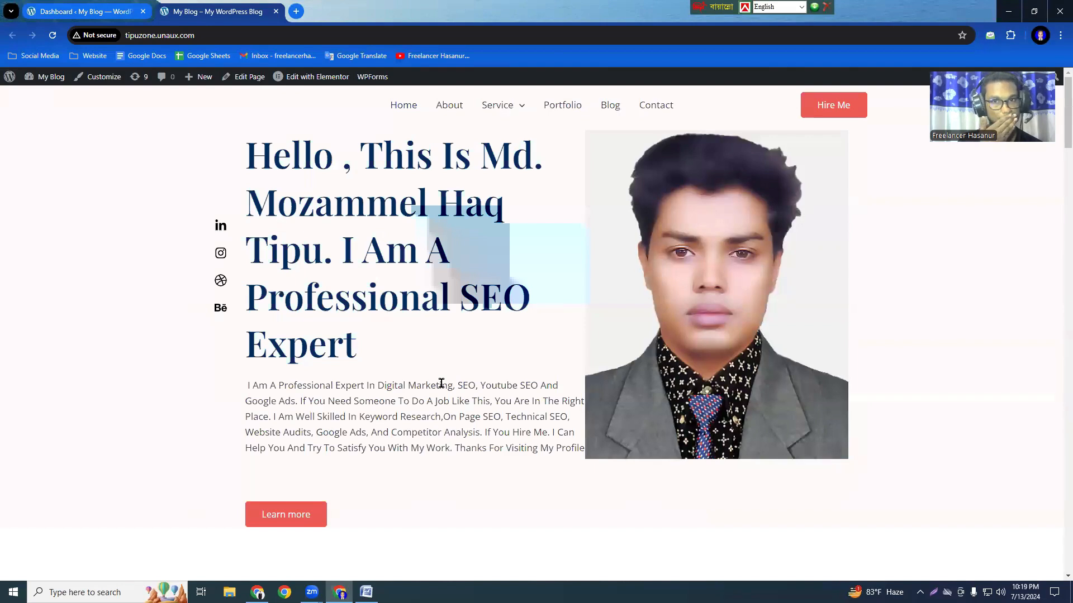
left_click(78, 10)
scroll(503, 373, "down", 10)
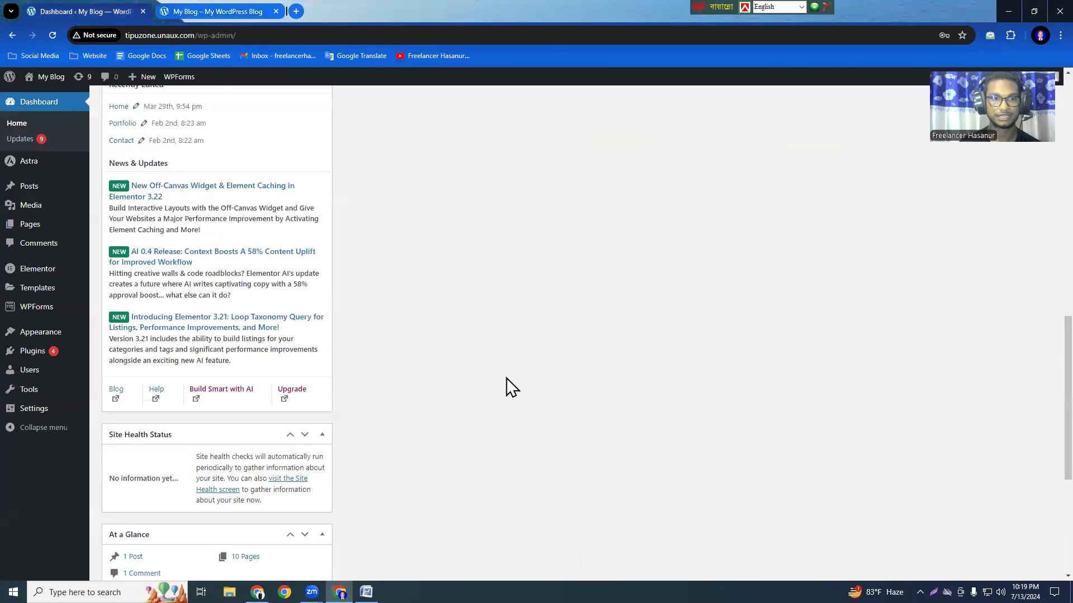
scroll(506, 378, "up", 15)
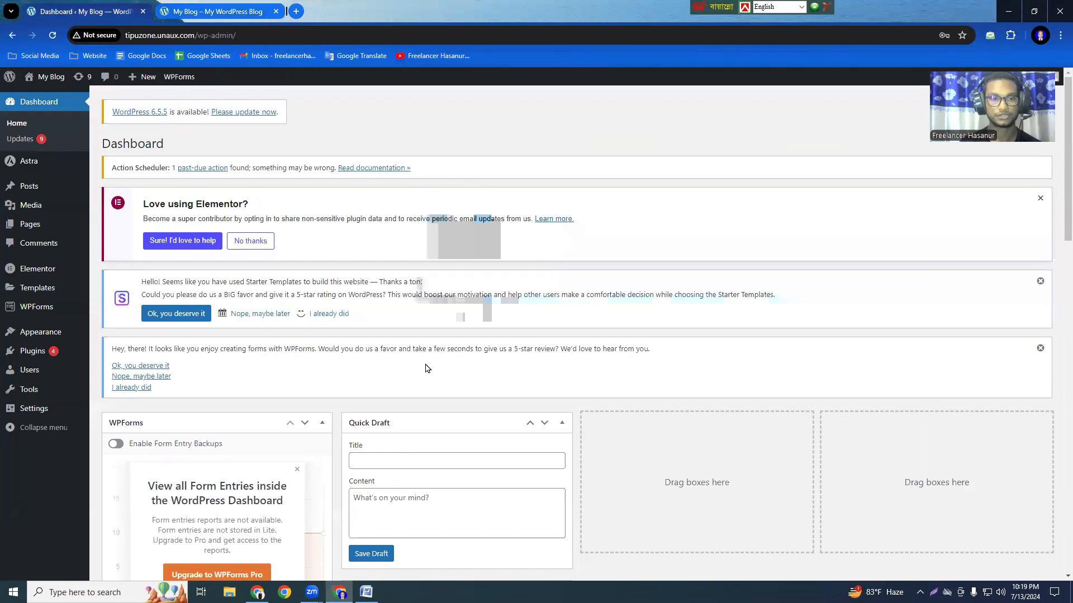
left_click(223, 10)
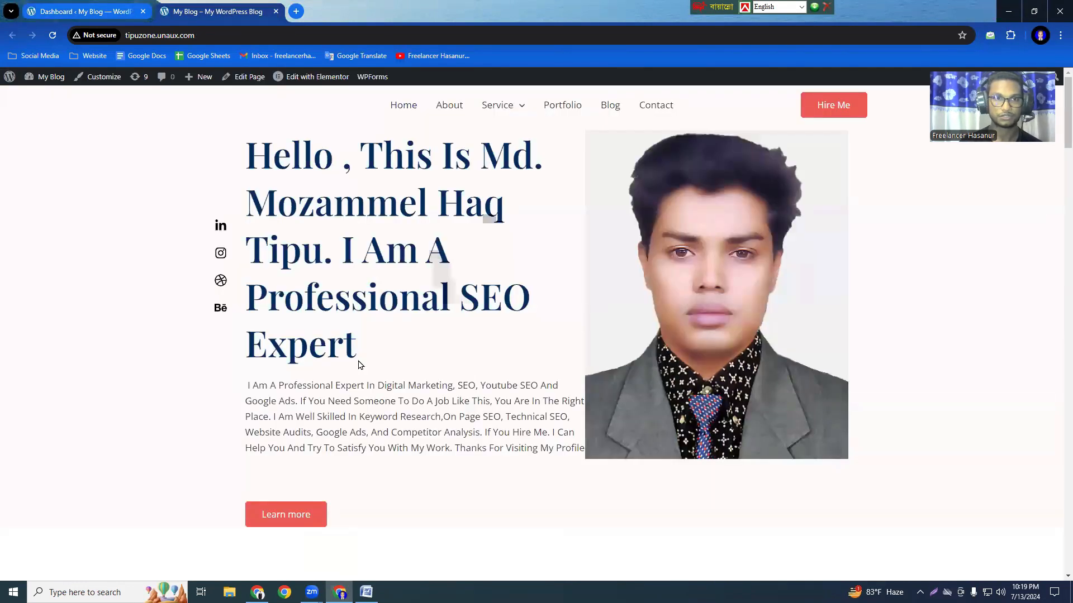
Switch to the On Page SEO document in Word and add a "Plugin:" line below the bulleted list.
left_click(366, 592)
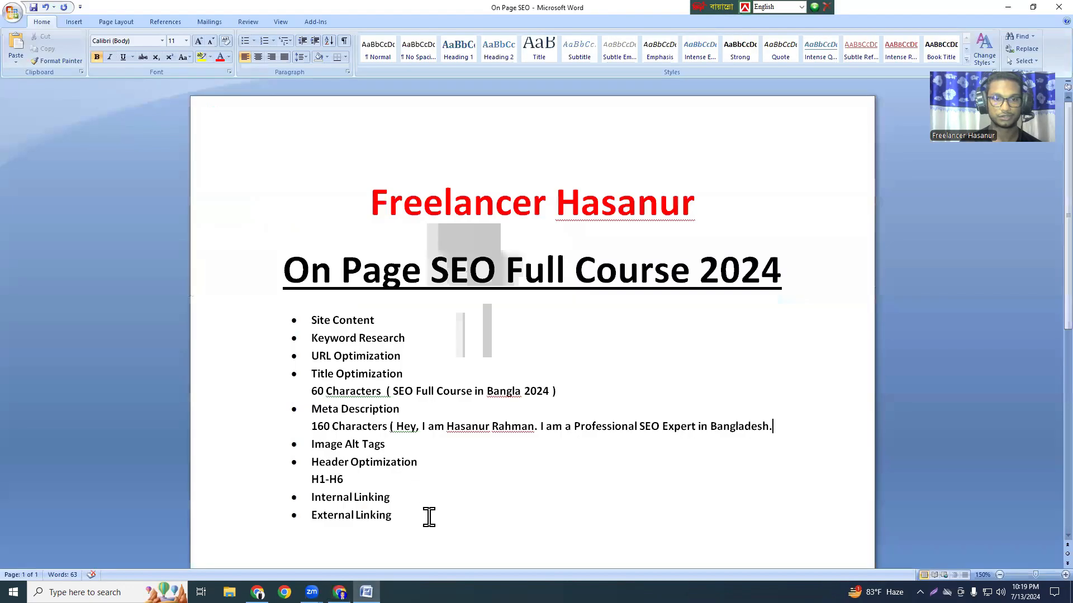
key("Return")
key("Return")
key("Return")
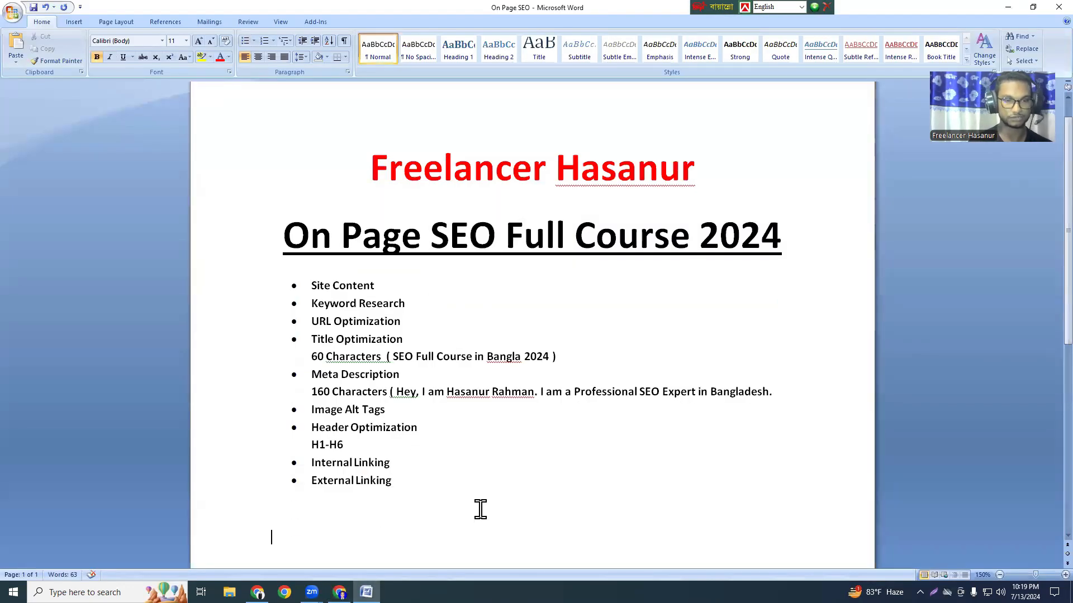
type("P")
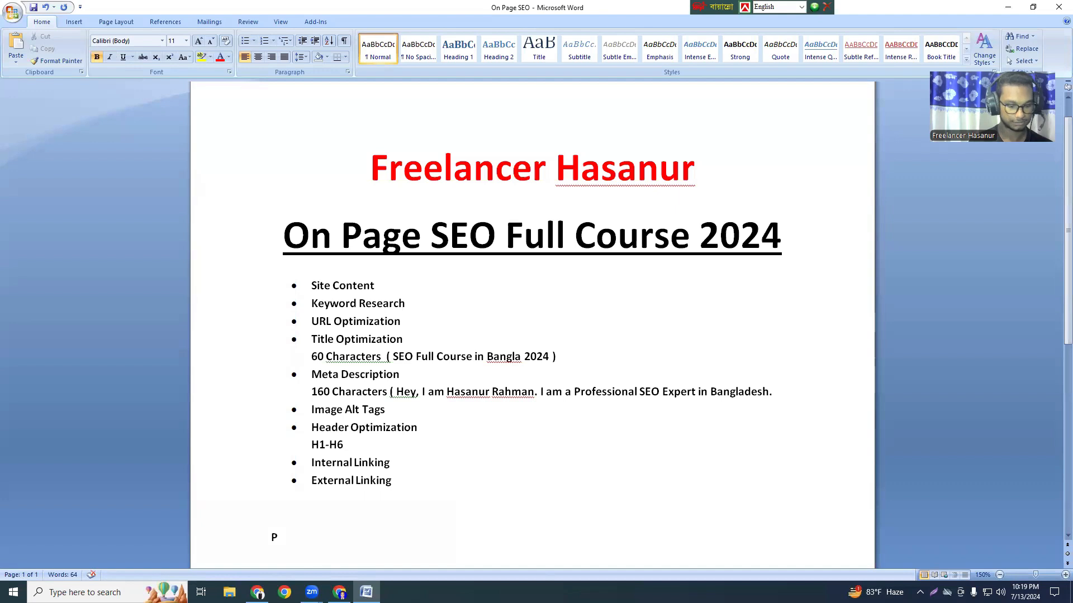
type("lugin:")
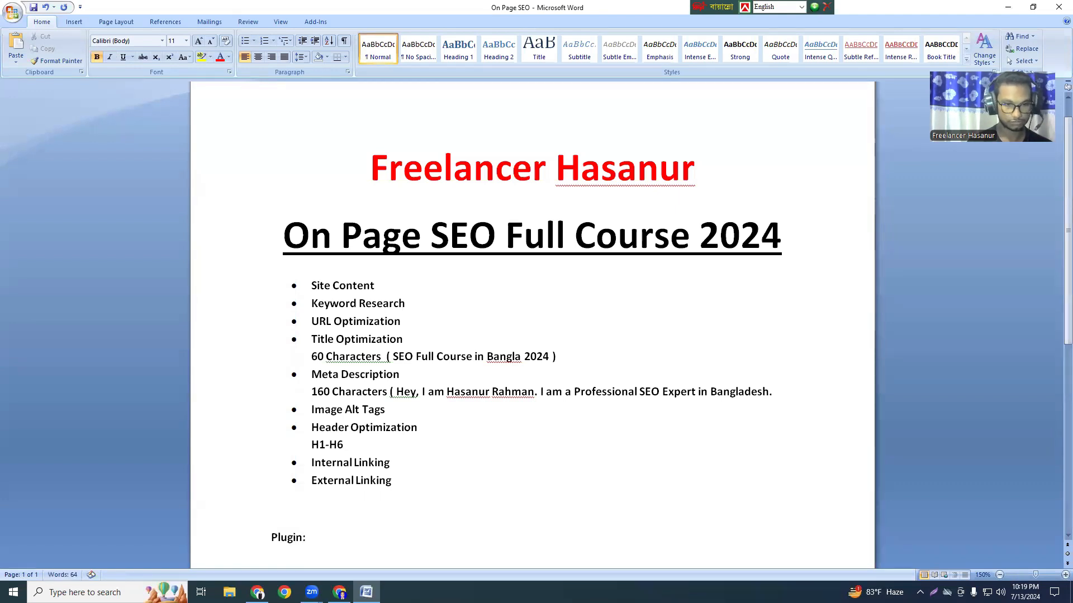
key("Return")
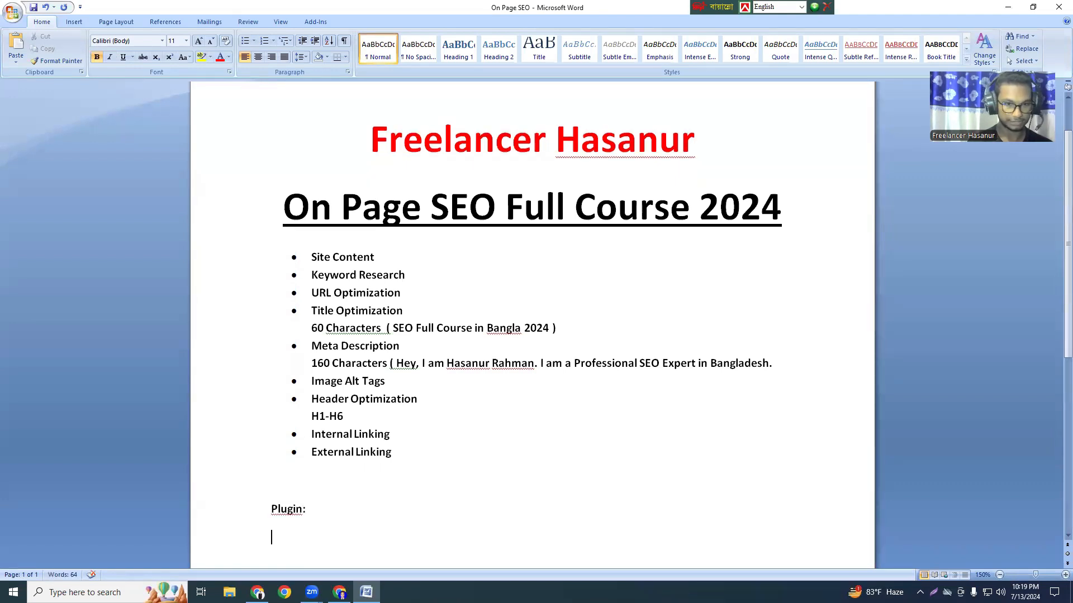
right_click(288, 509)
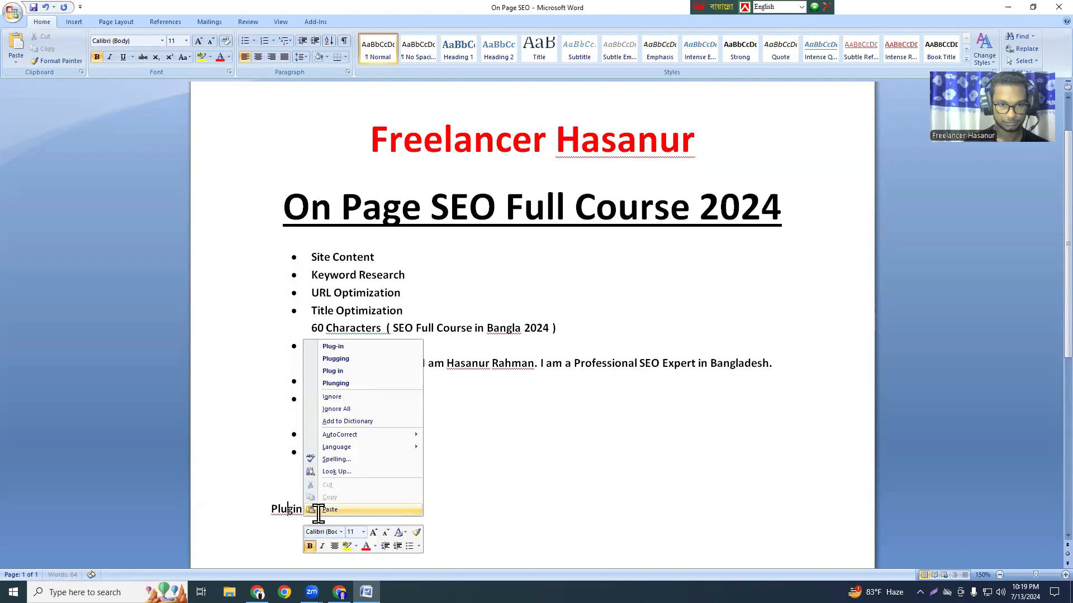
left_click(352, 534)
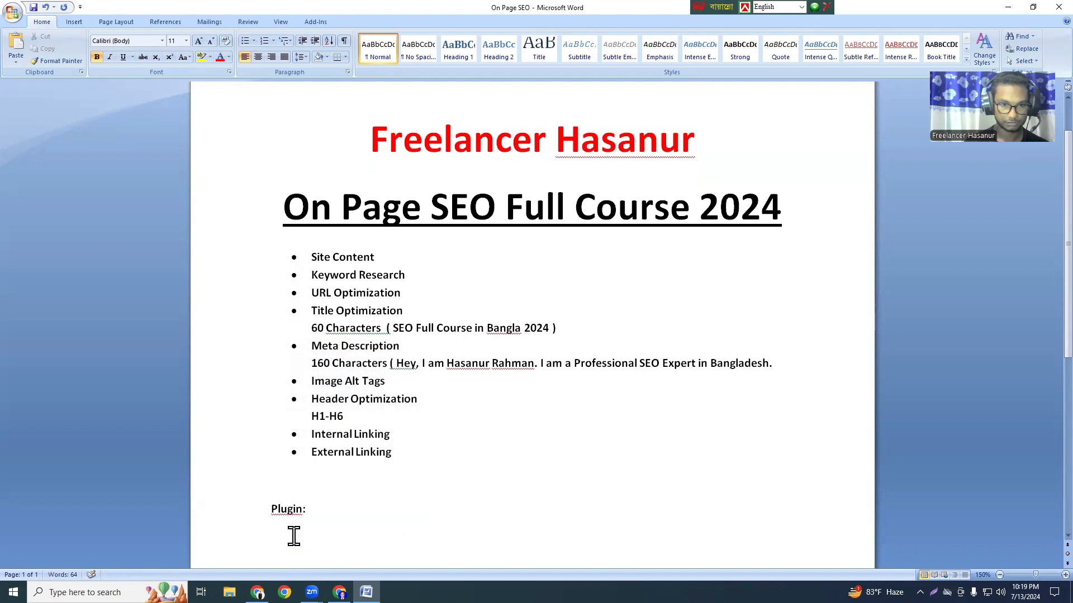
List "RankMath" and "Yoast SEO" on separate lines under the "Plugin:" line.
left_click(346, 518)
key("Return")
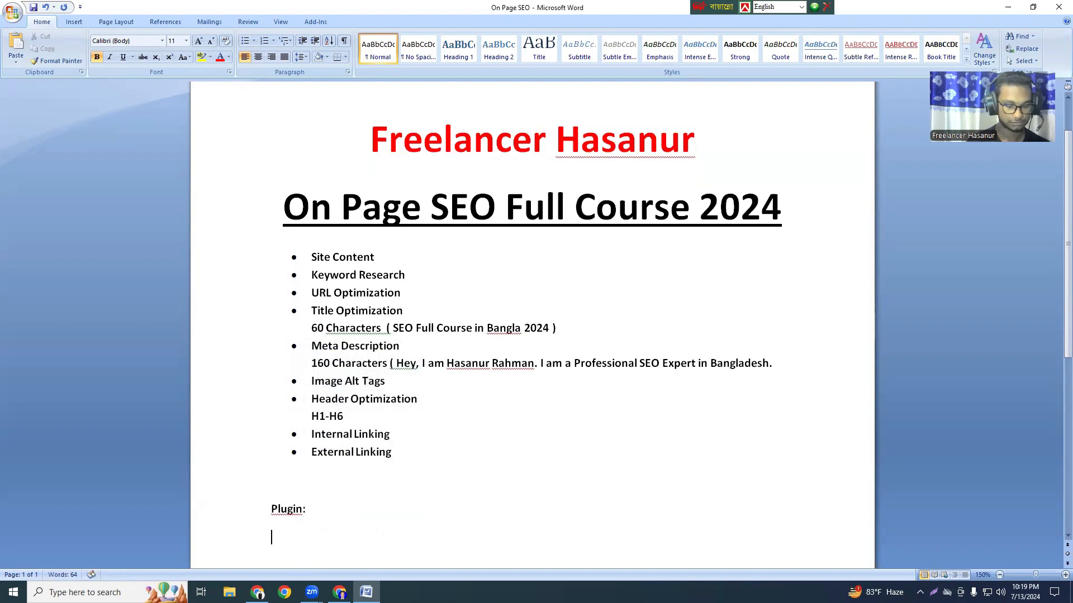
type("Rank")
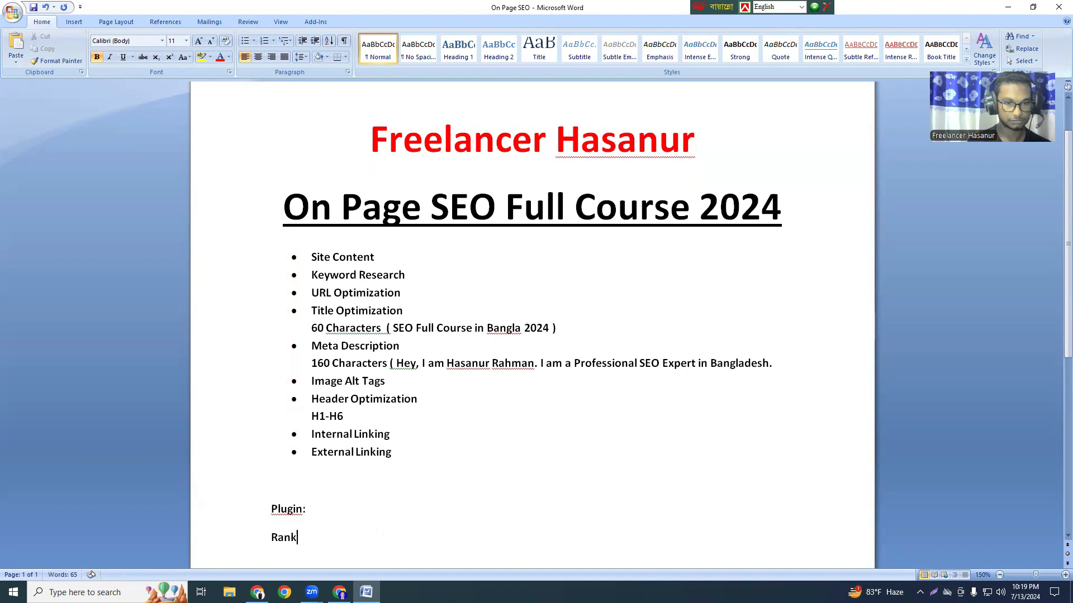
type("Math")
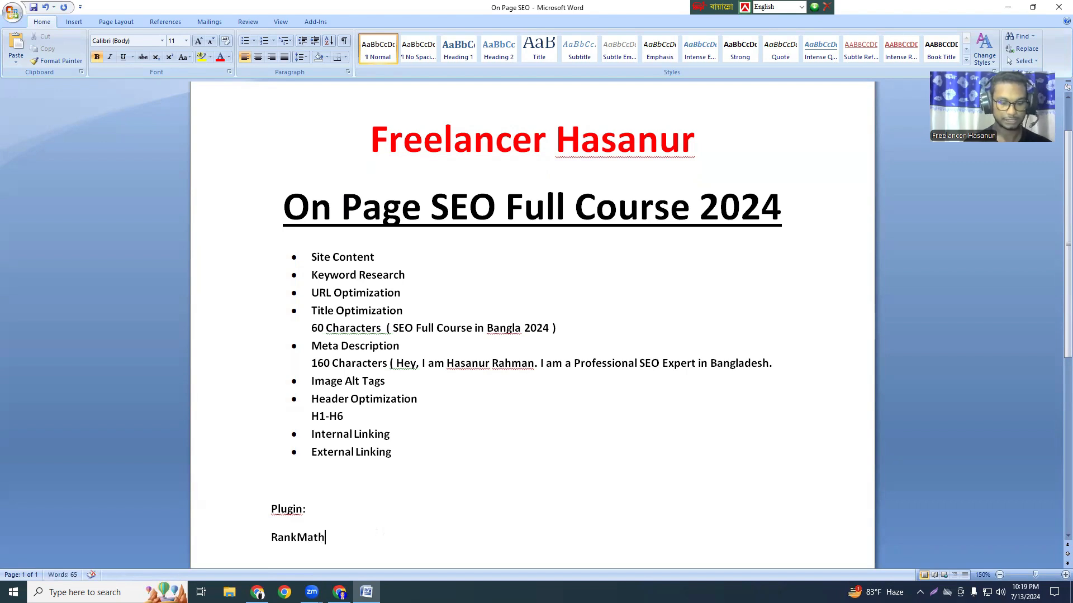
key("Return")
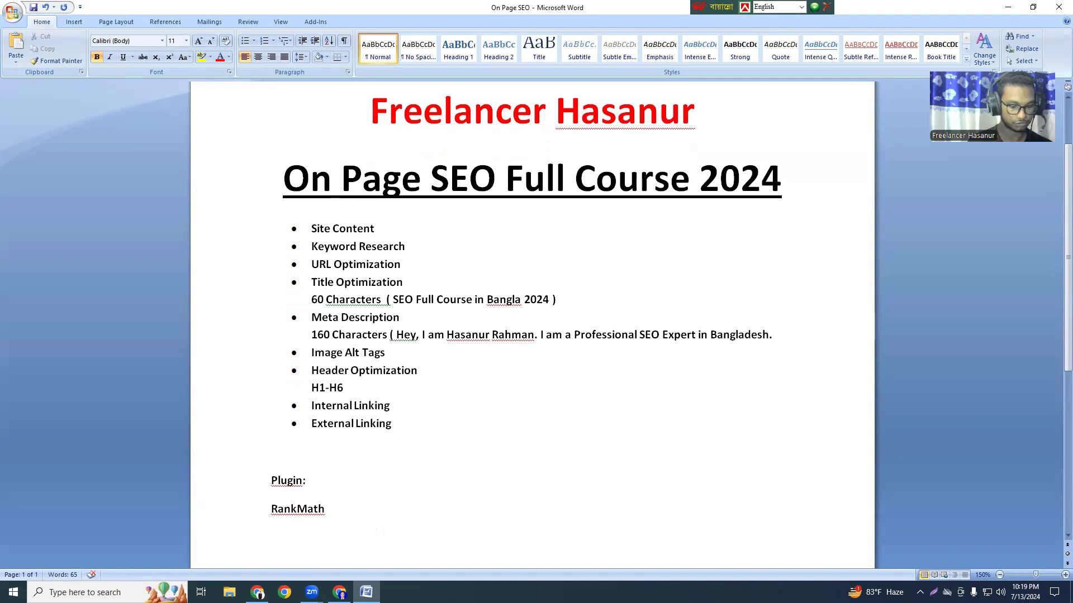
type("Yoas")
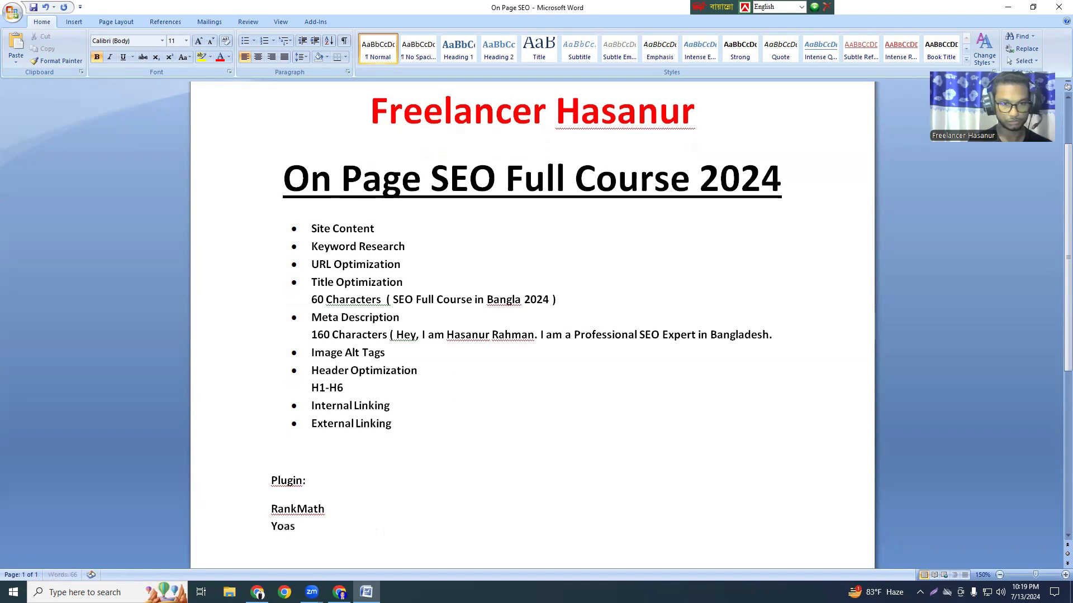
type("t SEO")
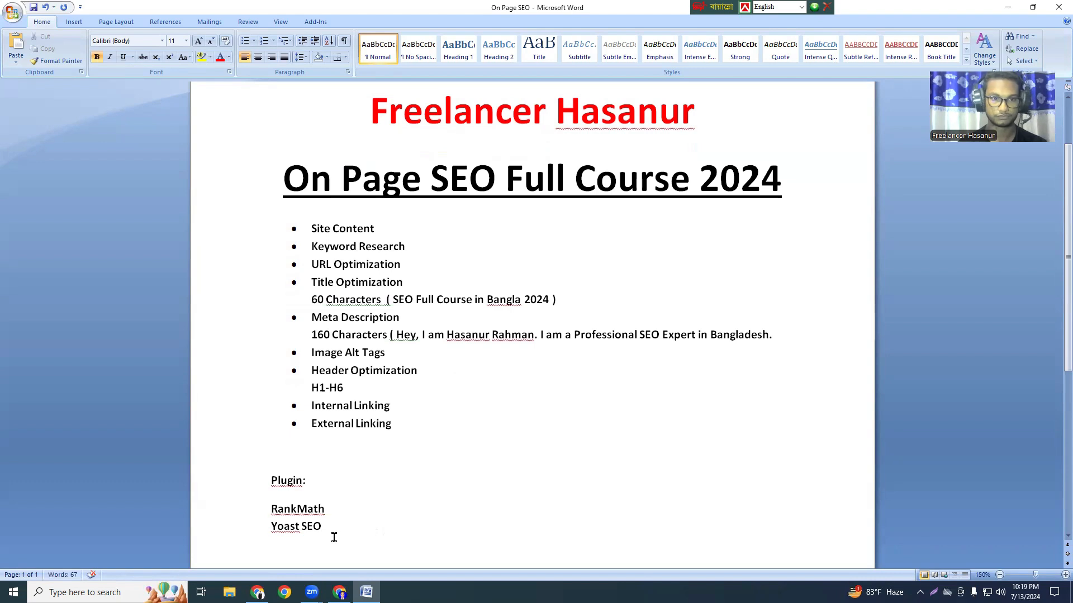
left_click_drag(332, 533, 273, 510)
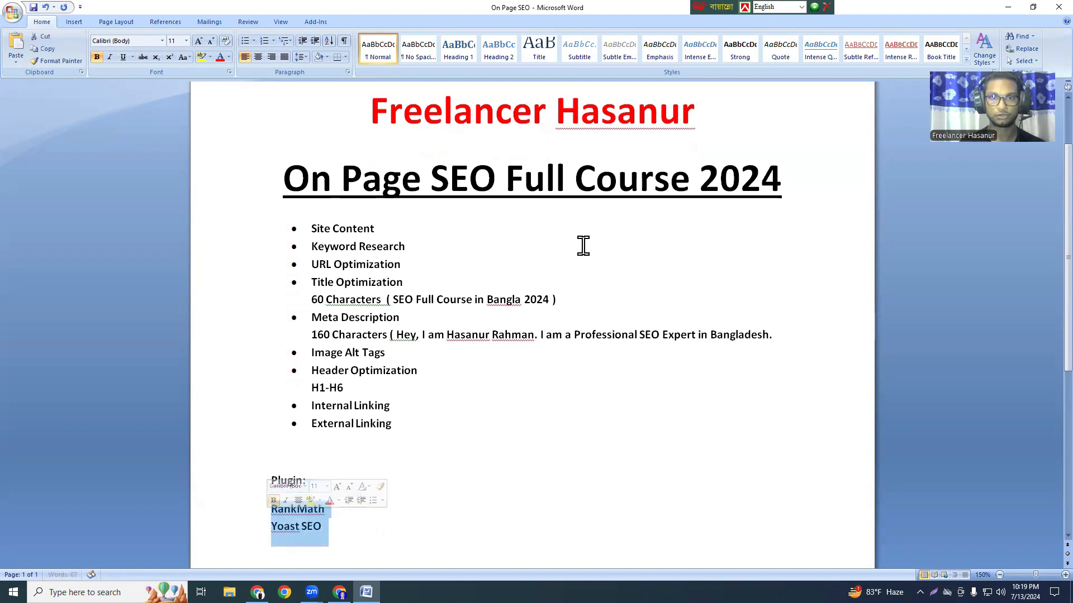
left_click(350, 510)
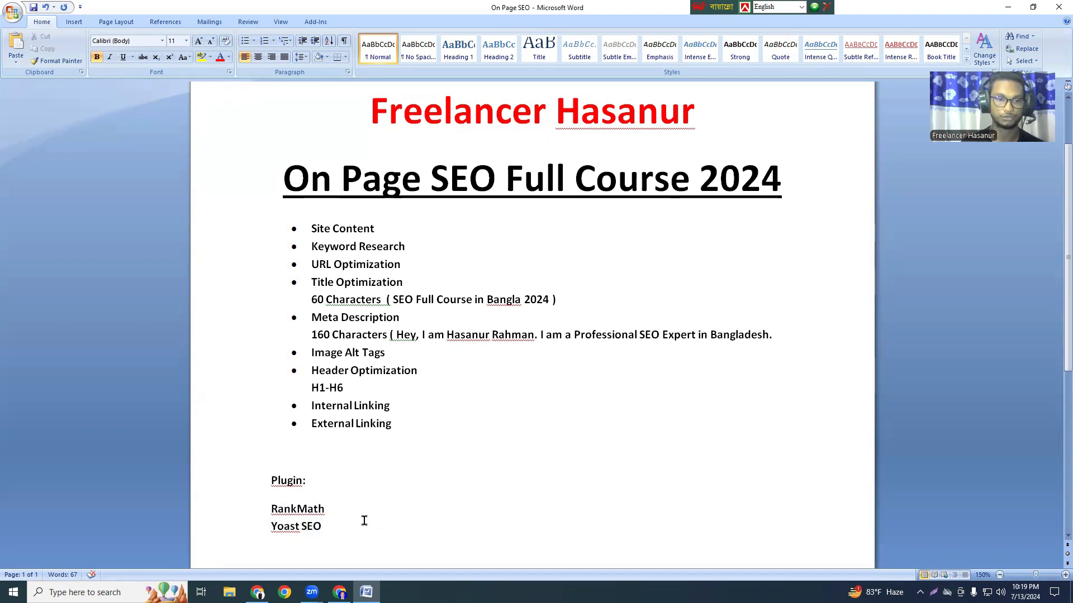
Switch back to the WordPress dashboard in Chrome and open the page for adding a new plugin.
left_click(340, 592)
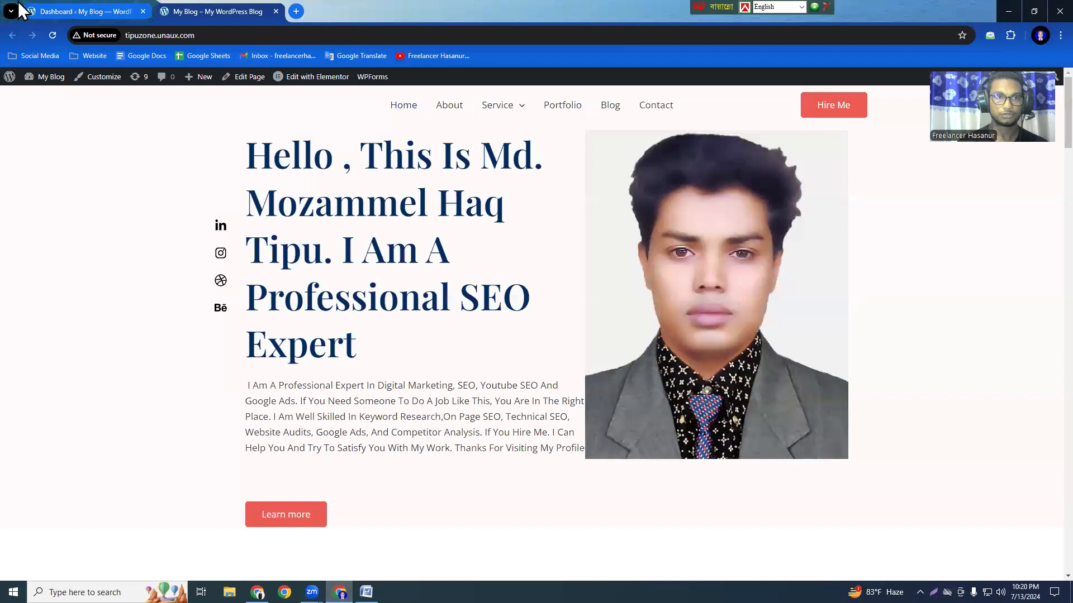
left_click(89, 10)
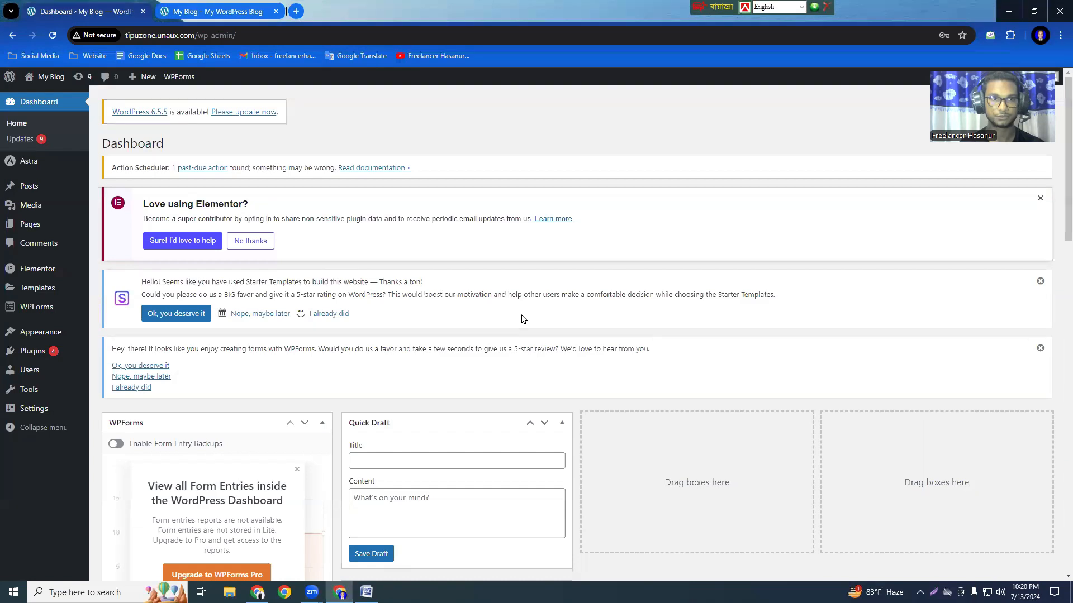
scroll(531, 327, "down", 6)
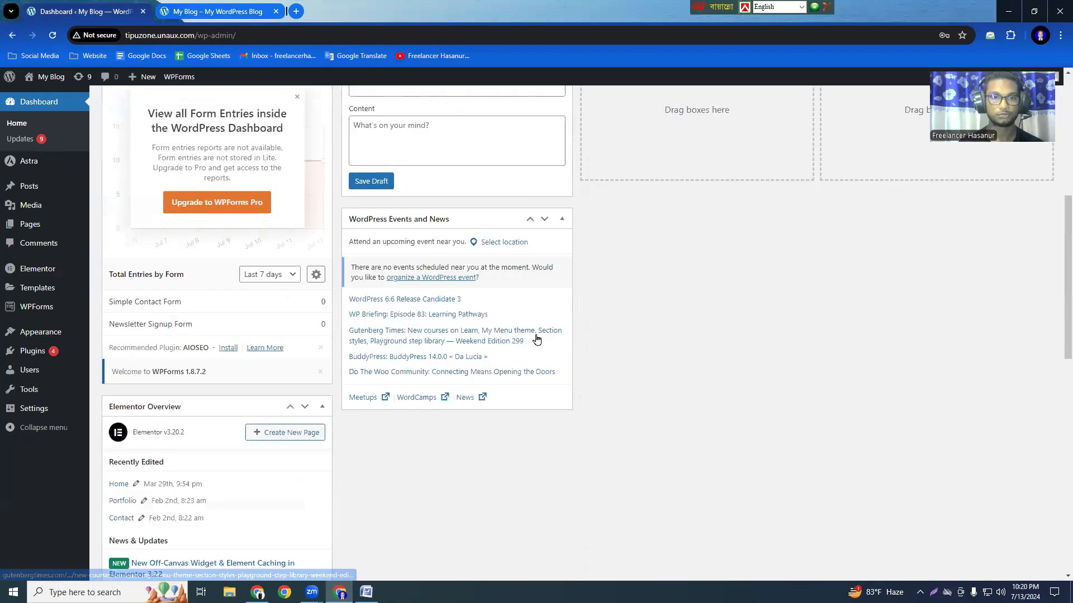
scroll(536, 338, "up", 6)
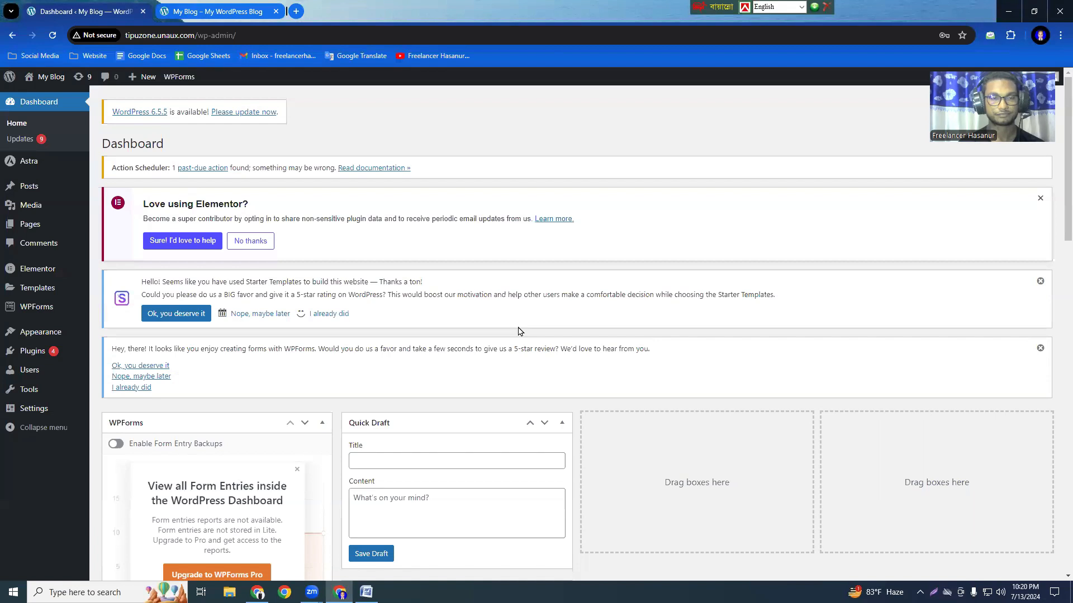
mouse_move(34, 359)
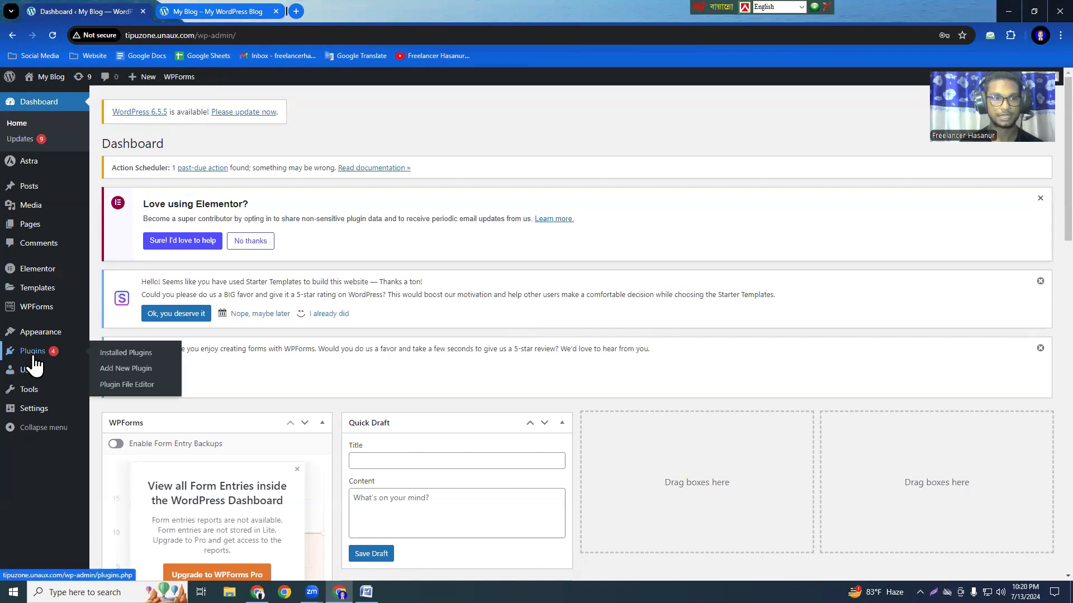
left_click(135, 371)
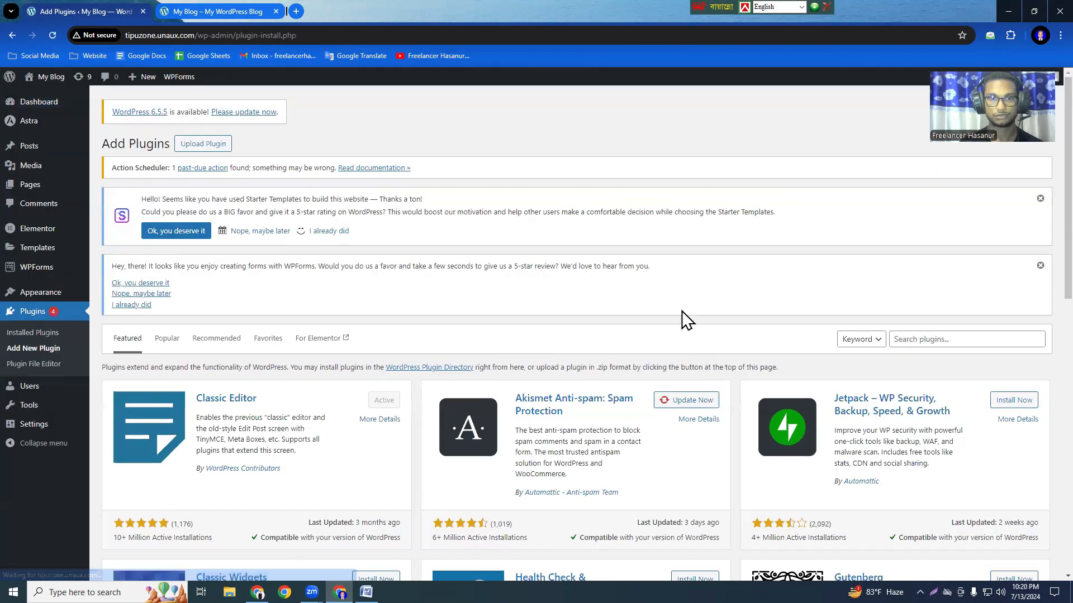
Search the plugin directory for "rankmath".
scroll(704, 437, "down", 10)
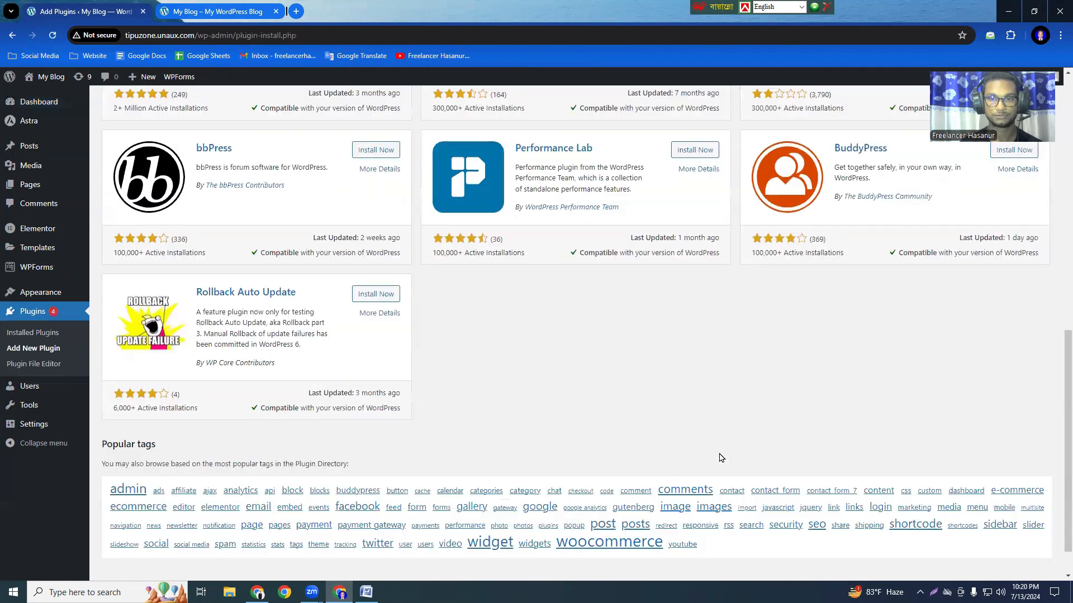
scroll(975, 292, "up", 10)
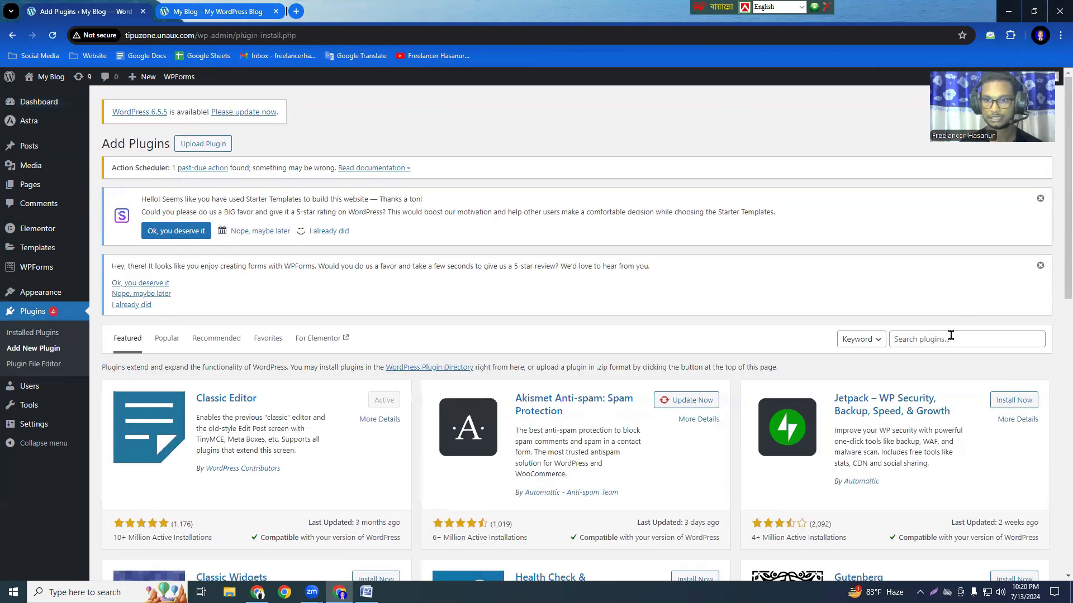
left_click(950, 335)
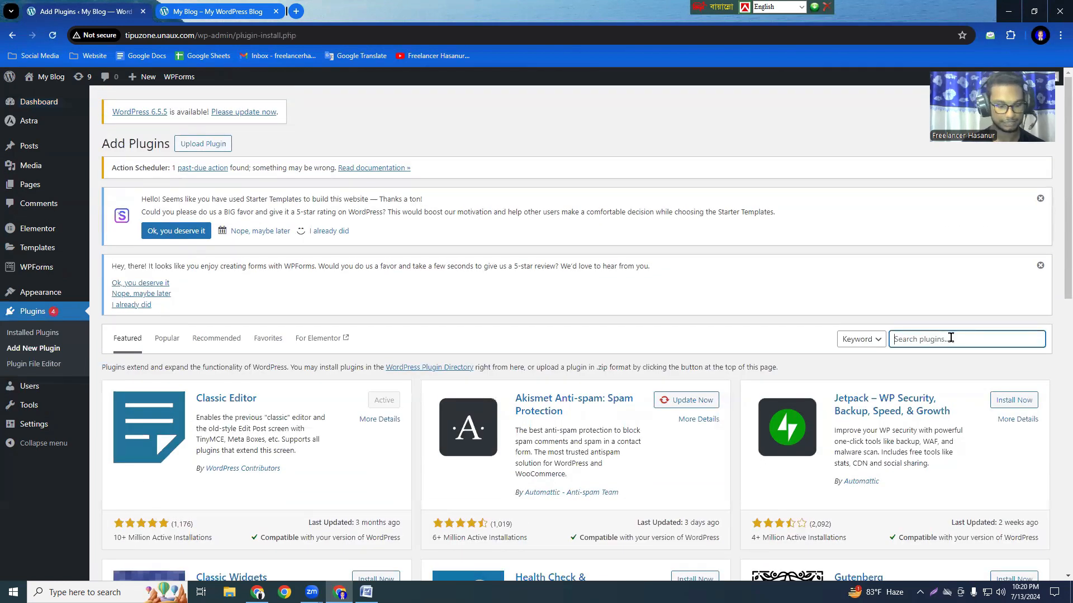
type("rank")
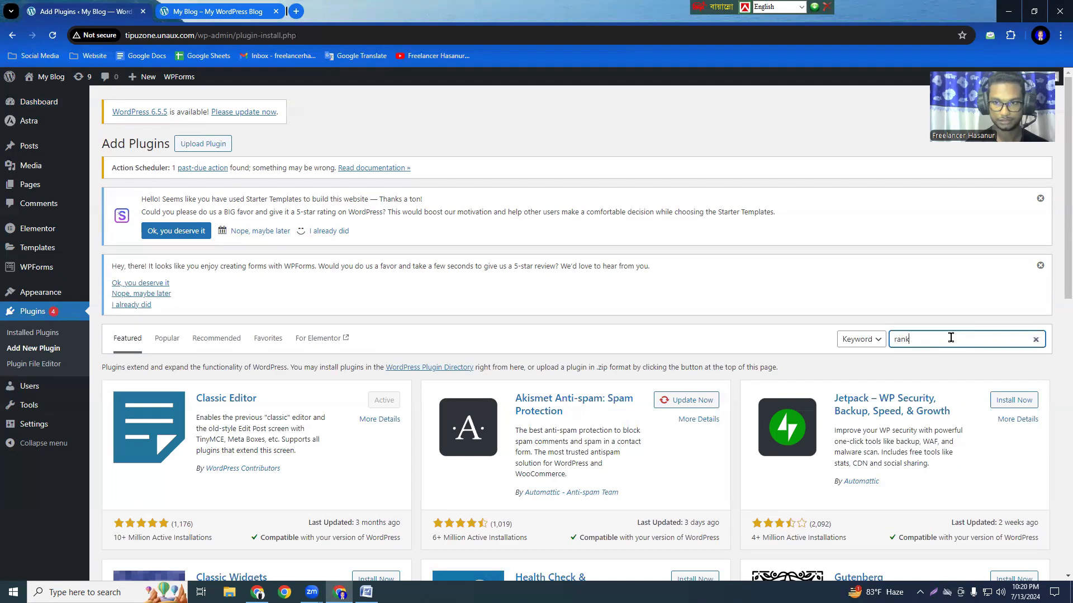
type("math")
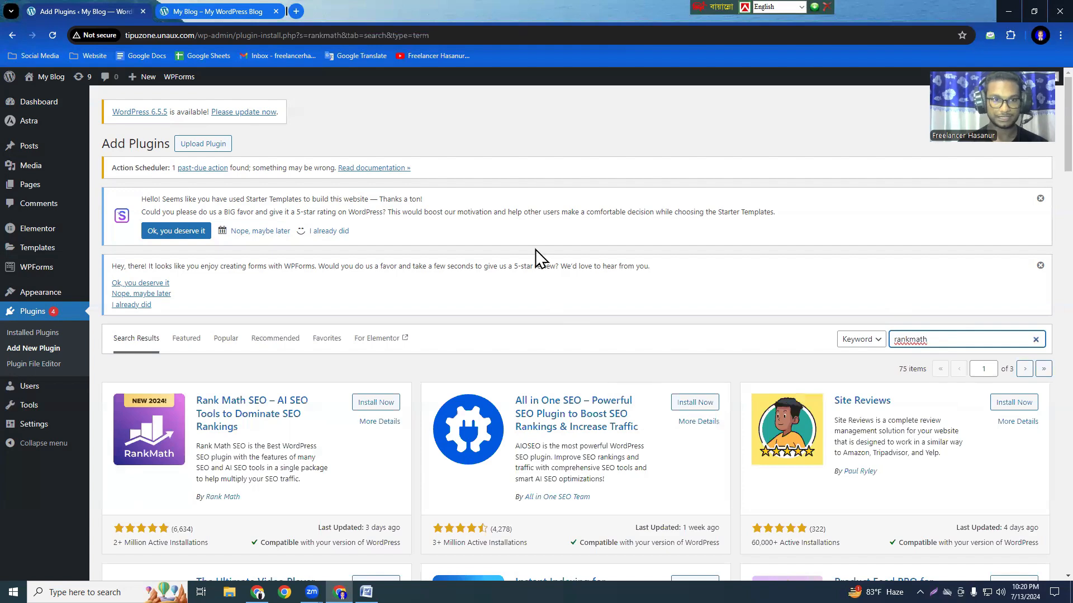
Install and activate the Rank Math SEO plugin.
scroll(535, 249, "down", 3)
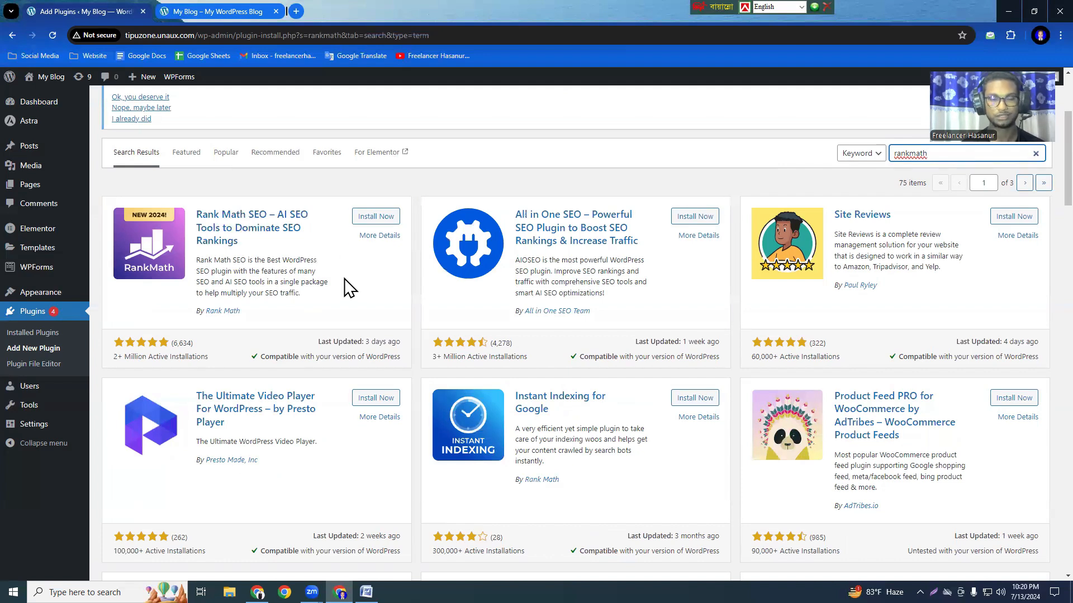
left_click(371, 216)
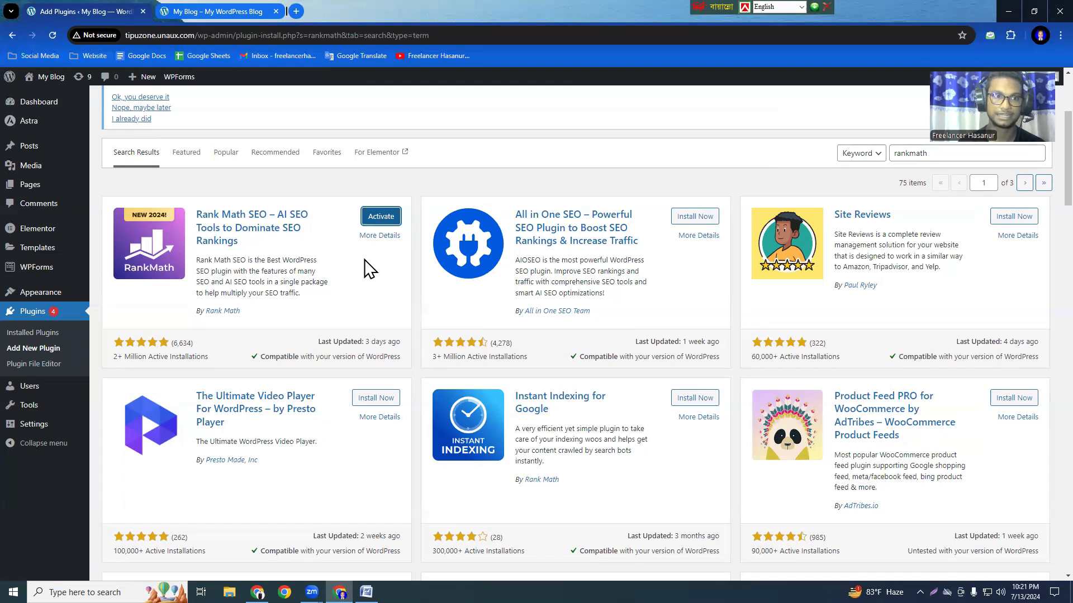
left_click(385, 222)
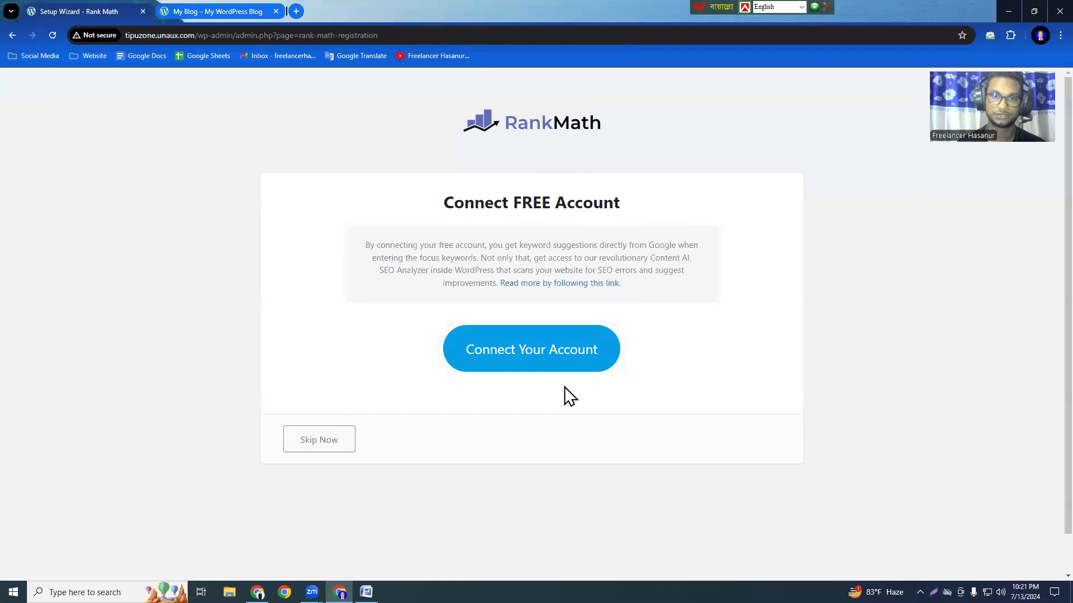
Start the Rank Math setup wizard in Advanced mode, skipping the free account connection and the import of SEO settings.
left_click(317, 441)
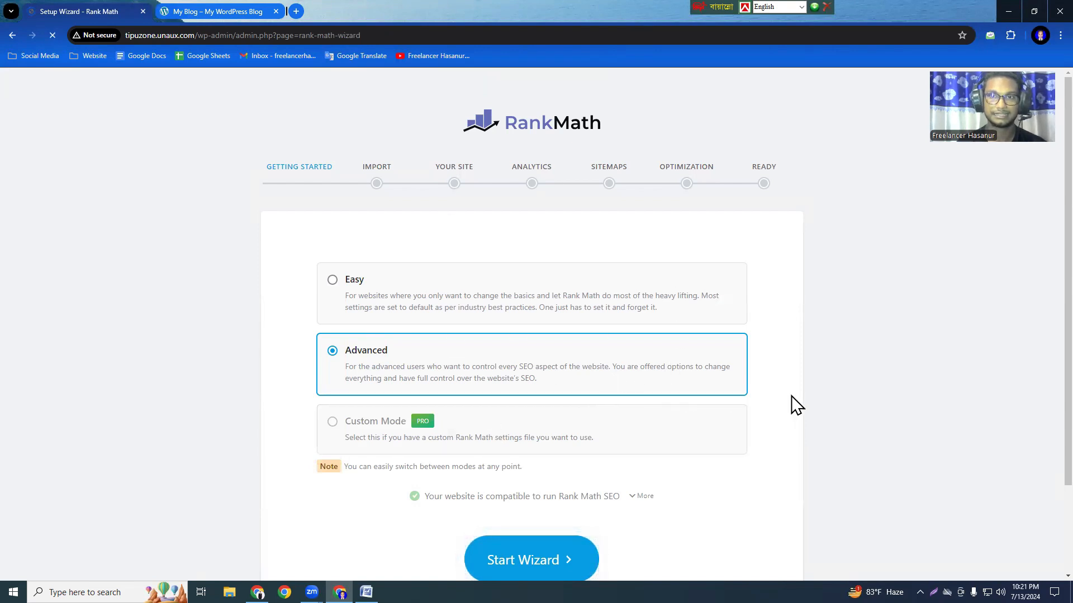
scroll(1042, 154, "down", 1)
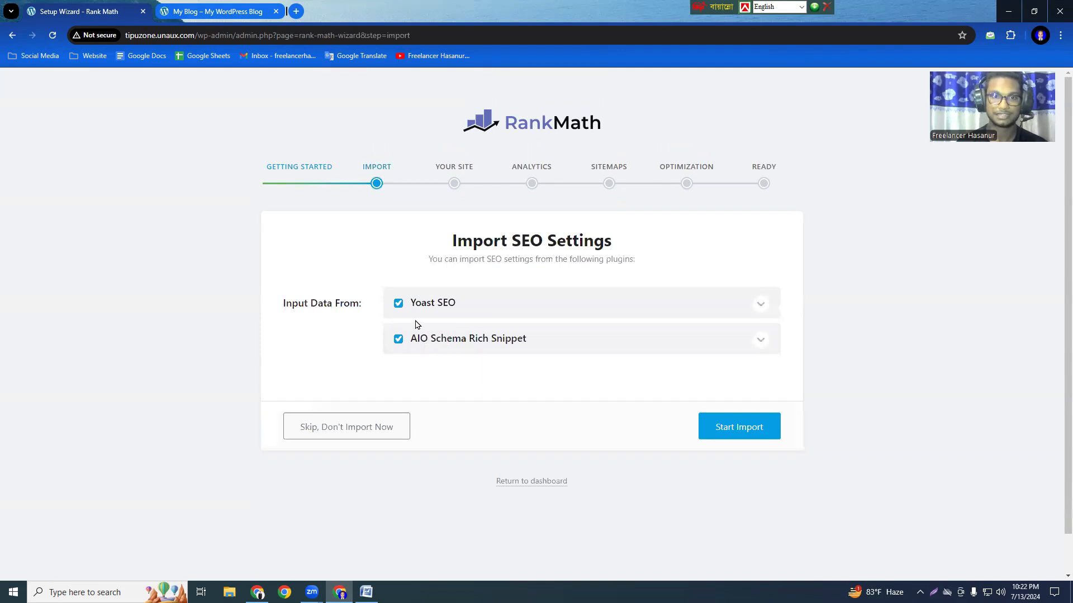
left_click(359, 435)
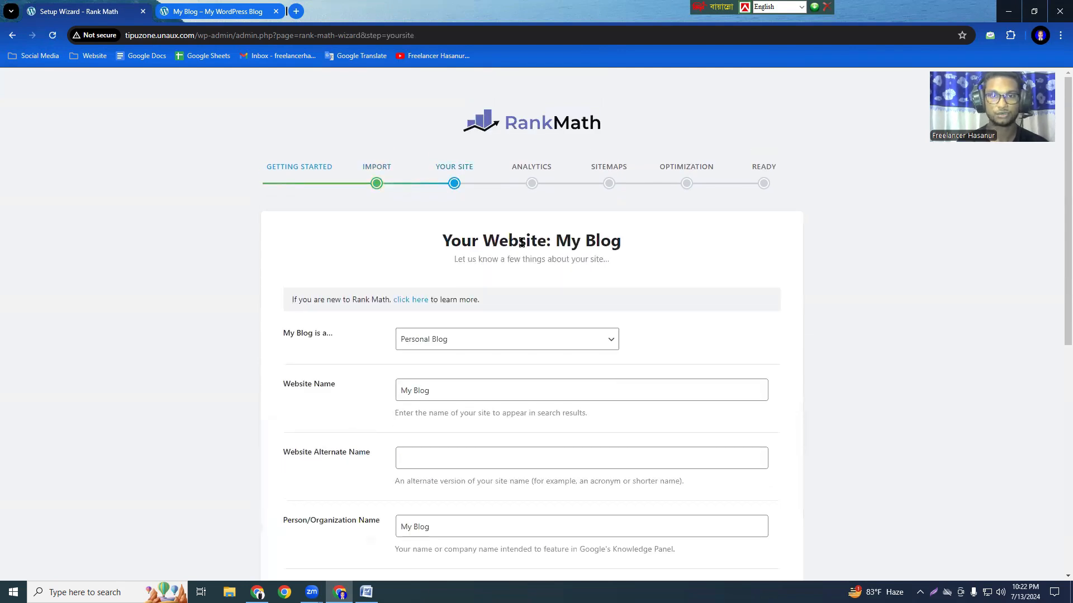
Save the site details with Personal Blog as the type, My Blog as both names and the existing logo.
left_click(427, 390)
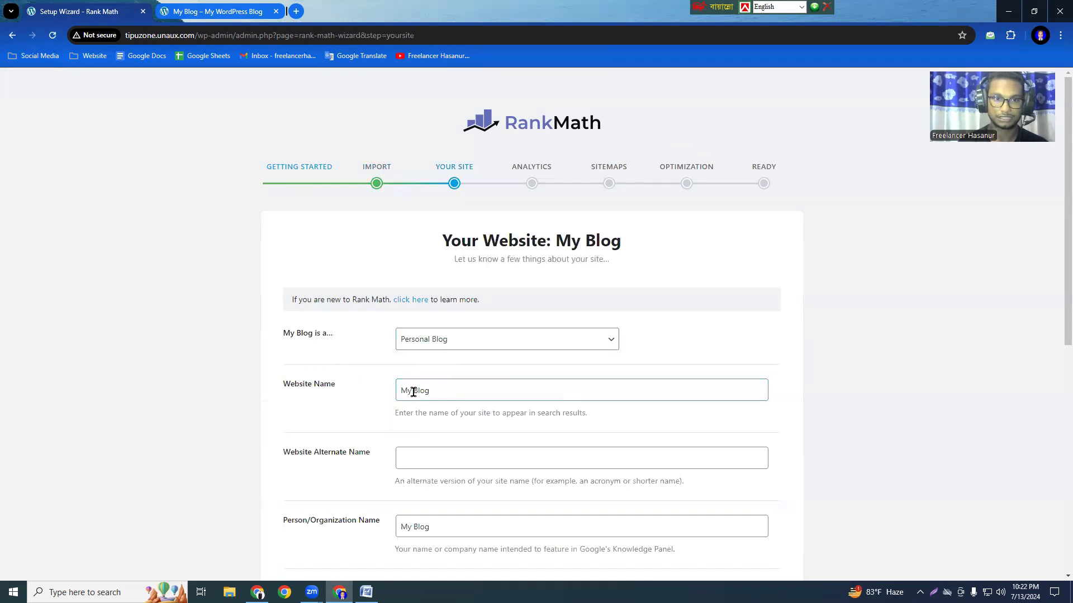
left_click(503, 454)
scroll(498, 462, "down", 3)
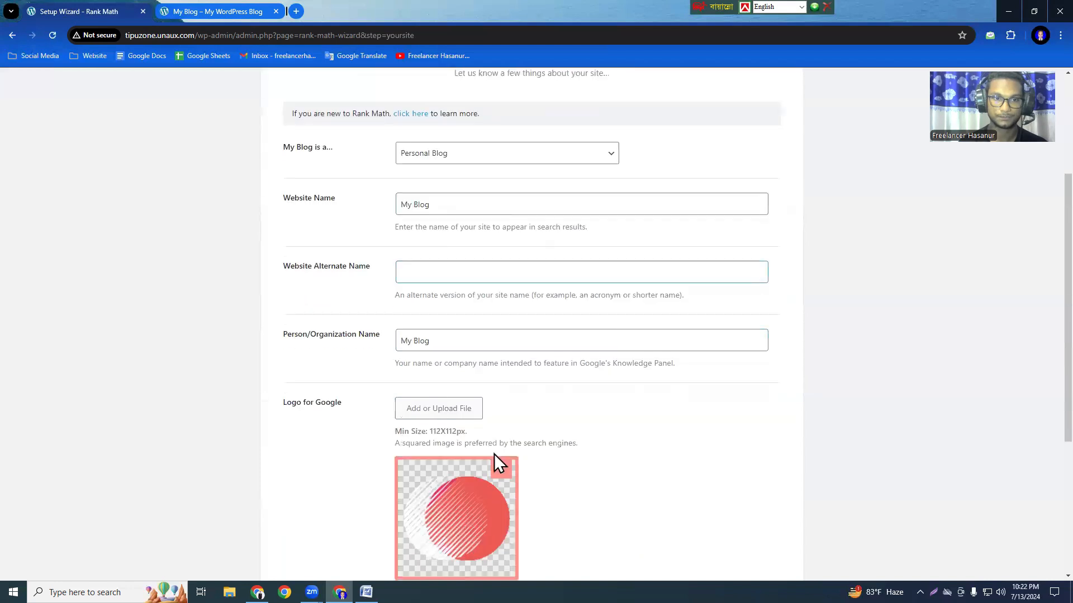
scroll(584, 429, "down", 3)
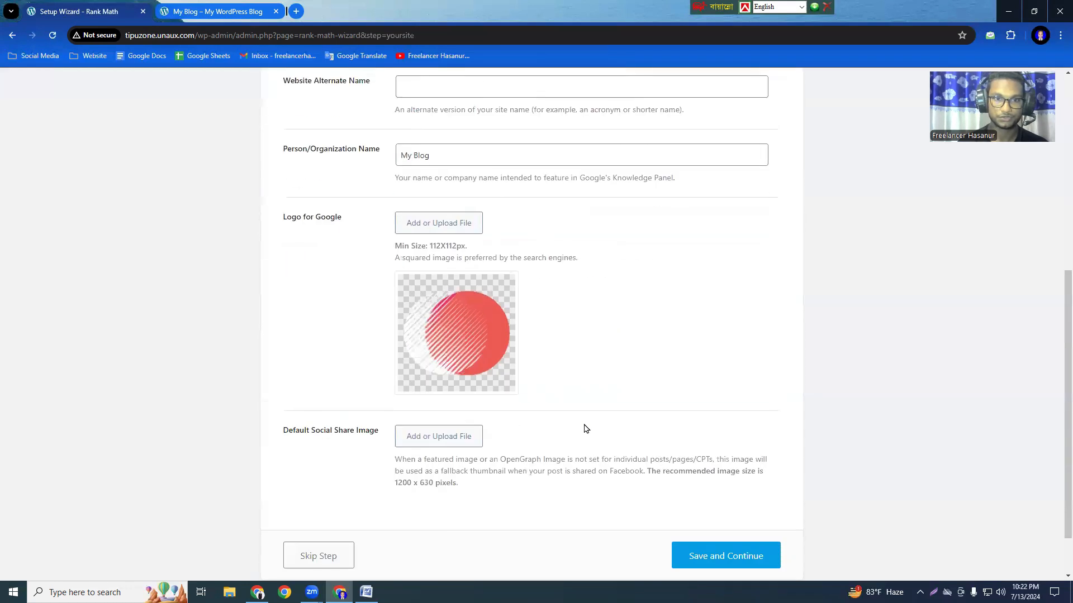
scroll(585, 433, "down", 2)
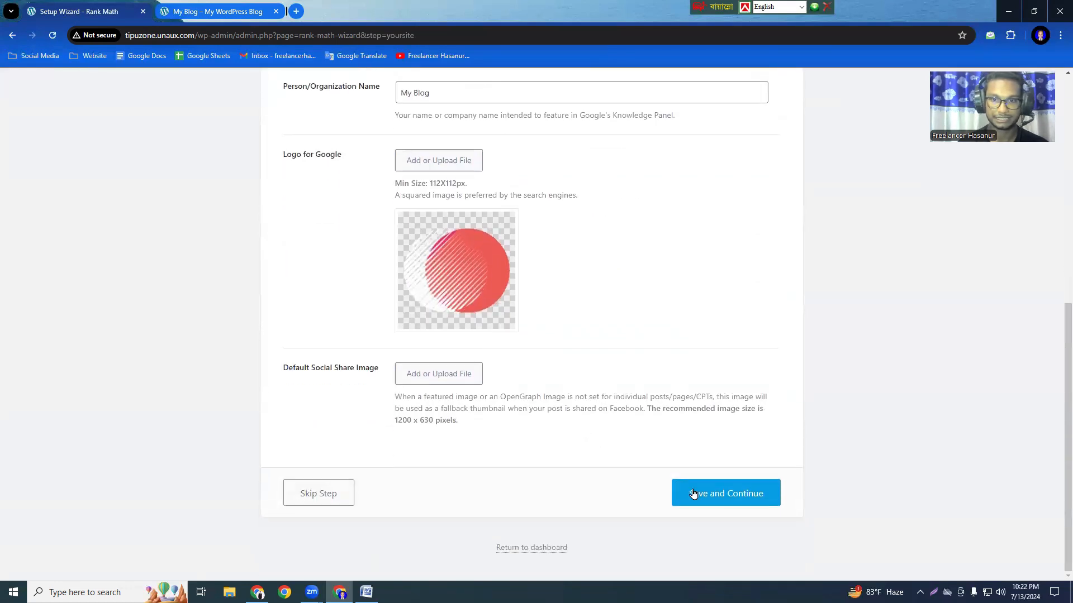
left_click(730, 499)
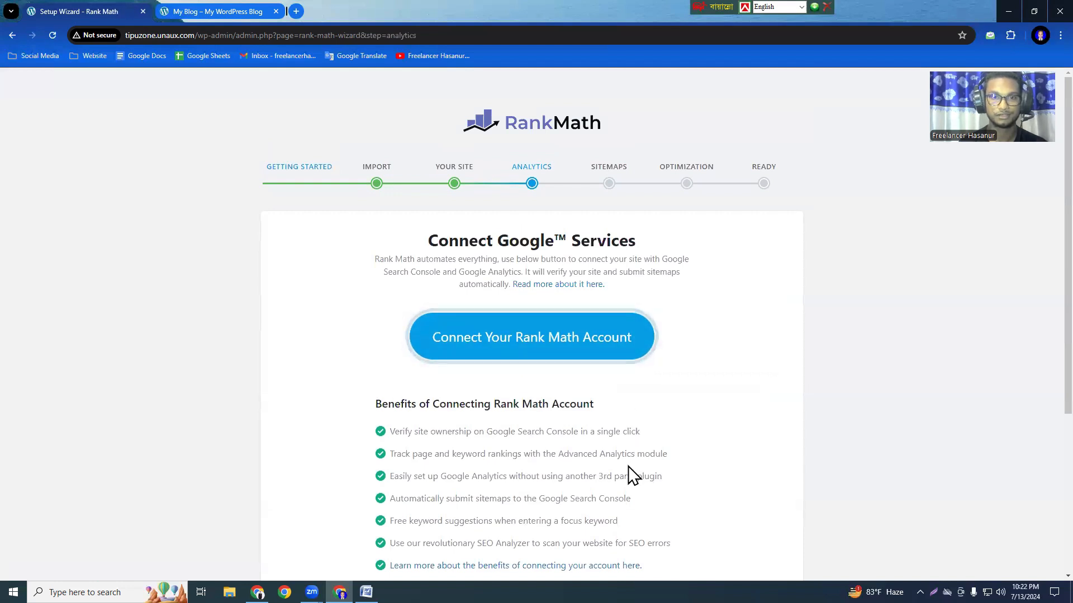
Continue past the Google services stage of the wizard without connecting a Rank Math account.
scroll(632, 473, "down", 3)
scroll(633, 475, "down", 1)
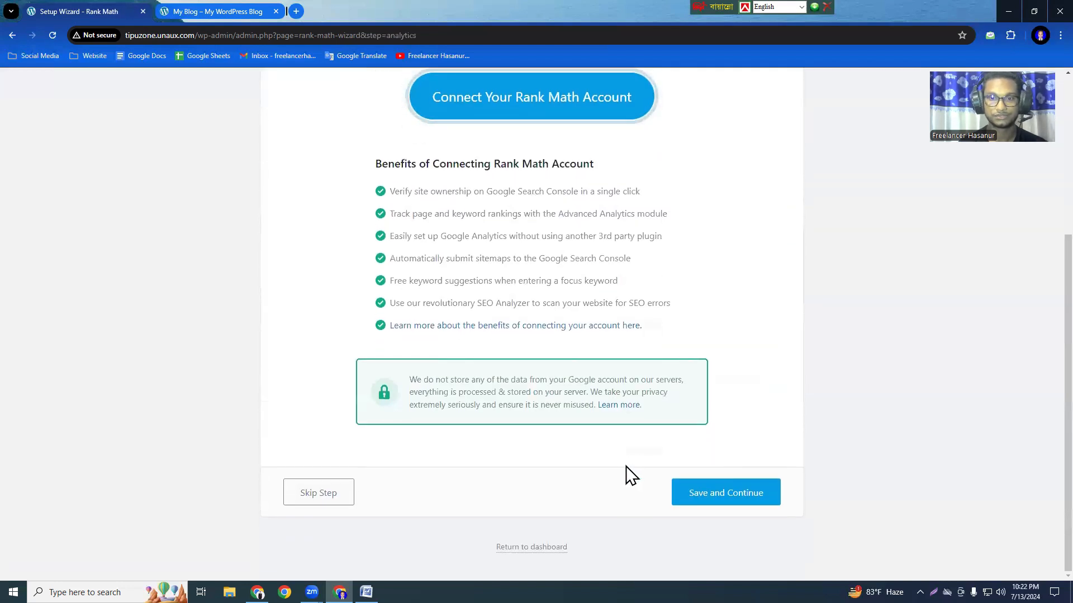
left_click(732, 497)
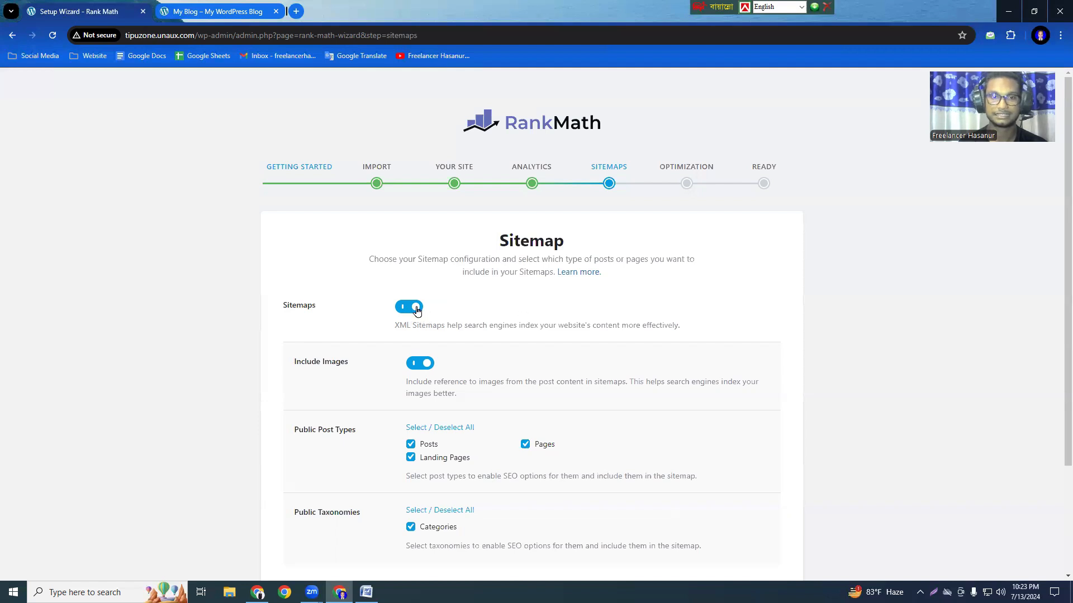
Switch sitemaps off and on again, and save the sitemap configuration with images, posts, pages, landing pages and categories included.
left_click(398, 312)
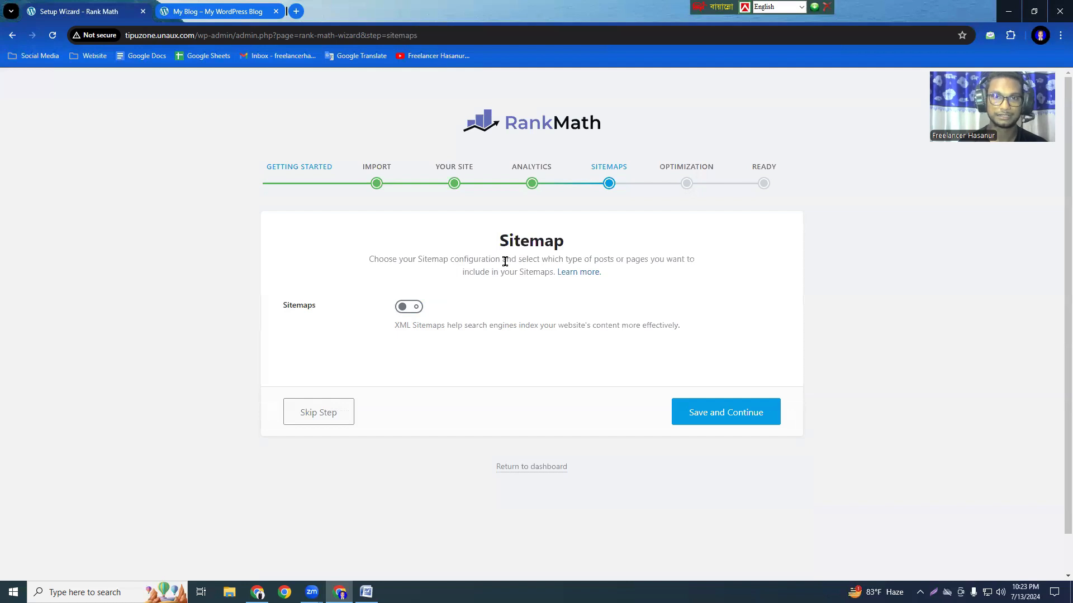
left_click(399, 314)
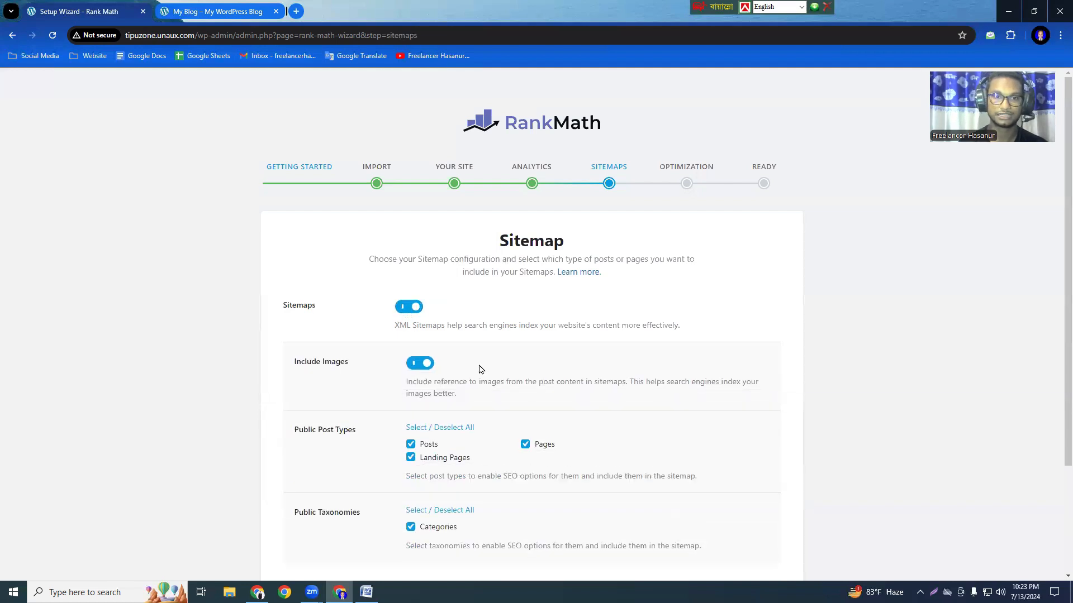
scroll(601, 439, "down", 3)
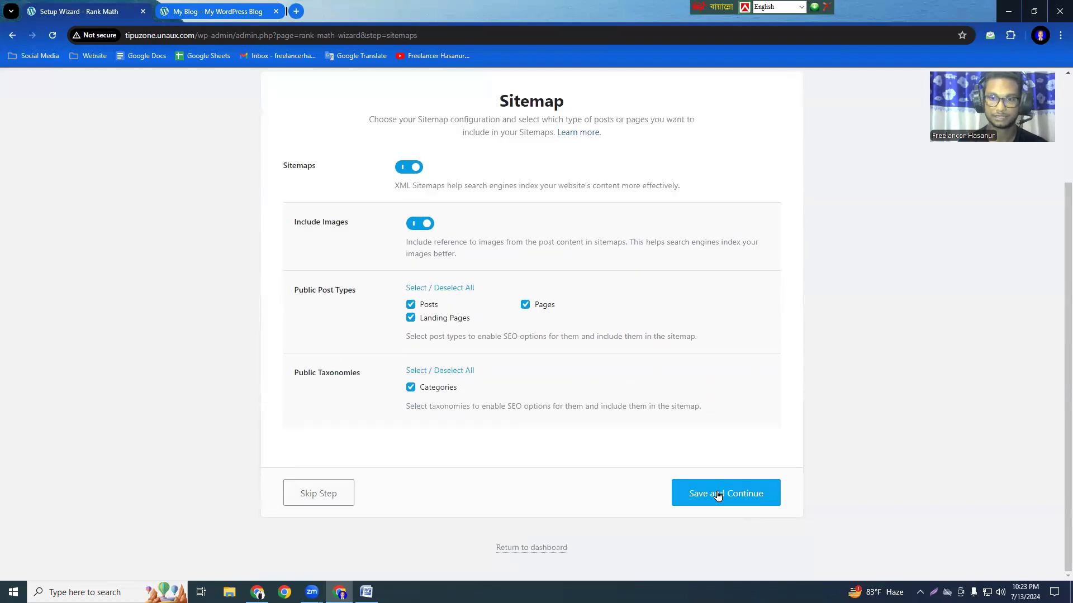
left_click(739, 497)
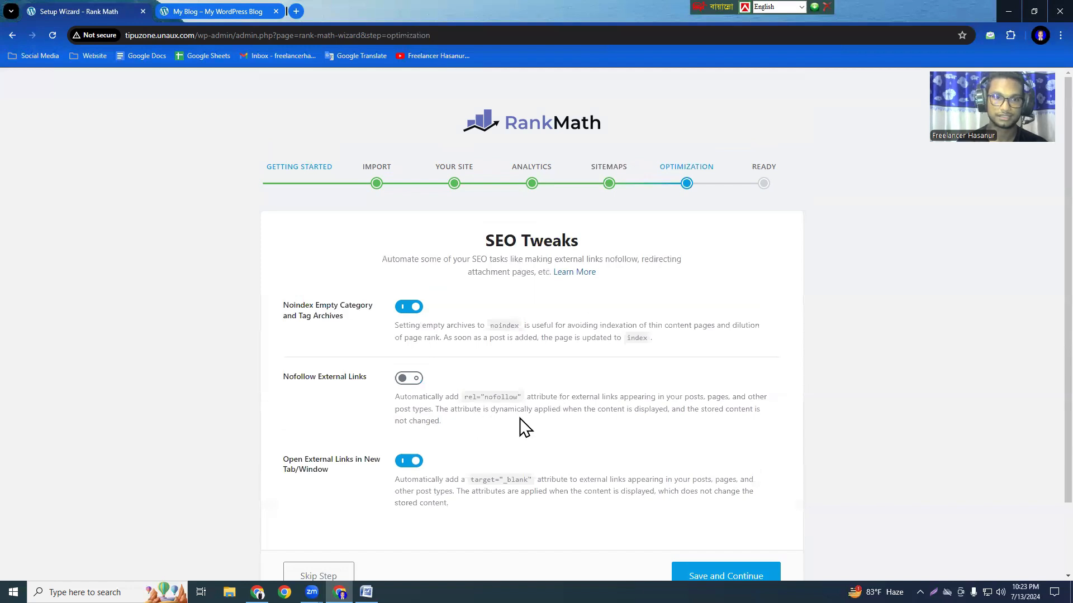
Save the default SEO tweaks and return from the completed wizard to the Rank Math dashboard.
scroll(559, 435, "down", 2)
left_click(733, 497)
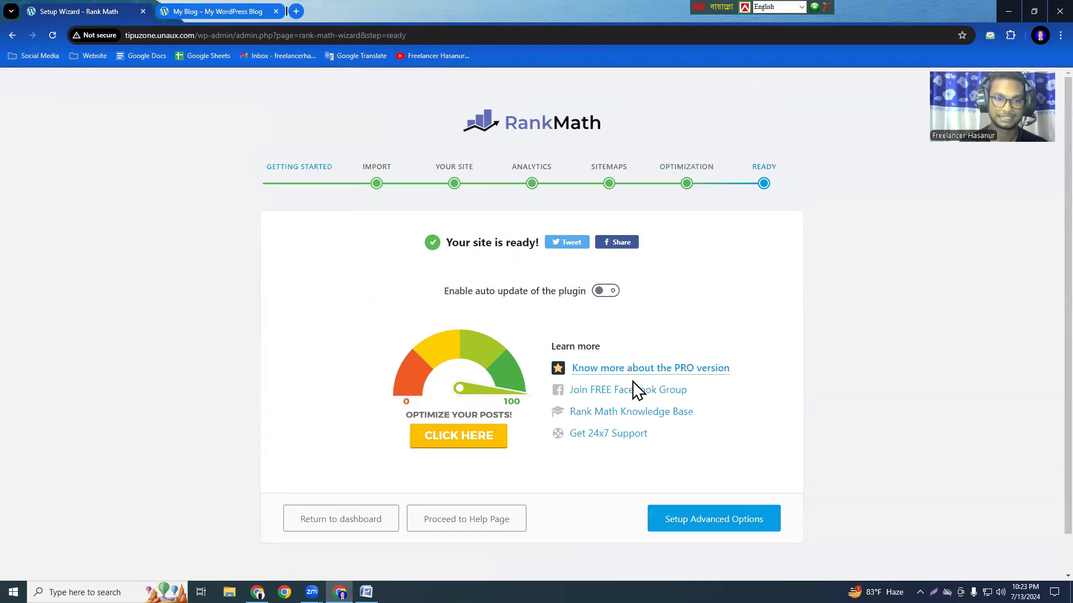
left_click(347, 523)
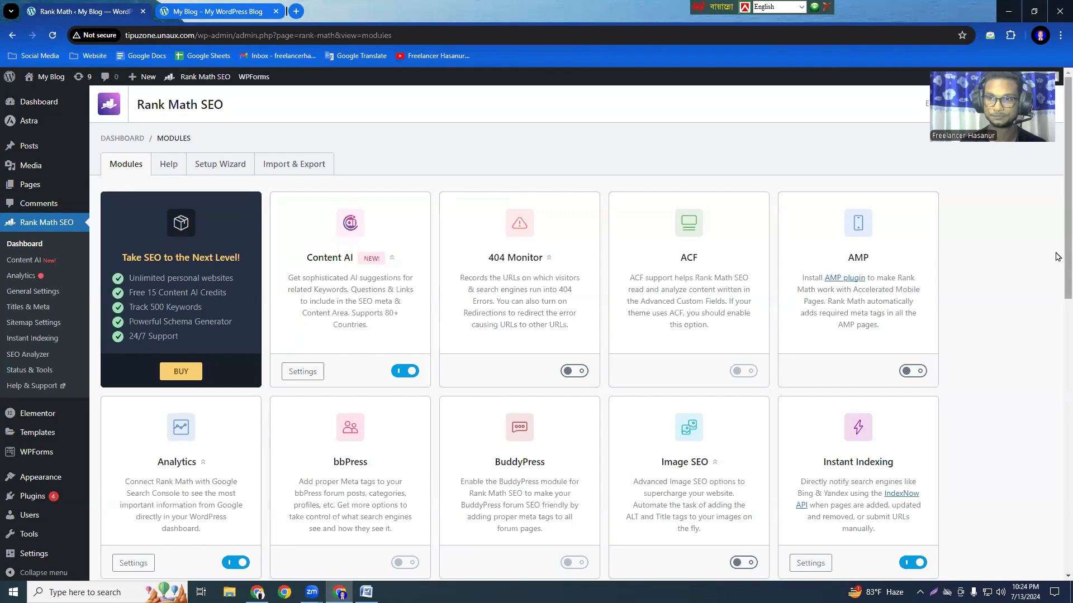
Look through the Rank Math modules, from Content AI to WooCommerce, and check which ones are enabled.
scroll(1057, 248, "down", 5)
scroll(1058, 373, "down", 3)
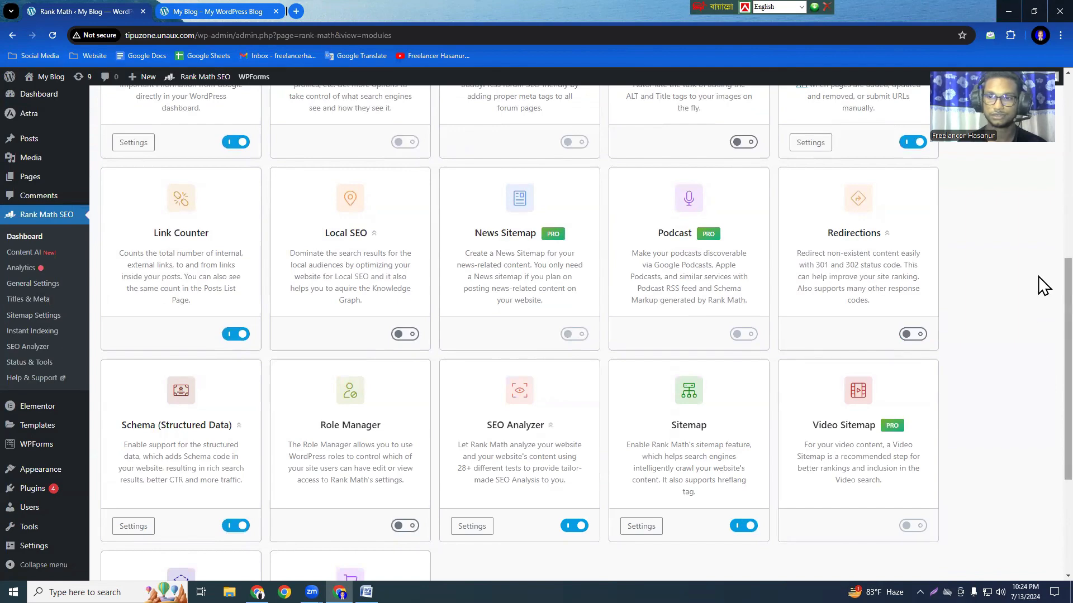
scroll(1043, 336, "down", 2)
scroll(1043, 346, "down", 2)
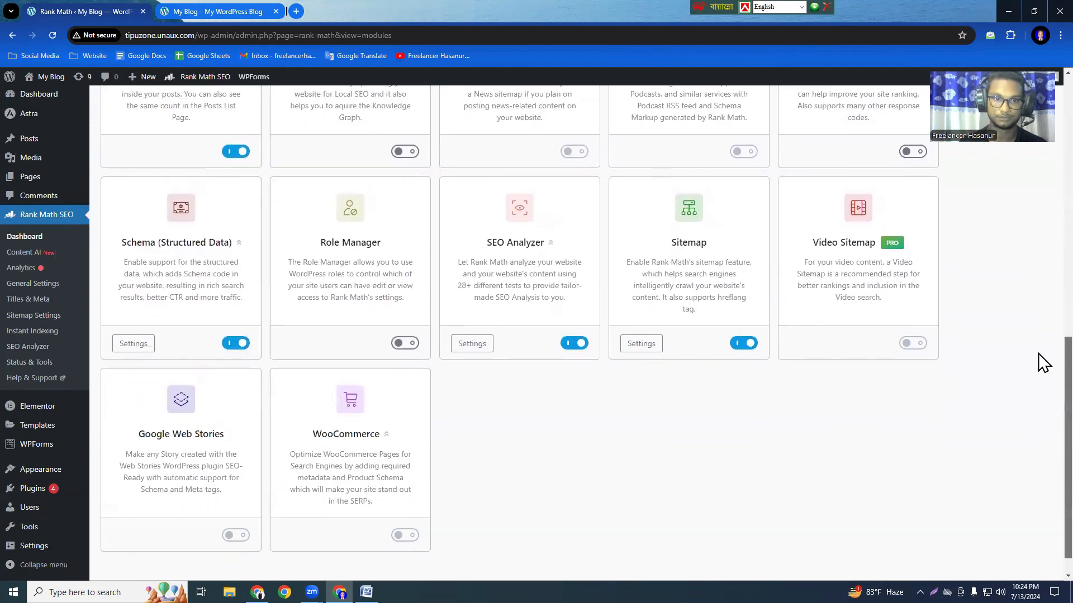
scroll(1042, 352, "up", 12)
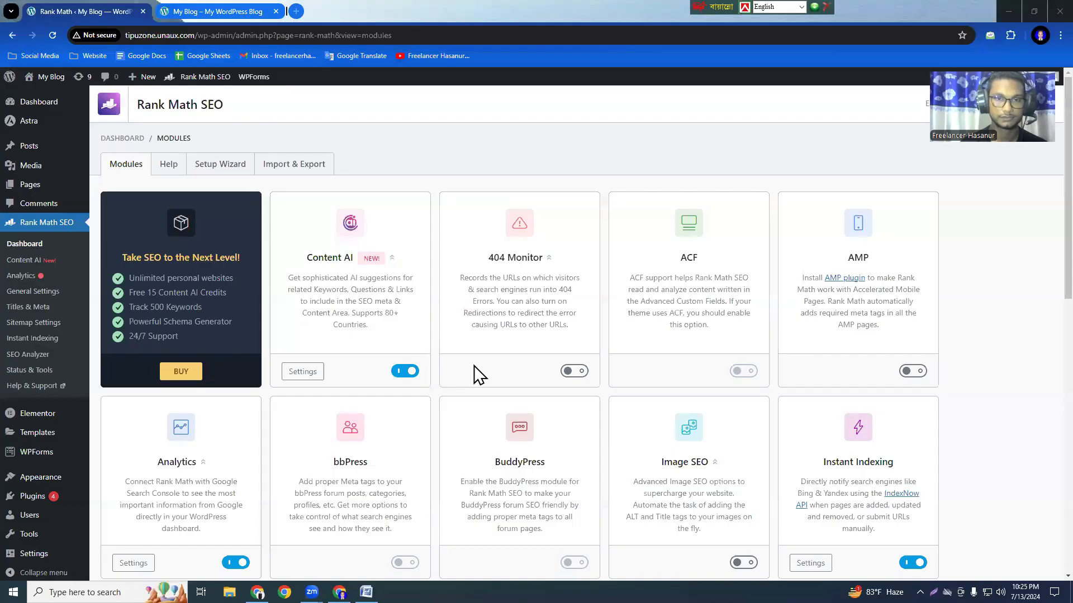
scroll(481, 378, "down", 3)
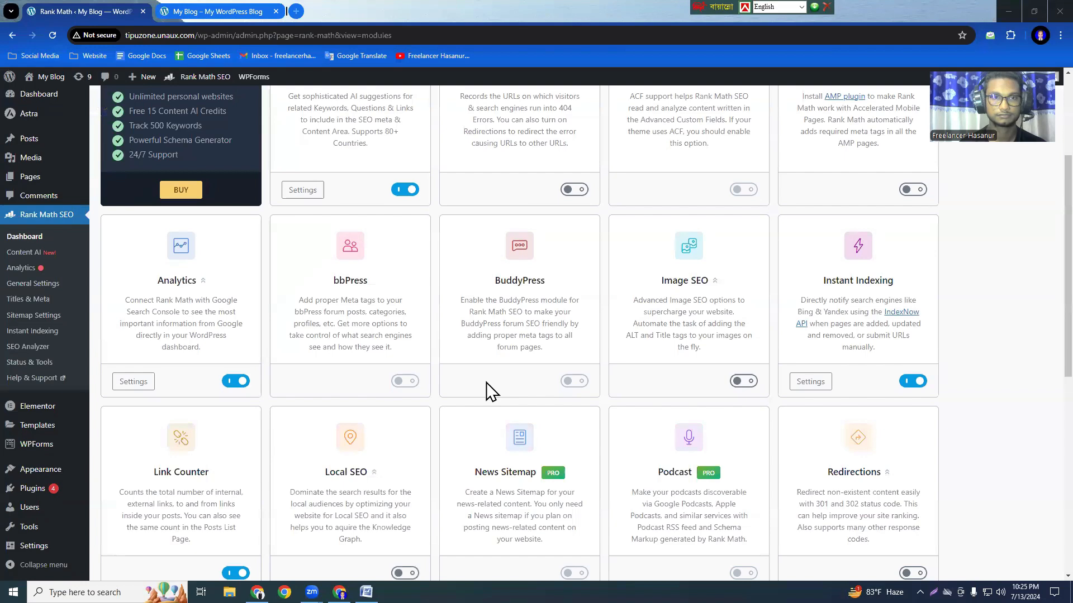
scroll(490, 391, "up", 3)
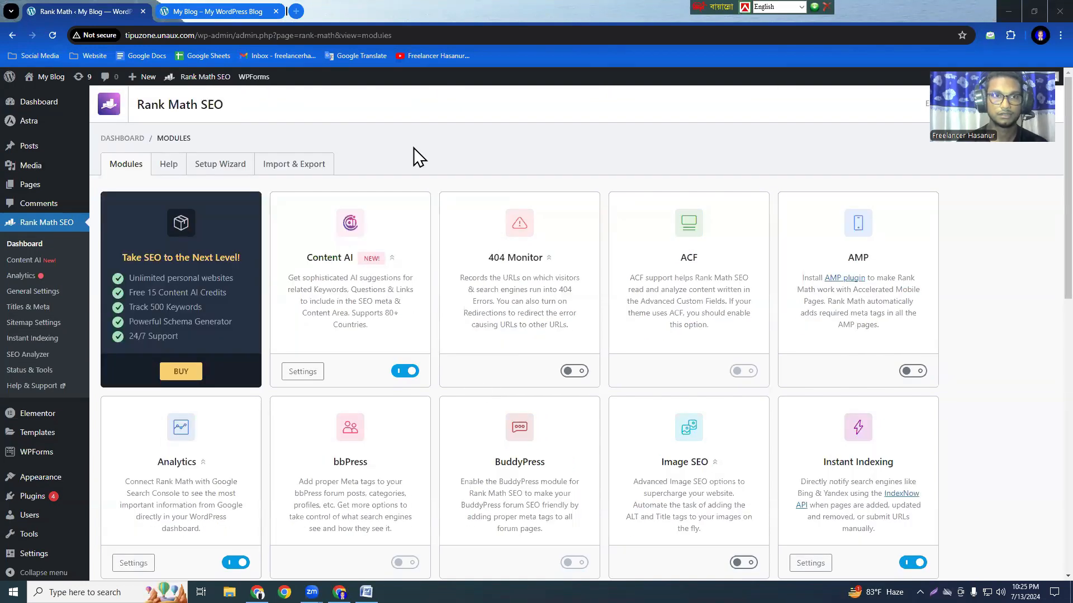
mouse_move(218, 10)
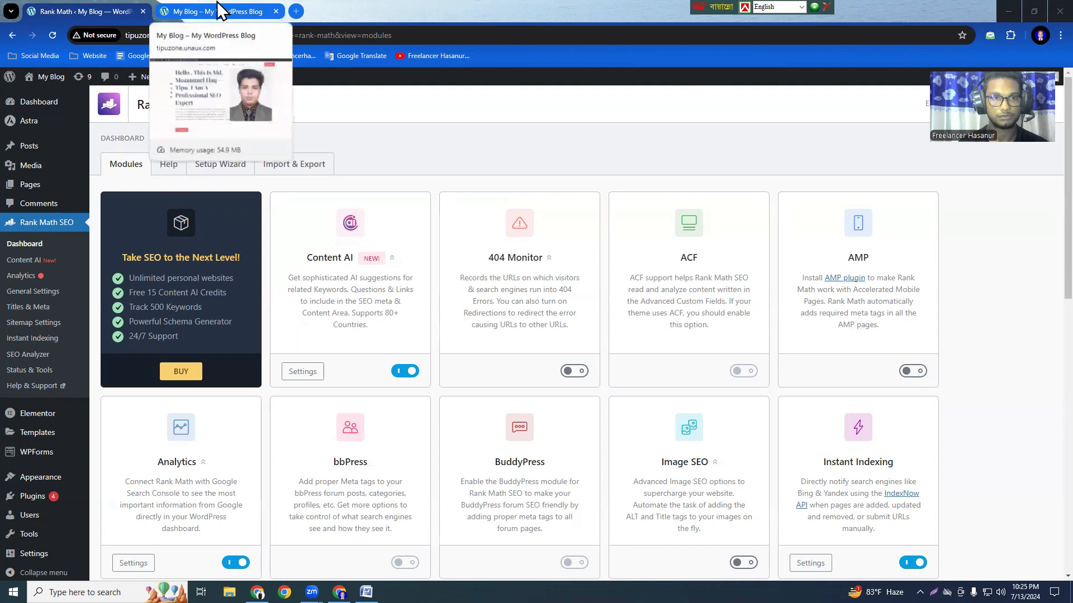
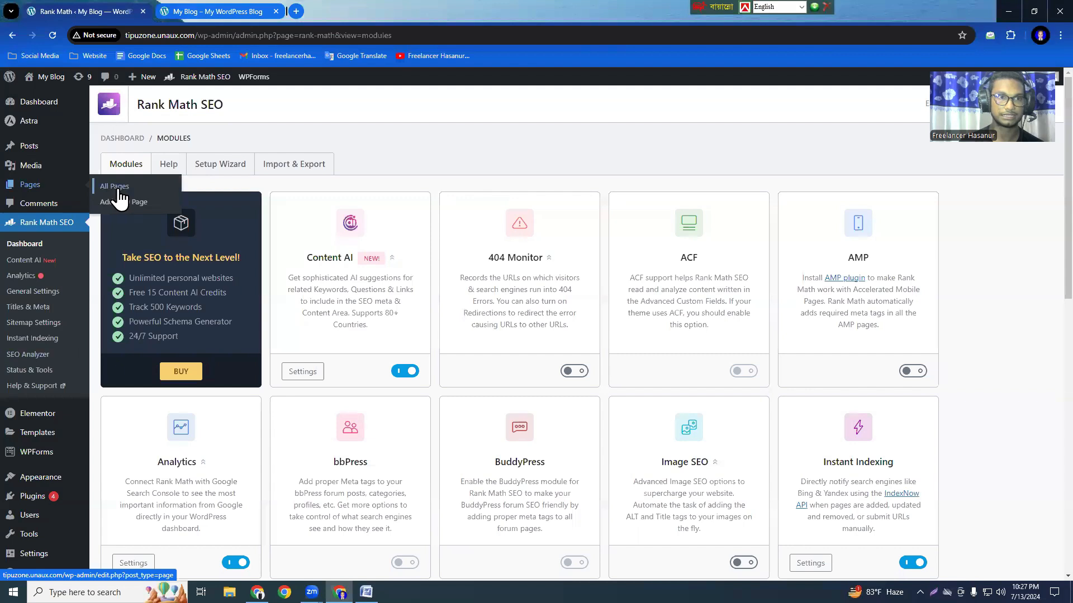
Open the site's list of all pages in a new browser tab and open the Home page for editing.
right_click(121, 193)
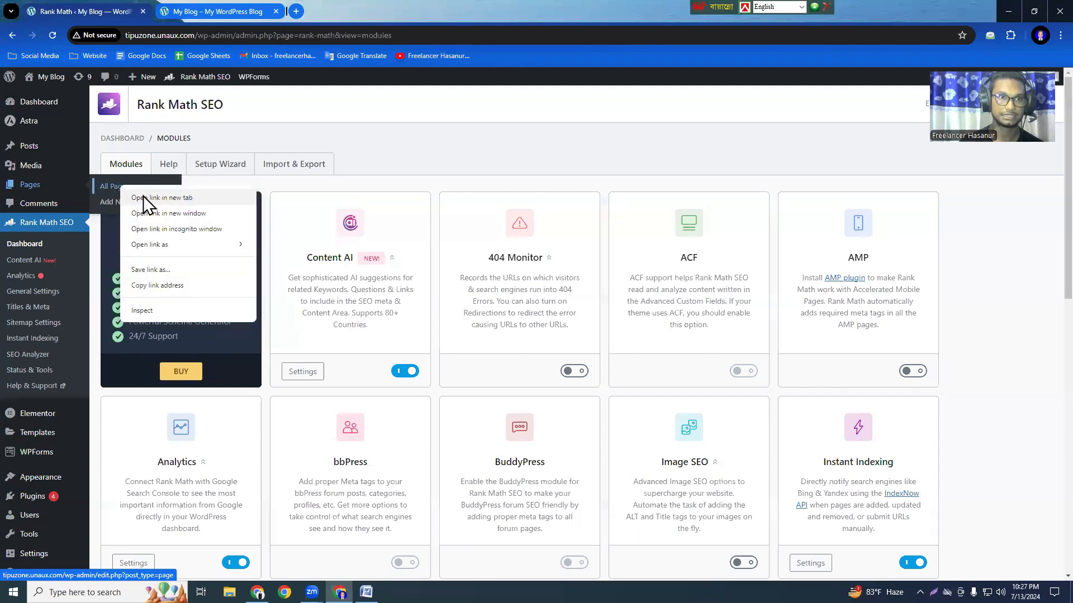
left_click(143, 200)
left_click_drag(288, 13, 184, 5)
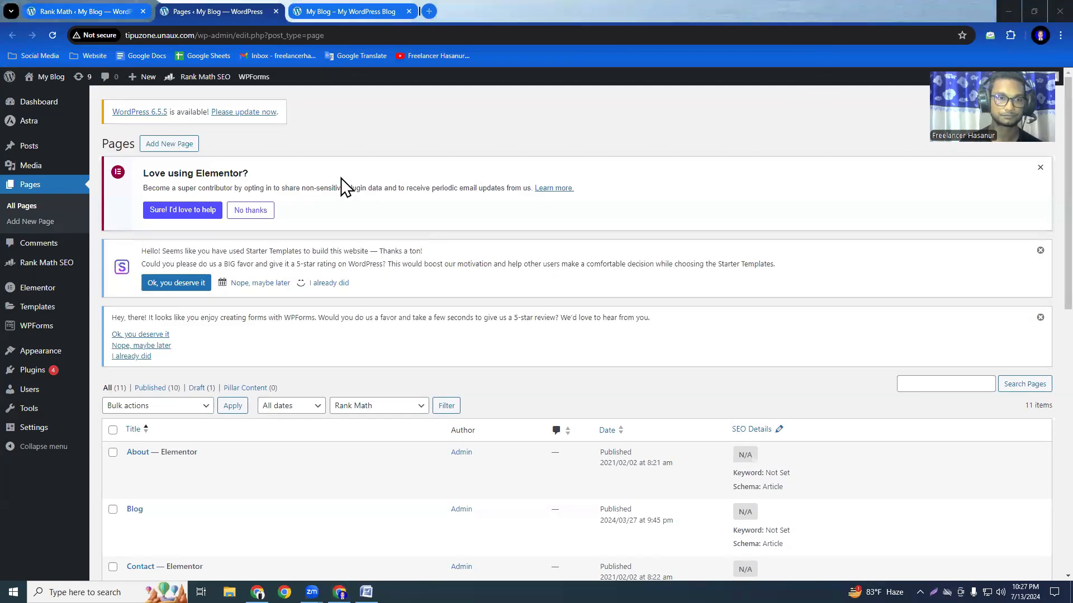
scroll(319, 430, "down", 7)
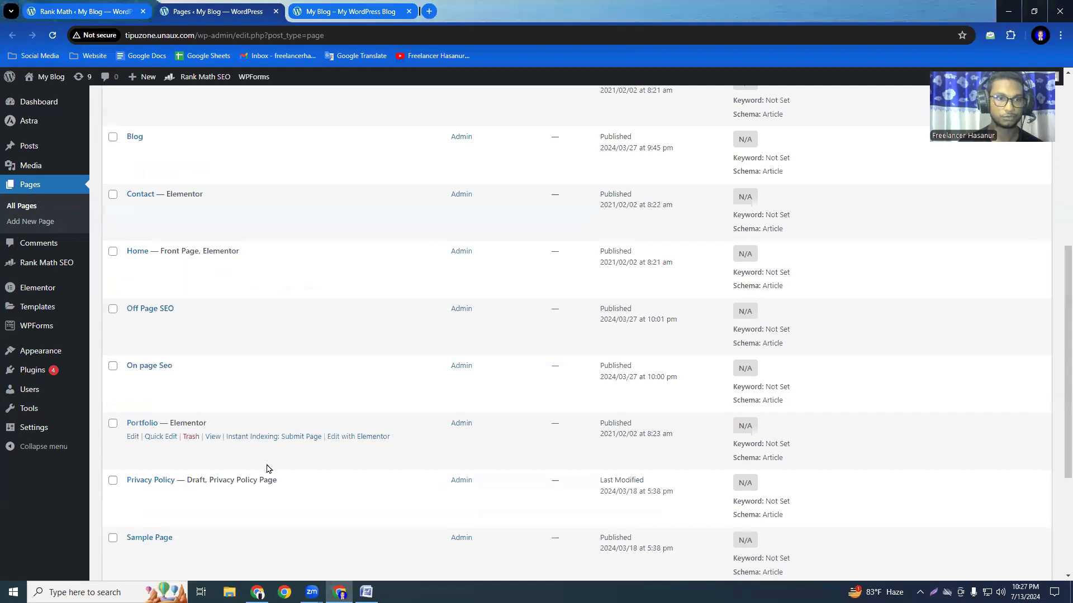
scroll(267, 470, "up", 3)
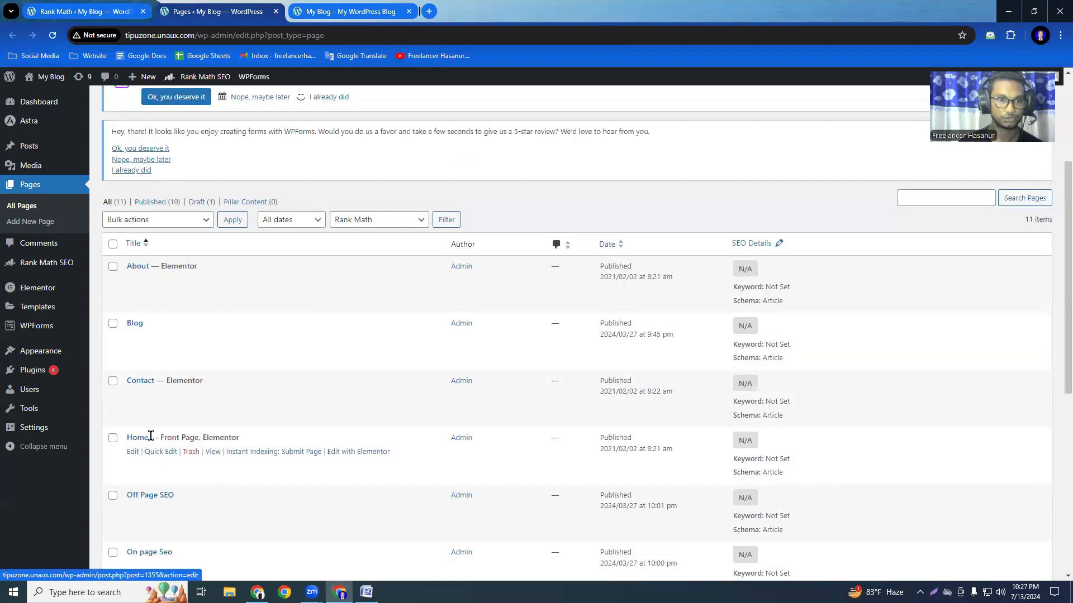
left_click(130, 455)
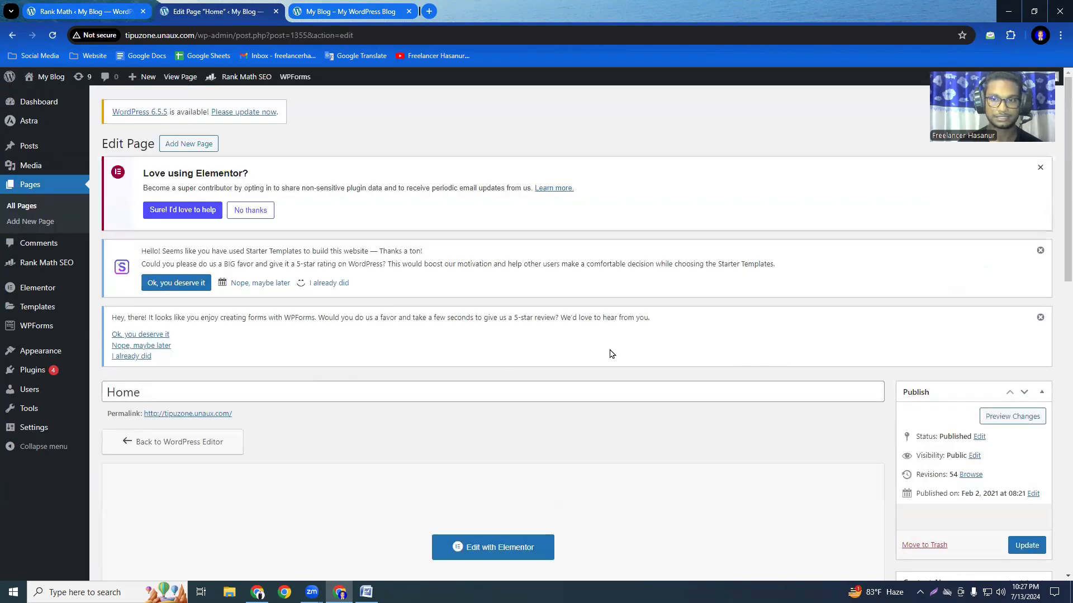
Open the snippet editor in the Home page's Rank Math SEO general settings.
scroll(609, 357, "down", 3)
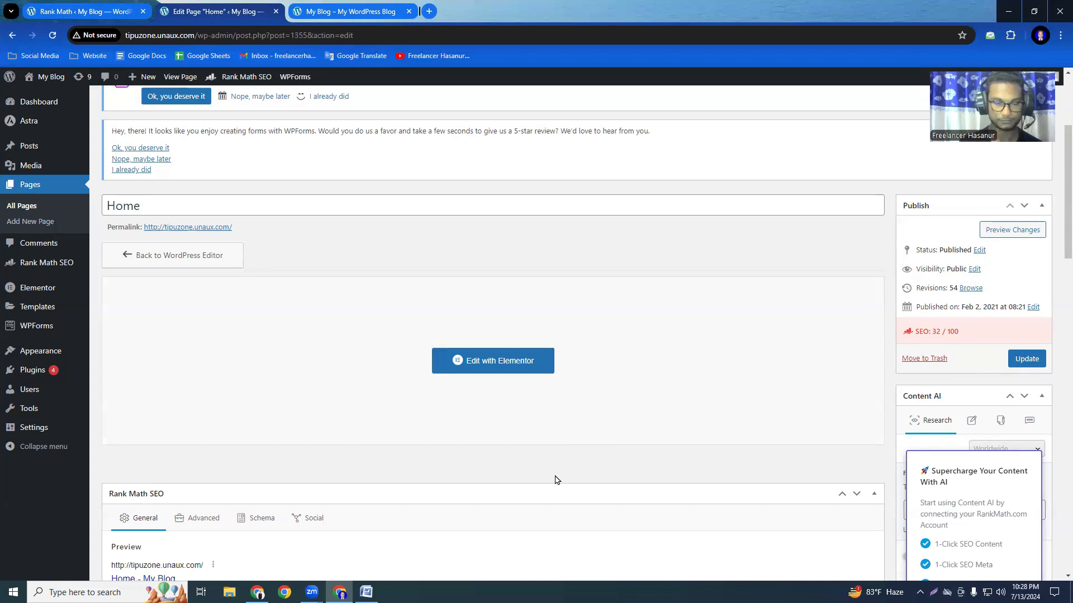
scroll(553, 475, "down", 3)
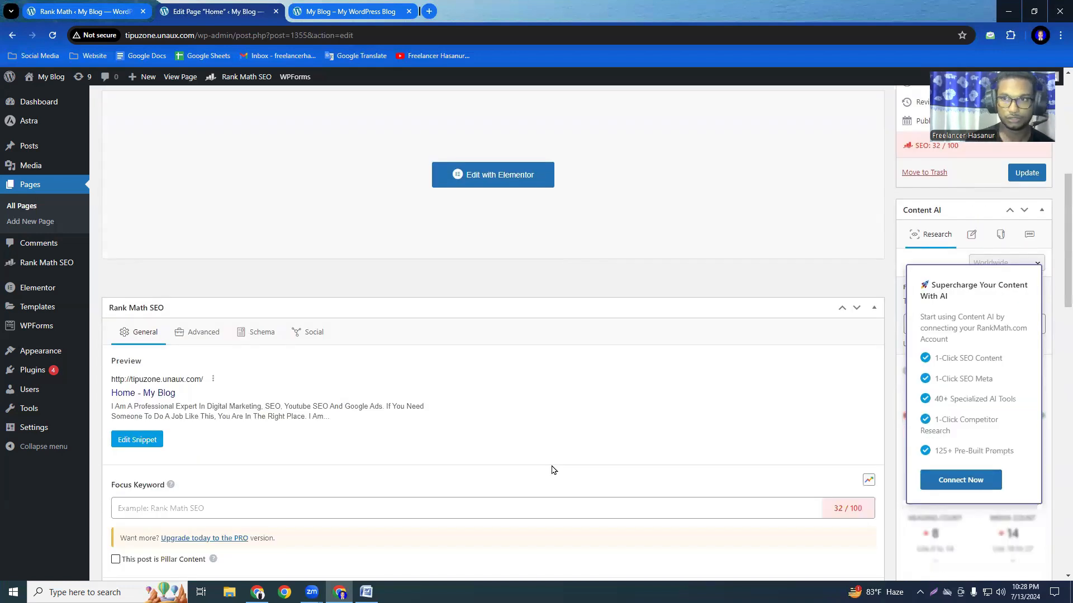
left_click_drag(1065, 239, 1065, 246)
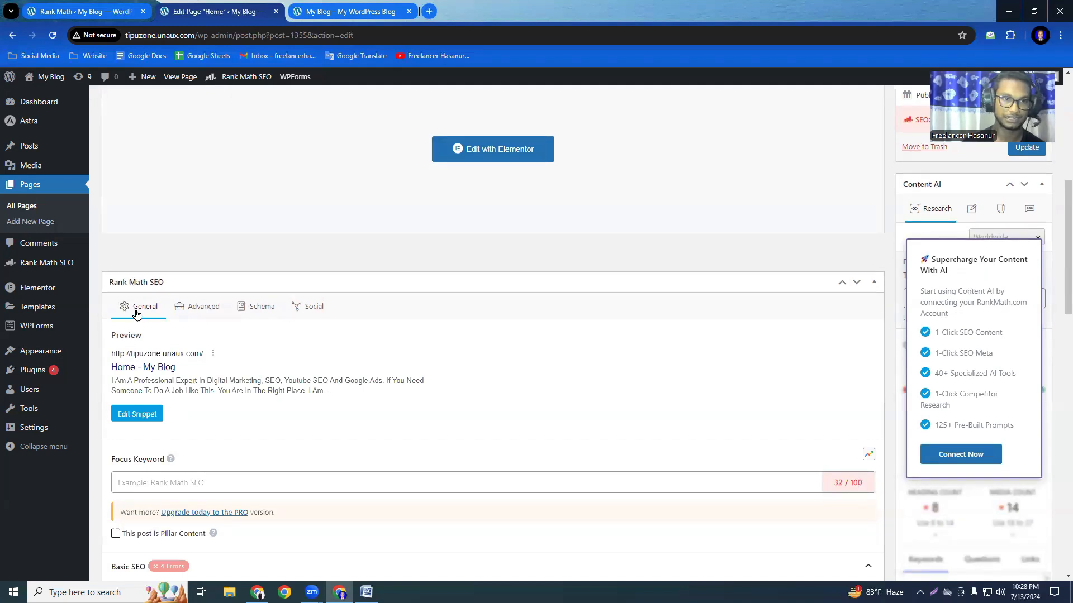
left_click(133, 418)
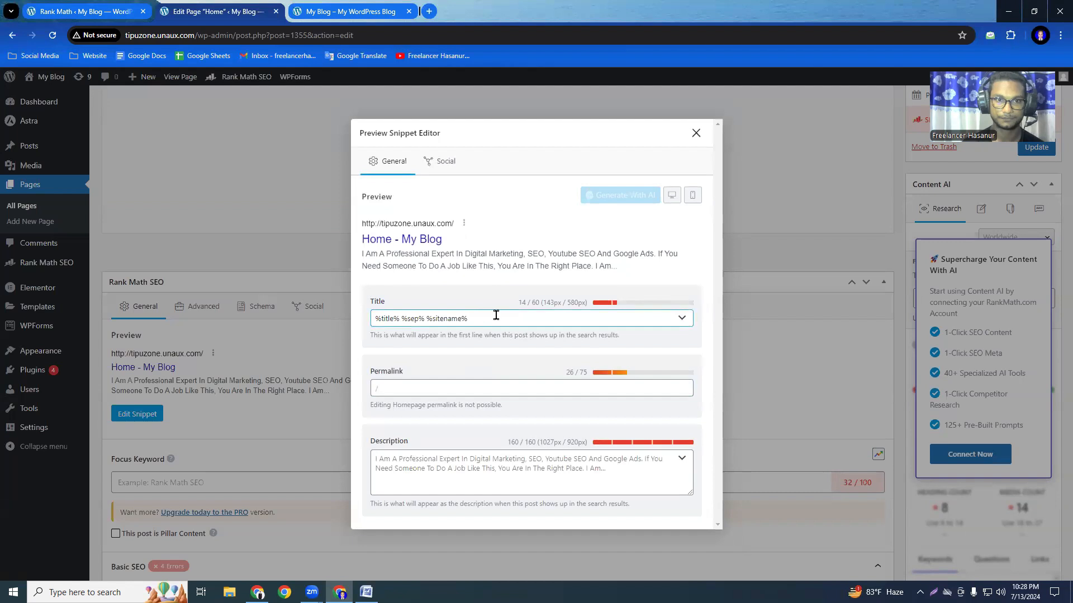
Replace the Home page's default SEO title variables with "Professional SEO Expert |".
left_click_drag(496, 313, 314, 330)
key("BackSpace")
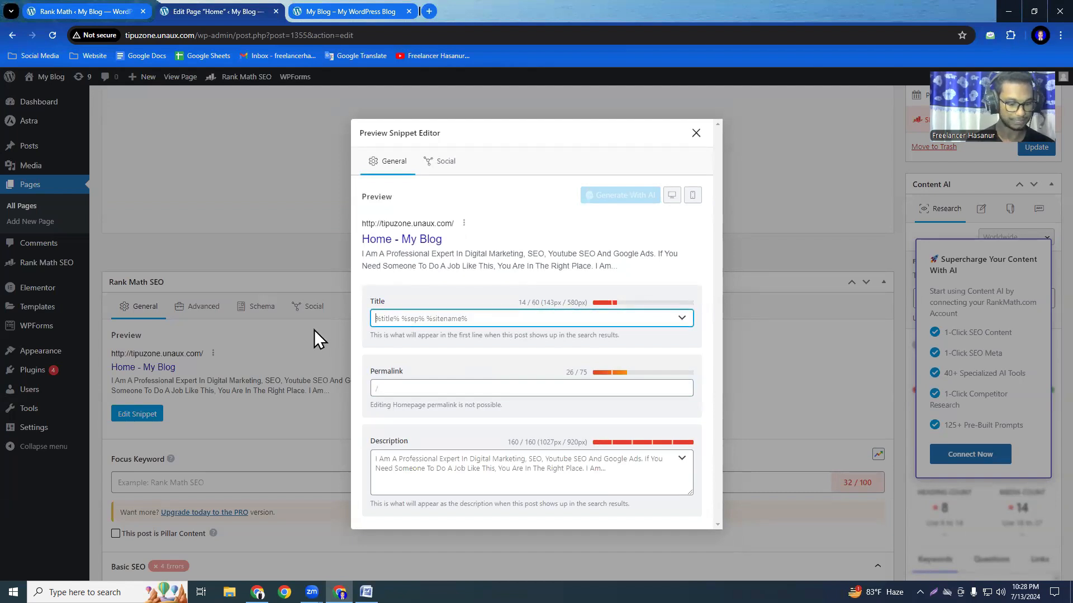
type("P")
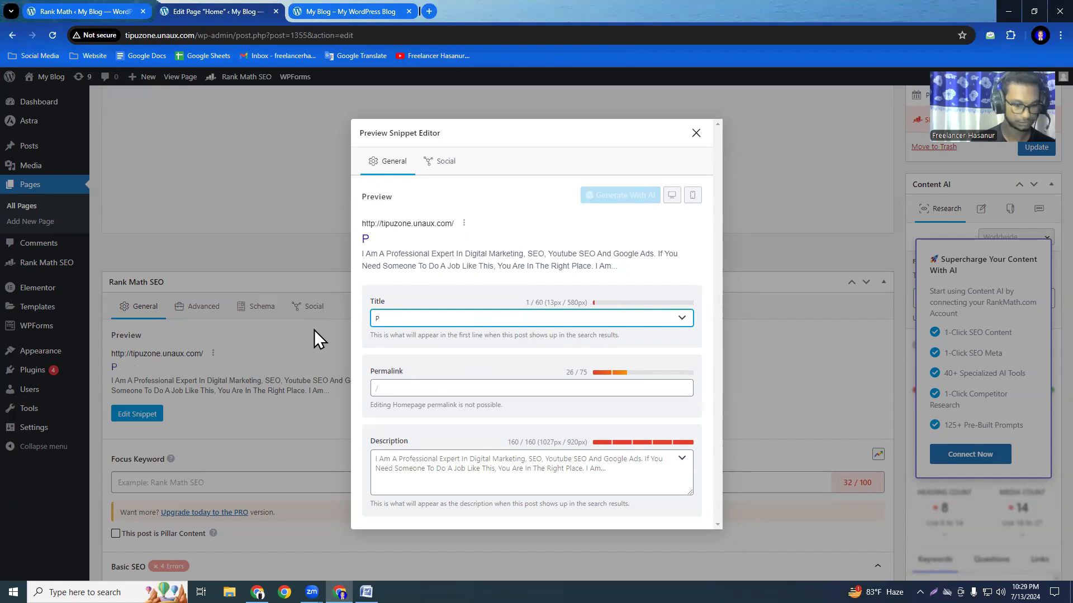
type("ro")
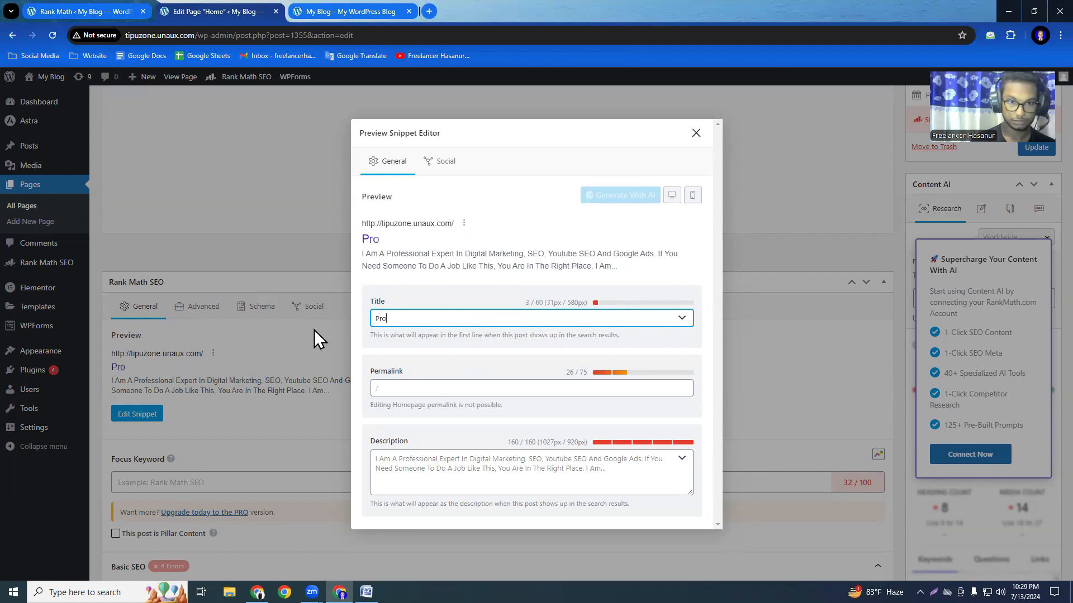
type("fessiona")
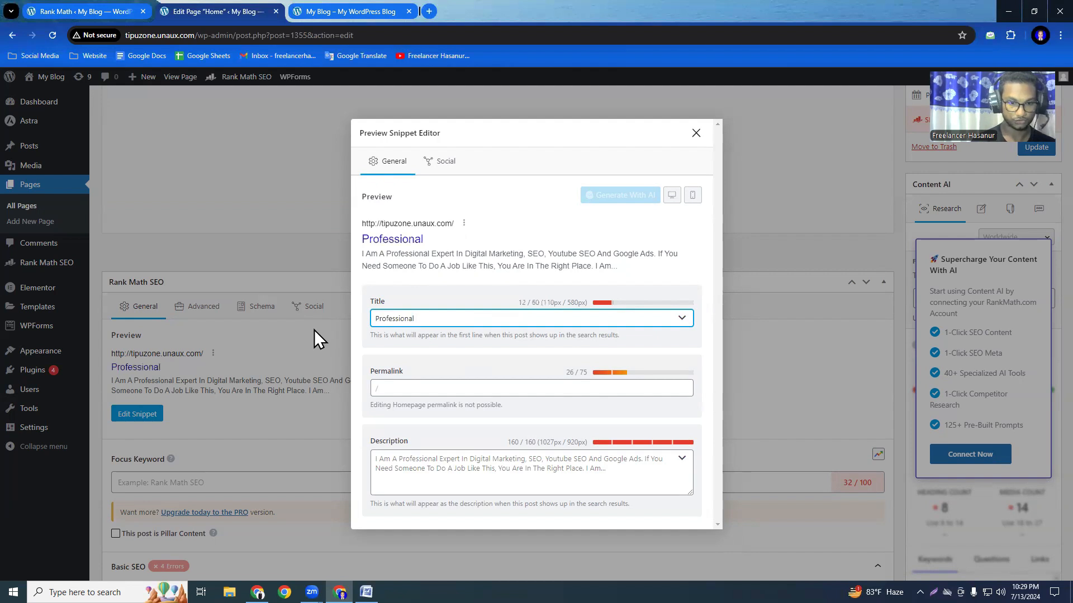
type("l S")
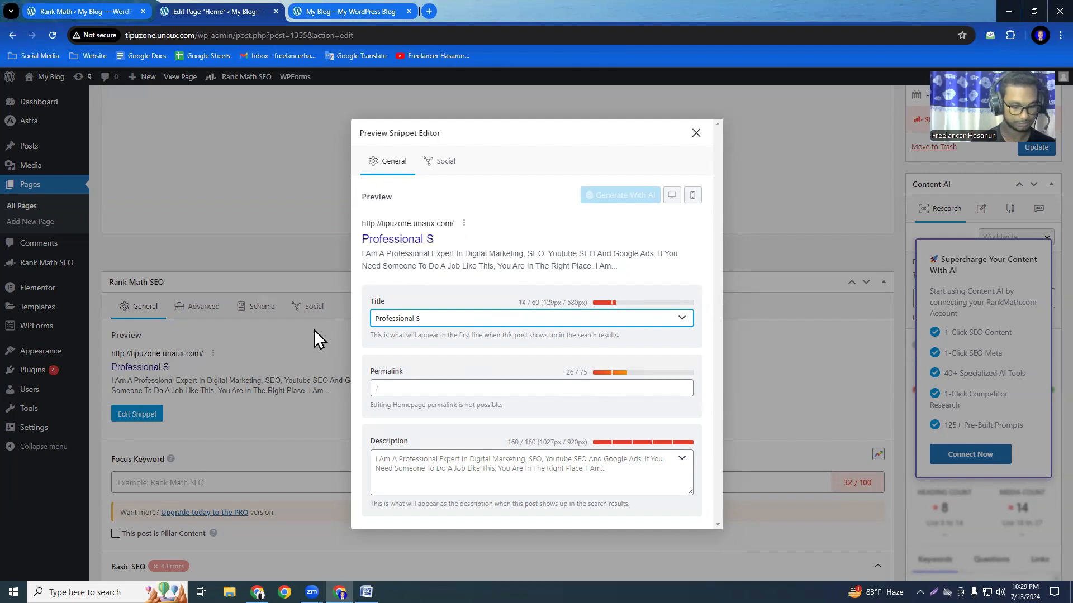
type("EO")
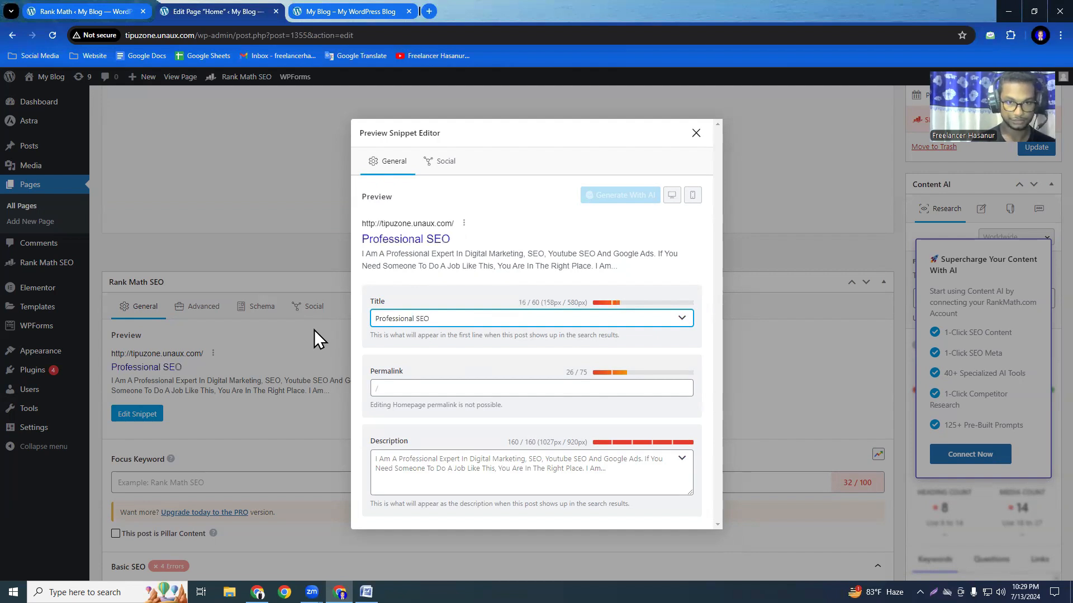
type(" Expert |")
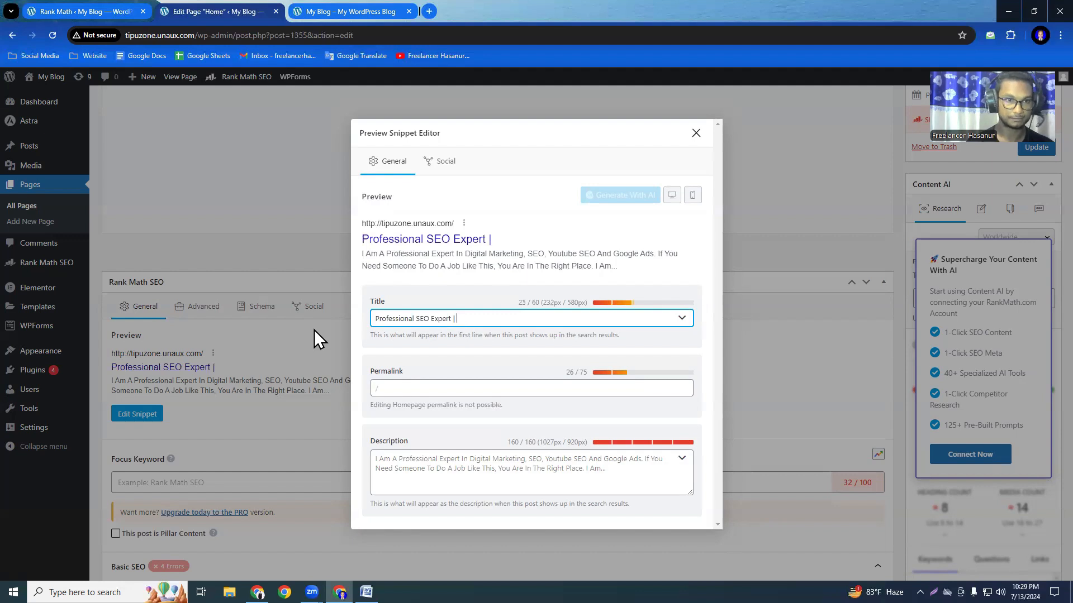
Copy the site owner's full name from the main heading of the live homepage.
left_click(389, 18)
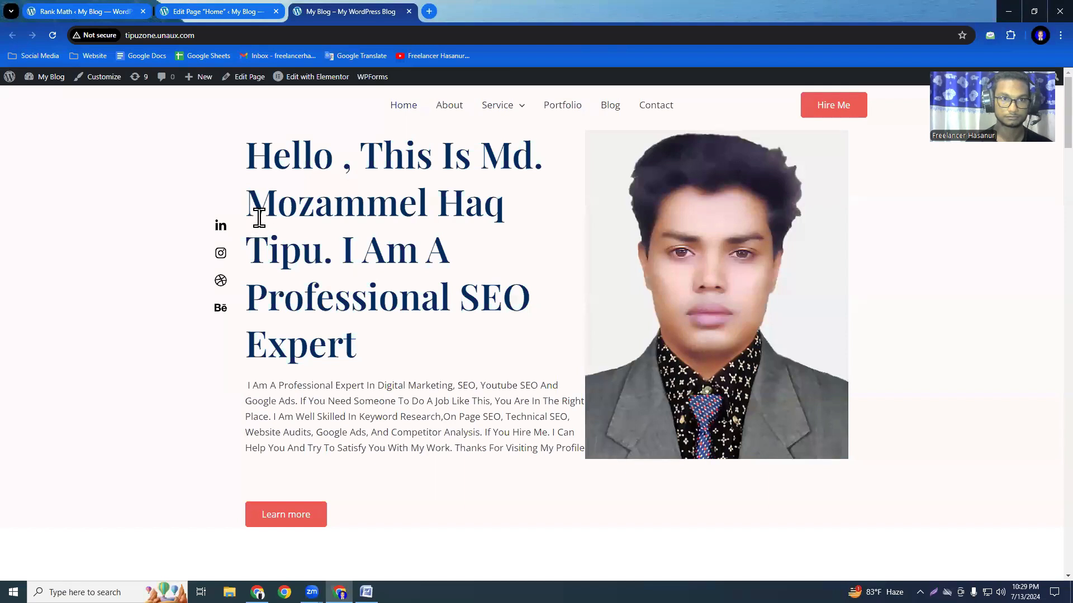
left_click_drag(250, 201, 318, 252)
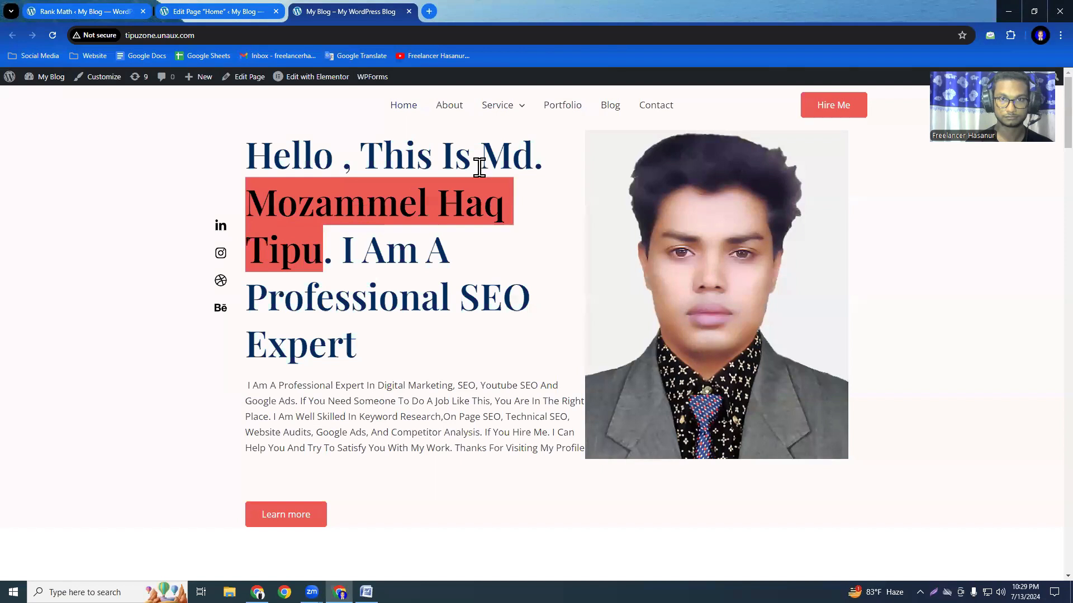
left_click_drag(479, 168, 324, 247)
key("ctrl+c")
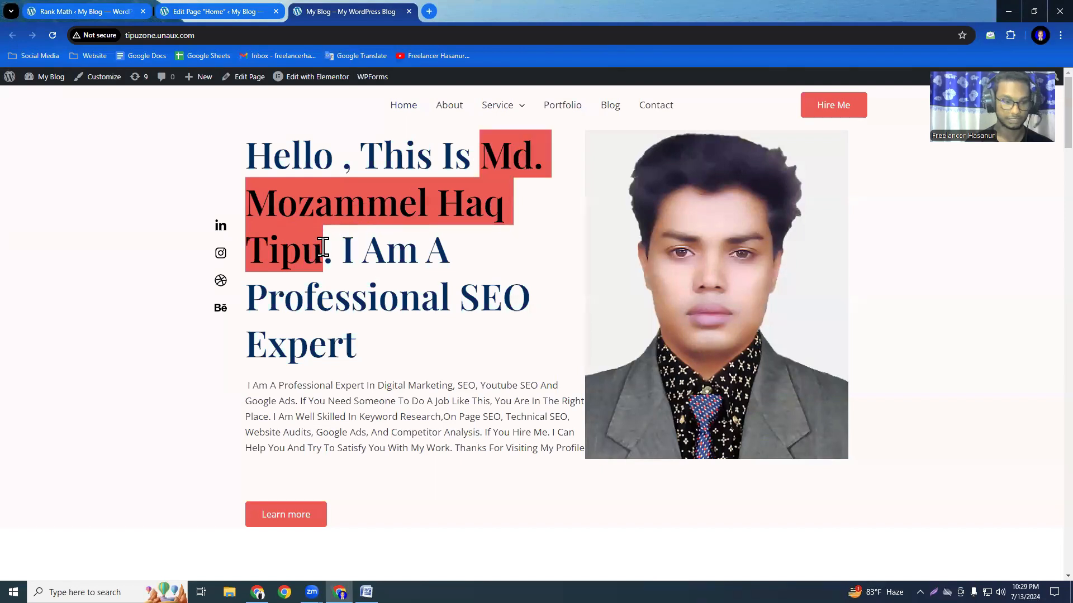
Pass the copied name through a blank Notepad document as plain text and append it to the Home page's SEO title.
left_click(67, 592)
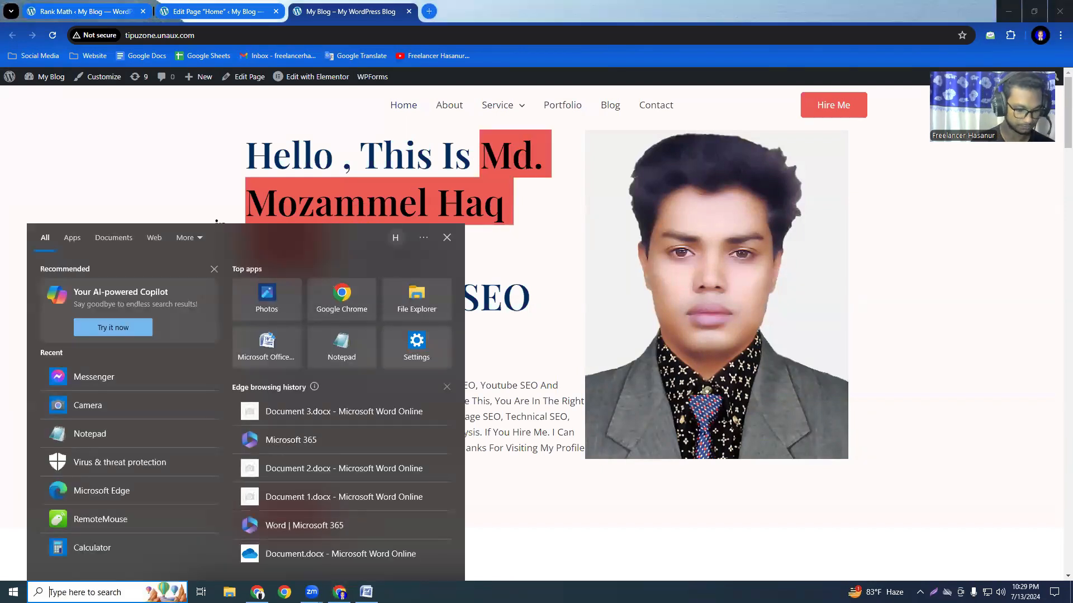
type("note")
key("Return")
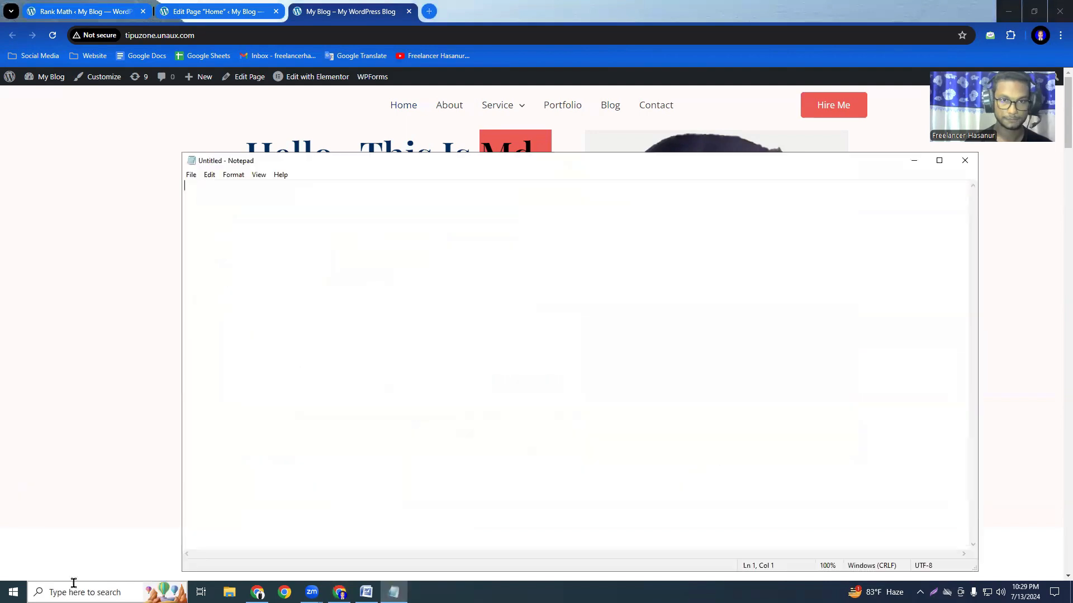
key("ctrl+v")
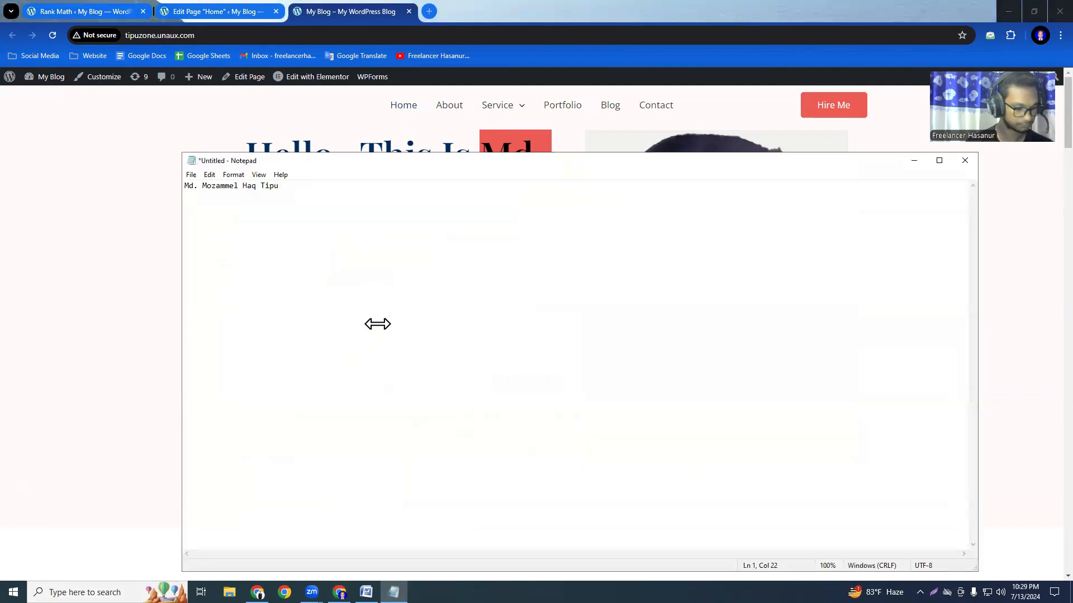
key("ctrl+a")
key("ctrl+x")
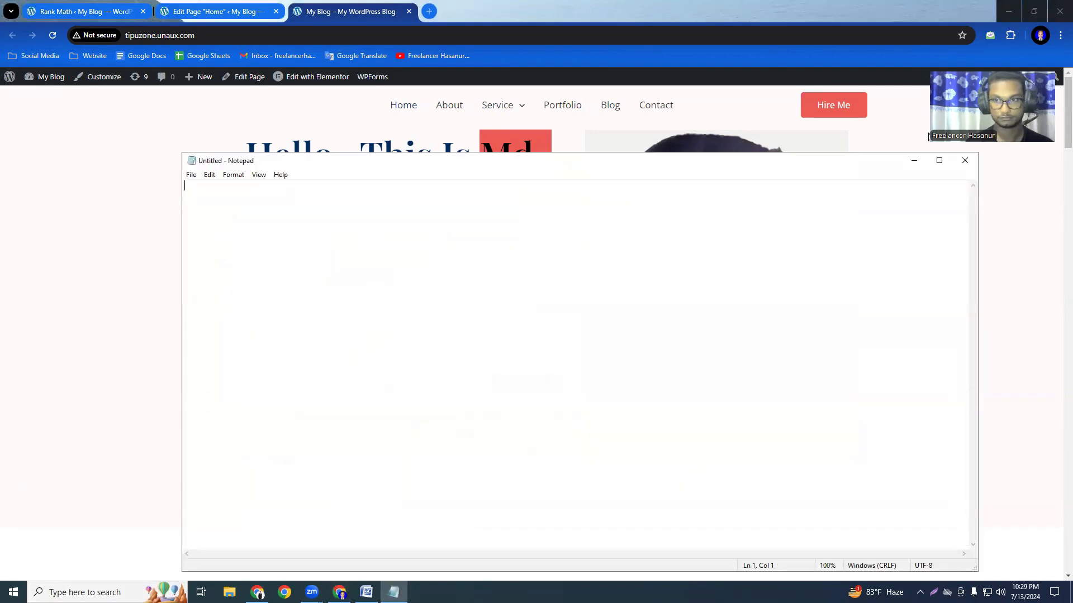
left_click(226, 12)
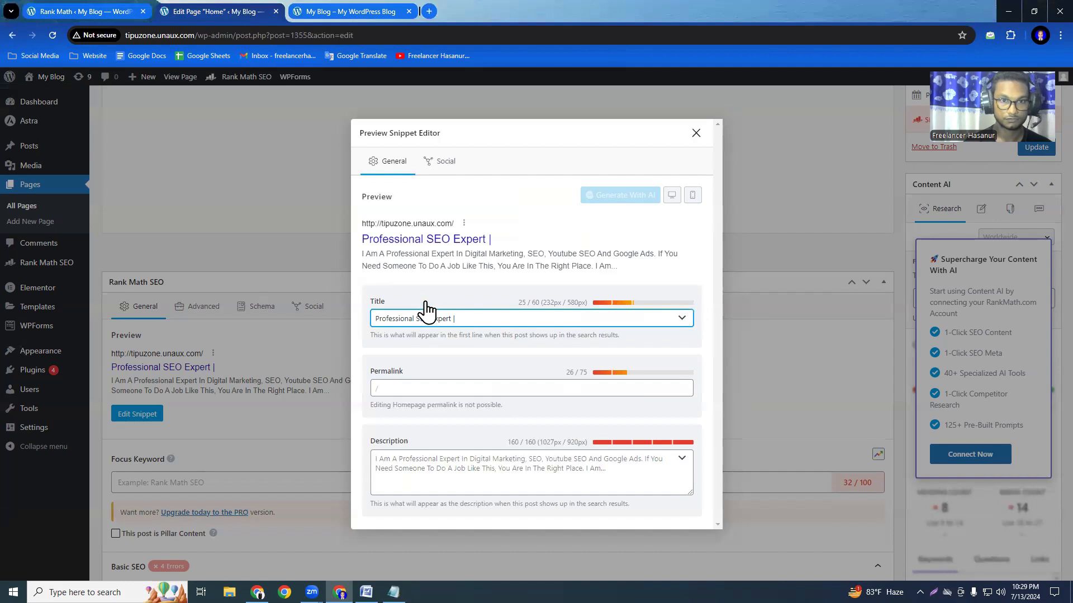
key("ctrl+v")
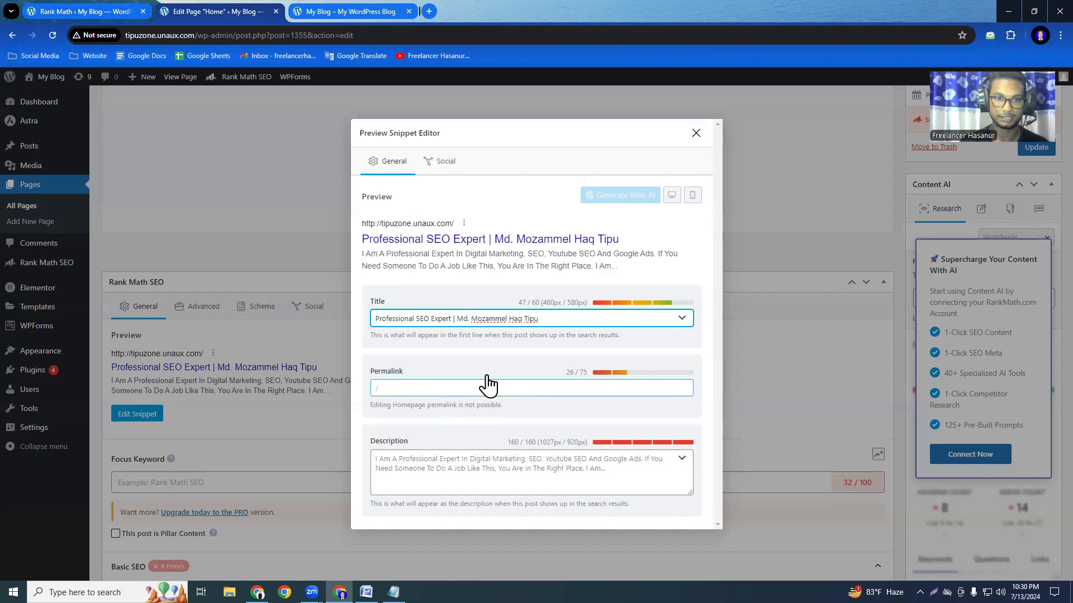
Begin the Home page's custom meta description with "hey, I am" followed by the copied full name of the site owner.
left_click(416, 475)
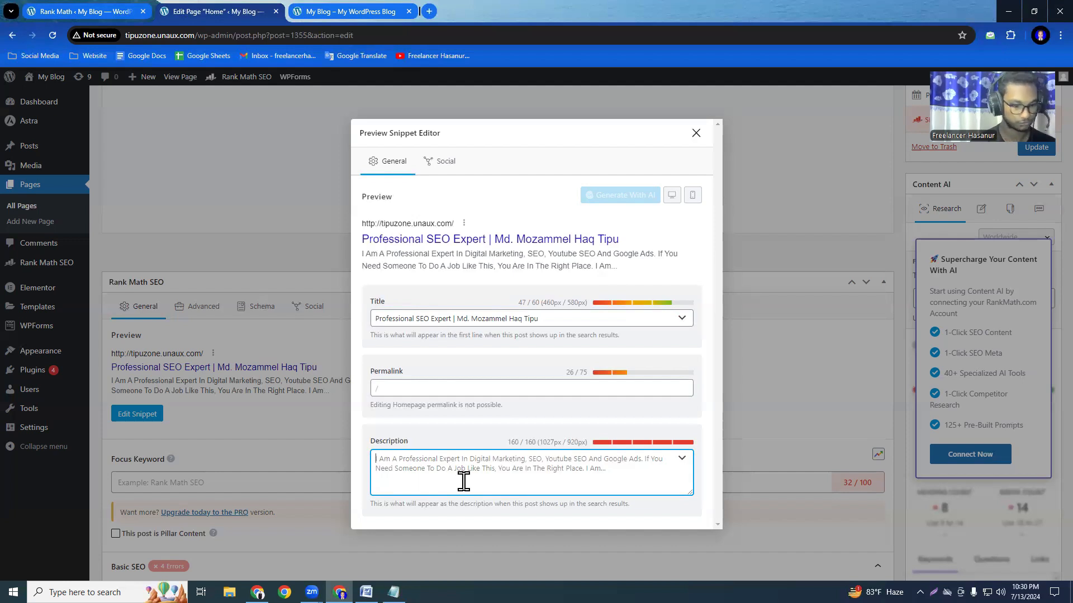
type("hey, i am")
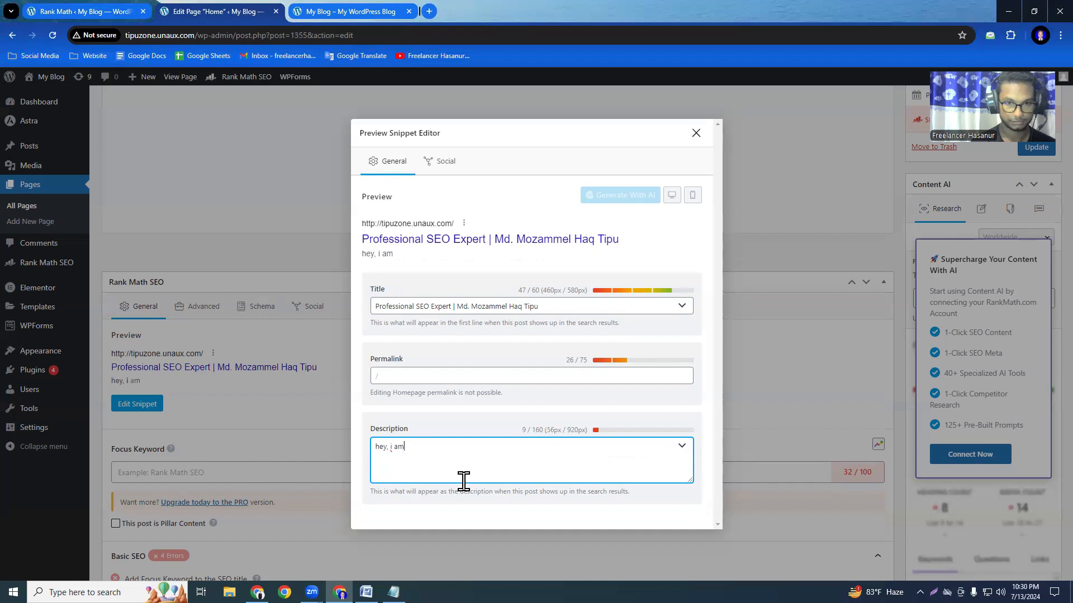
key("BackSpace")
type("I am")
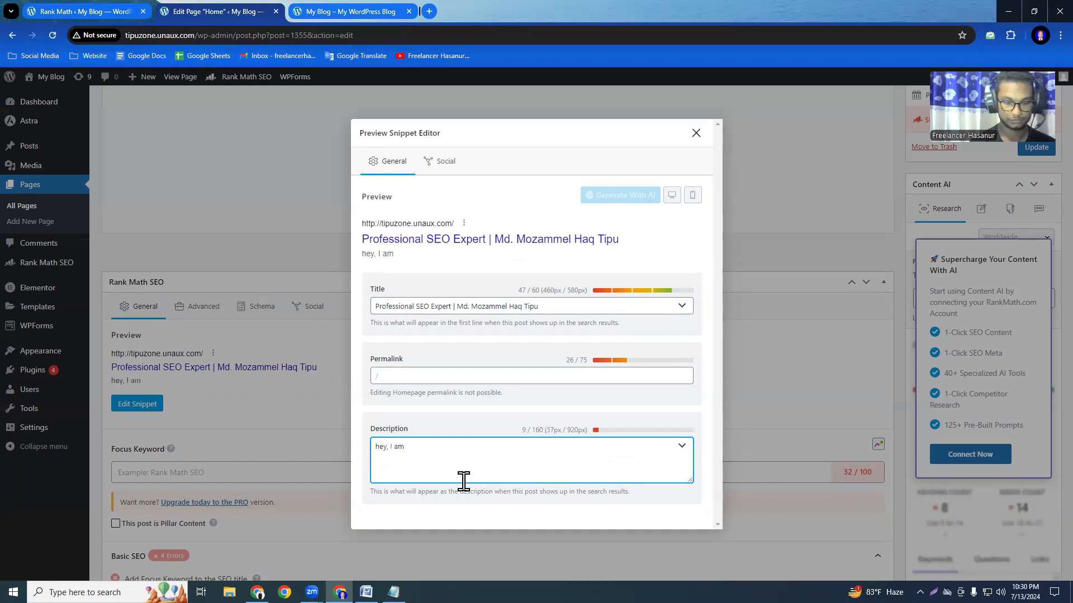
key("ctrl+v")
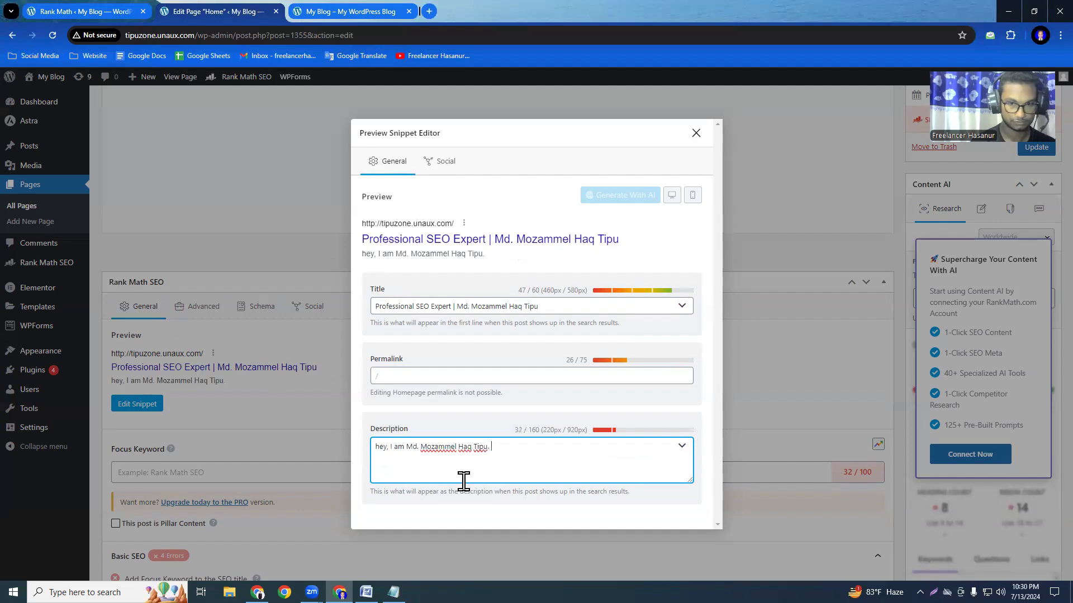
Continue the meta description with "I am a Professional Digital Marketer and Search Engine Optimization Expert".
type("I am a P")
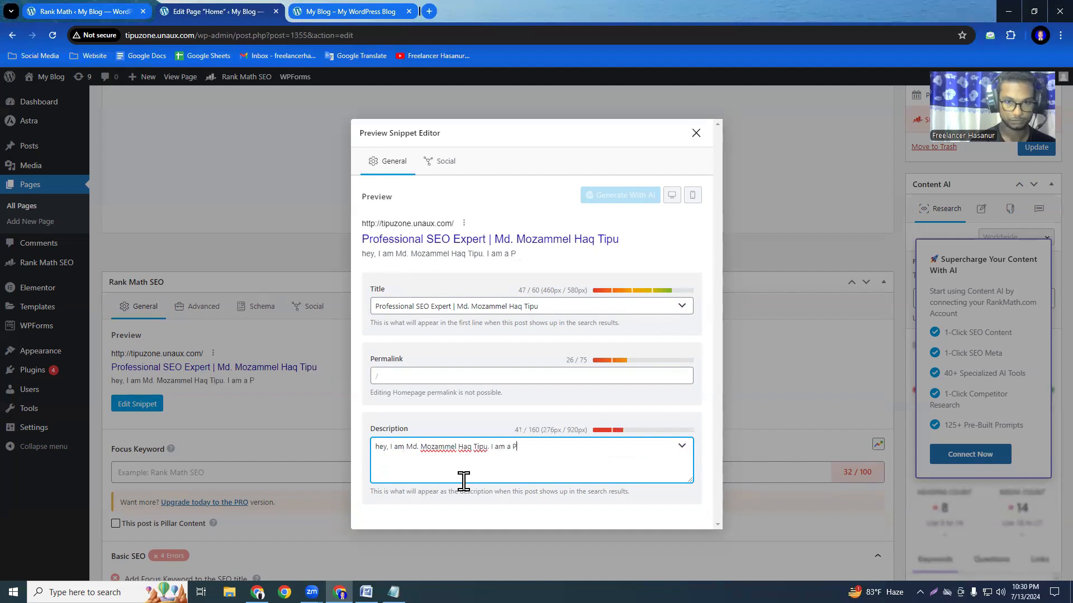
type("rofession")
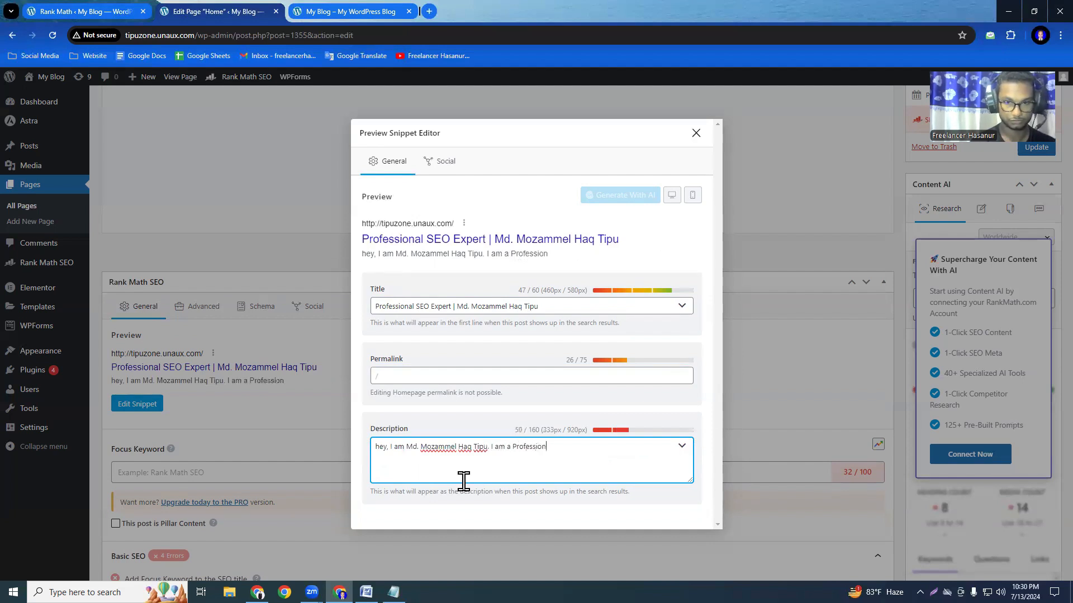
type("al Digita")
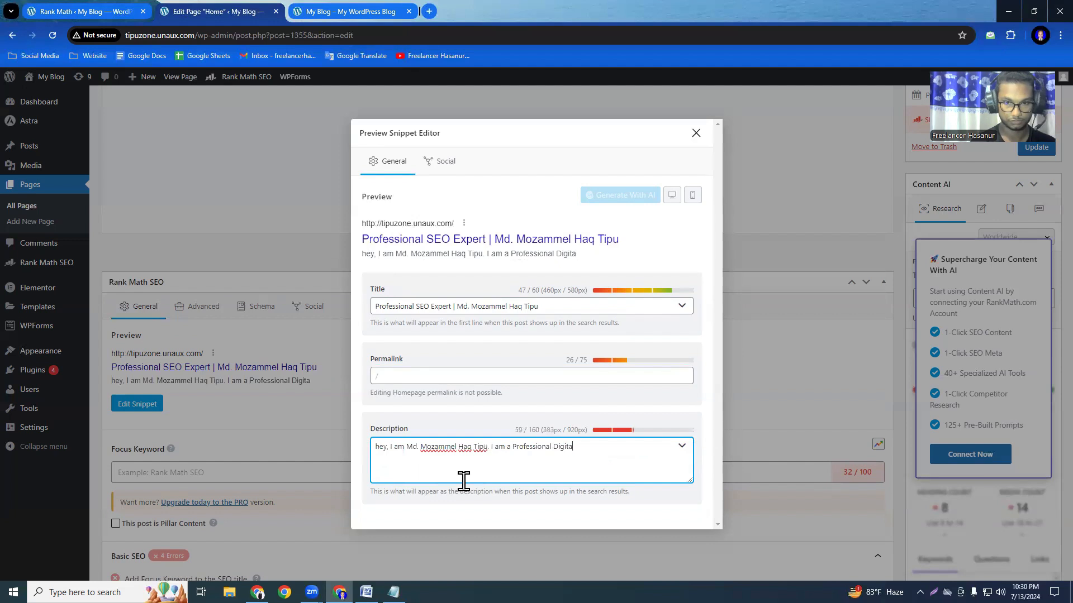
type("l Market")
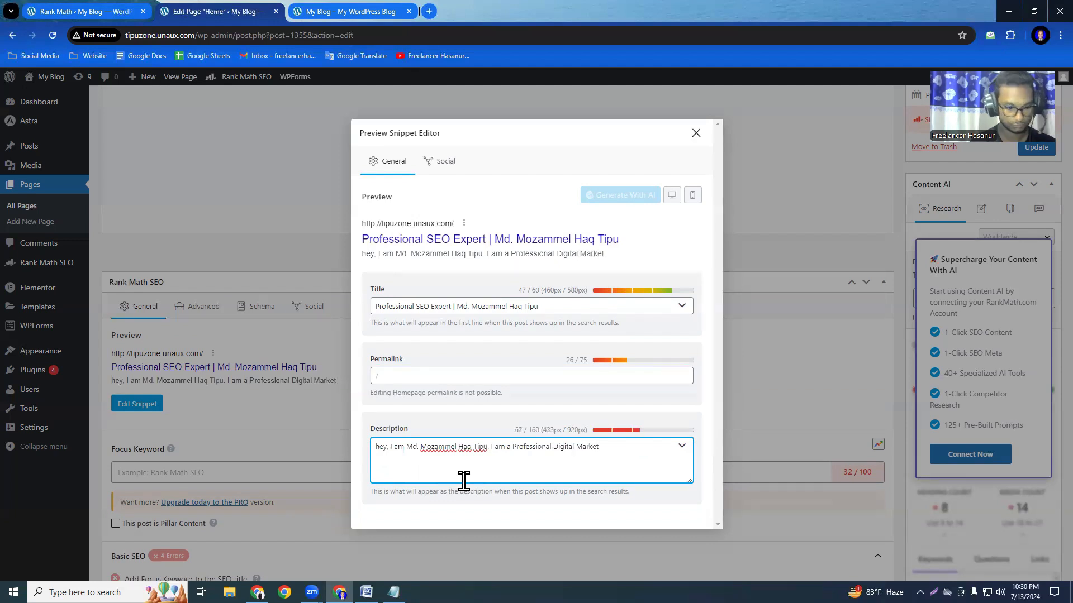
type("er and")
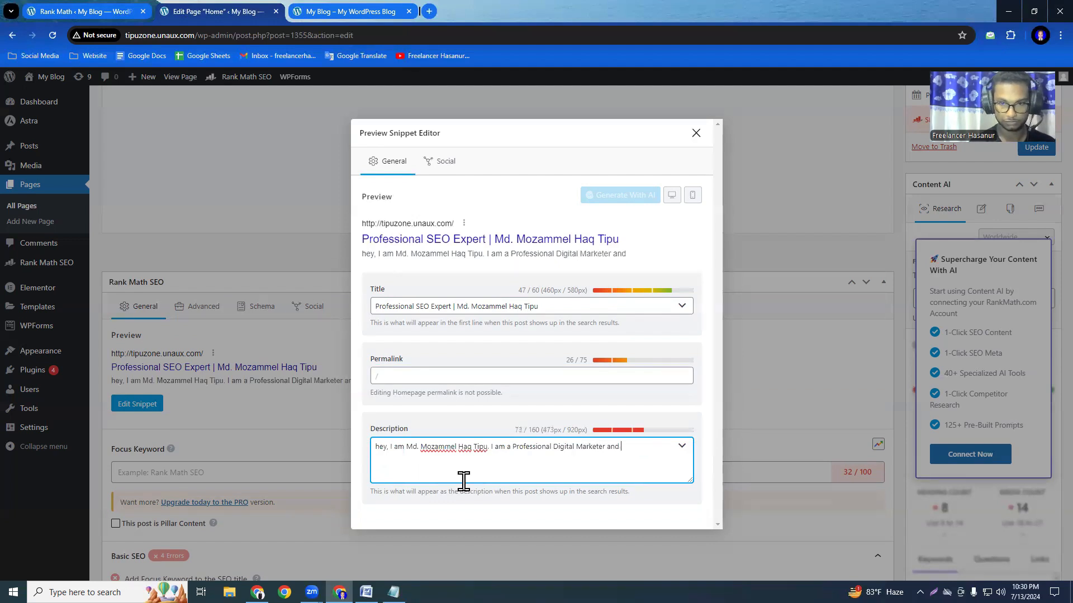
type(" Search En")
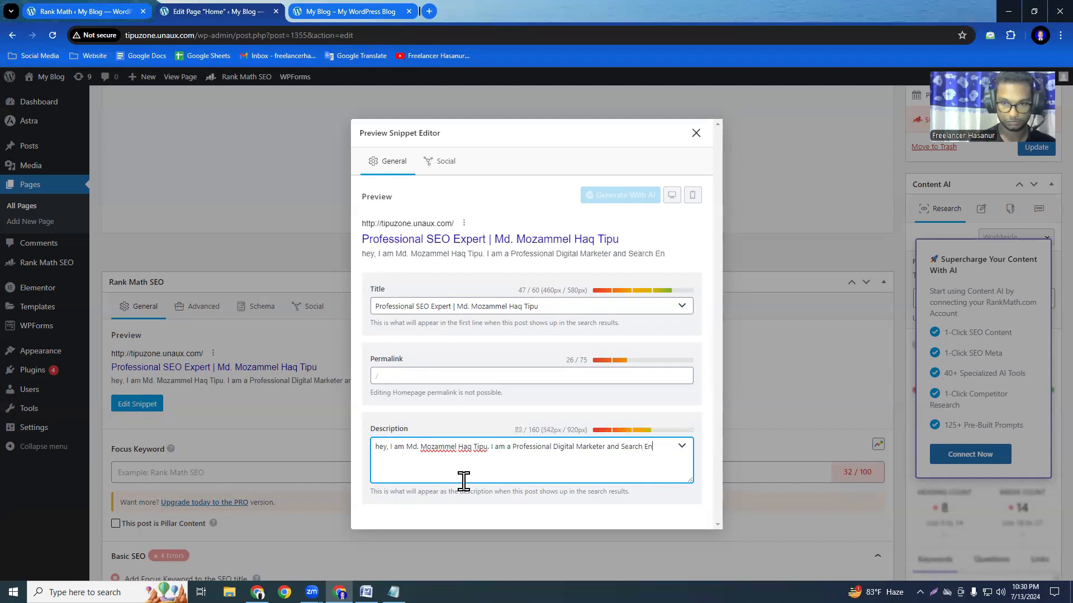
type("gine")
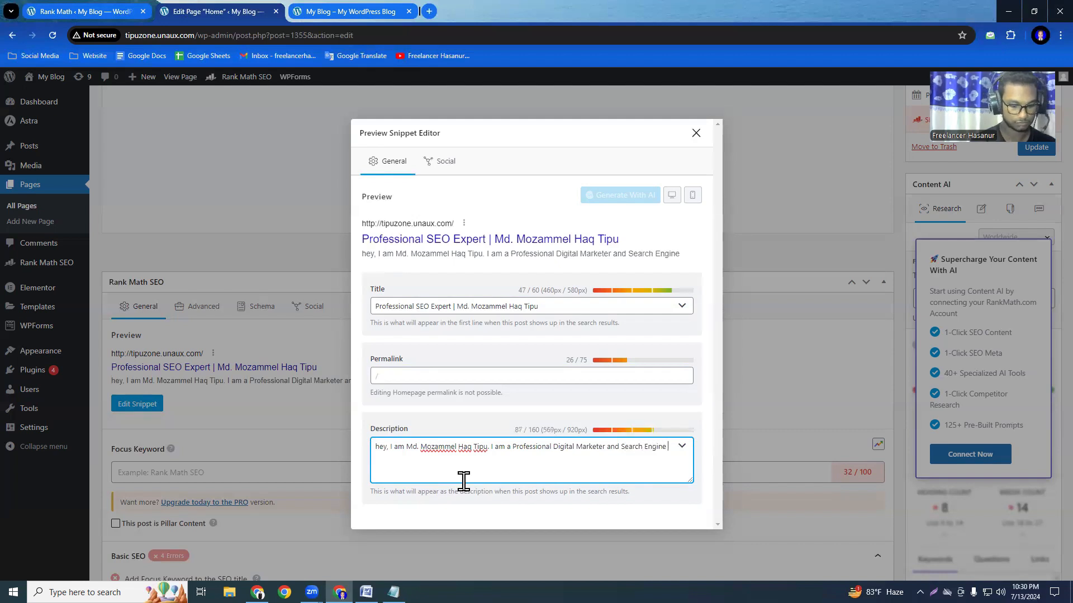
type(" Opt")
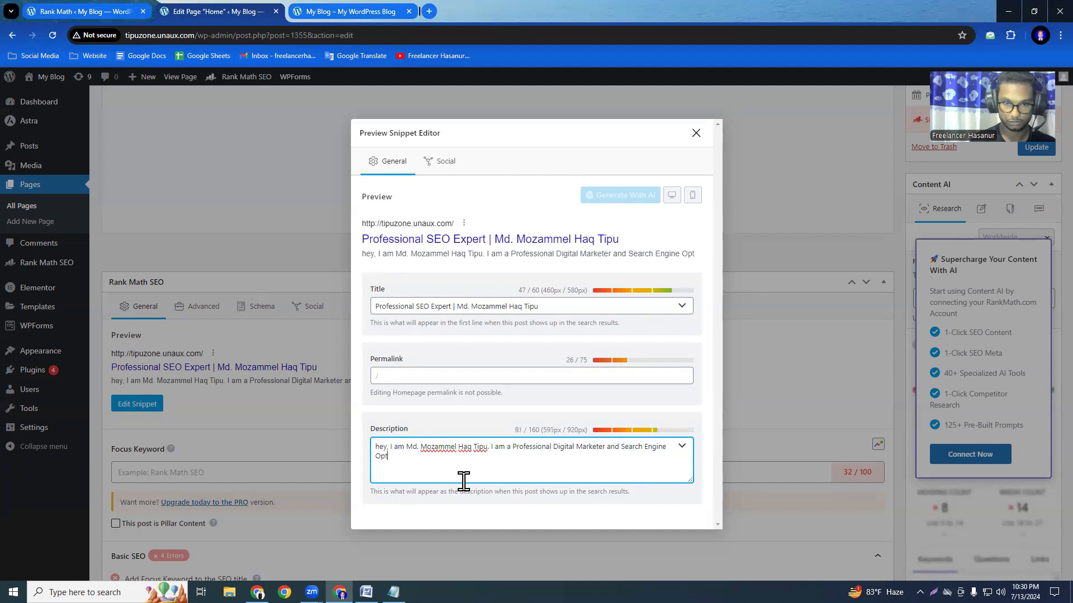
type("imzation Expert")
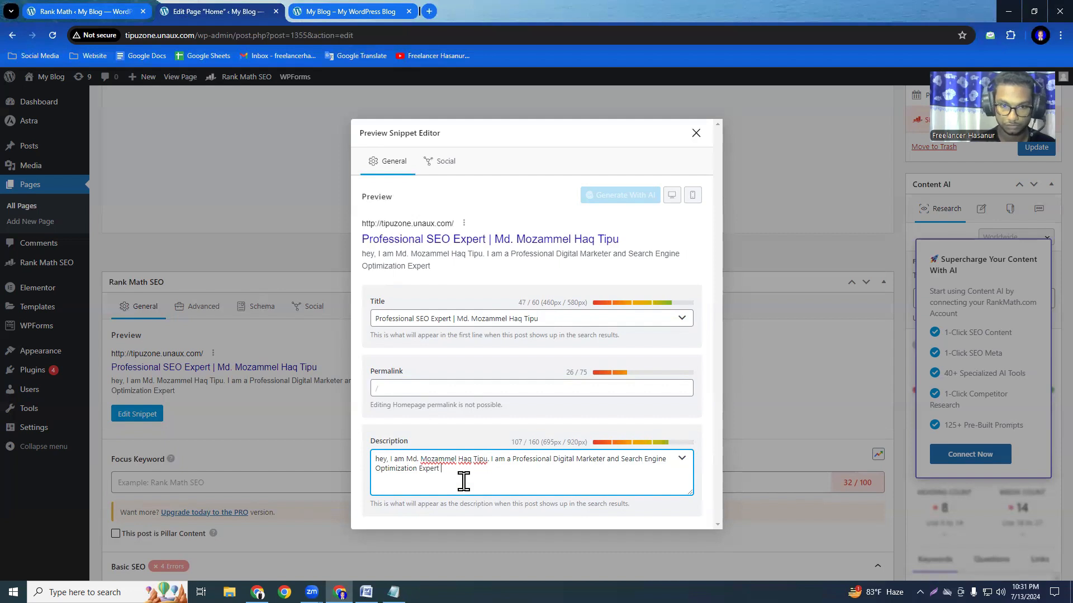
type(" more tha")
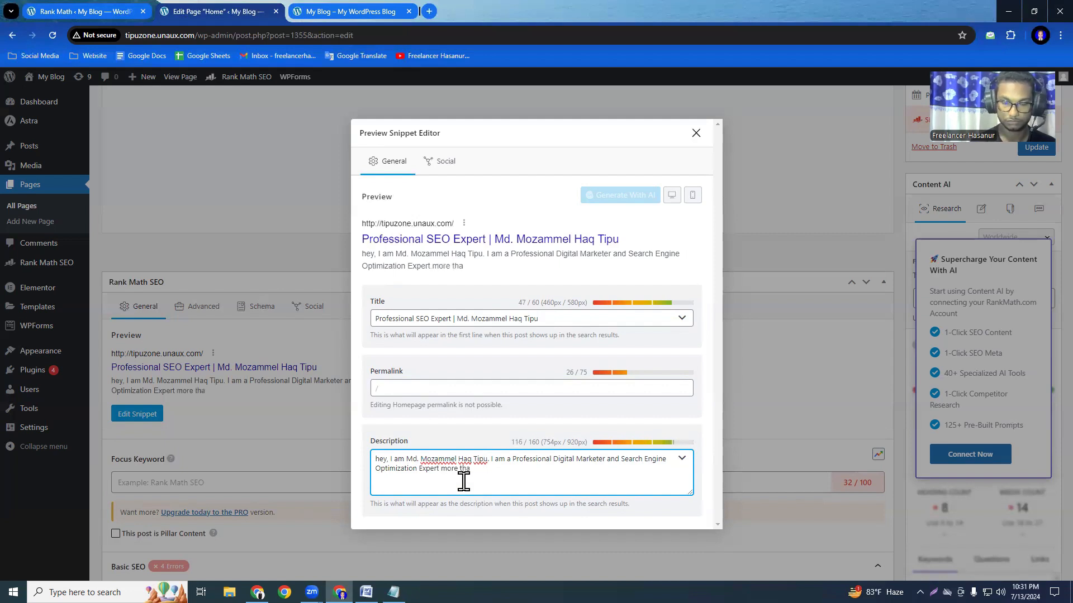
type("n")
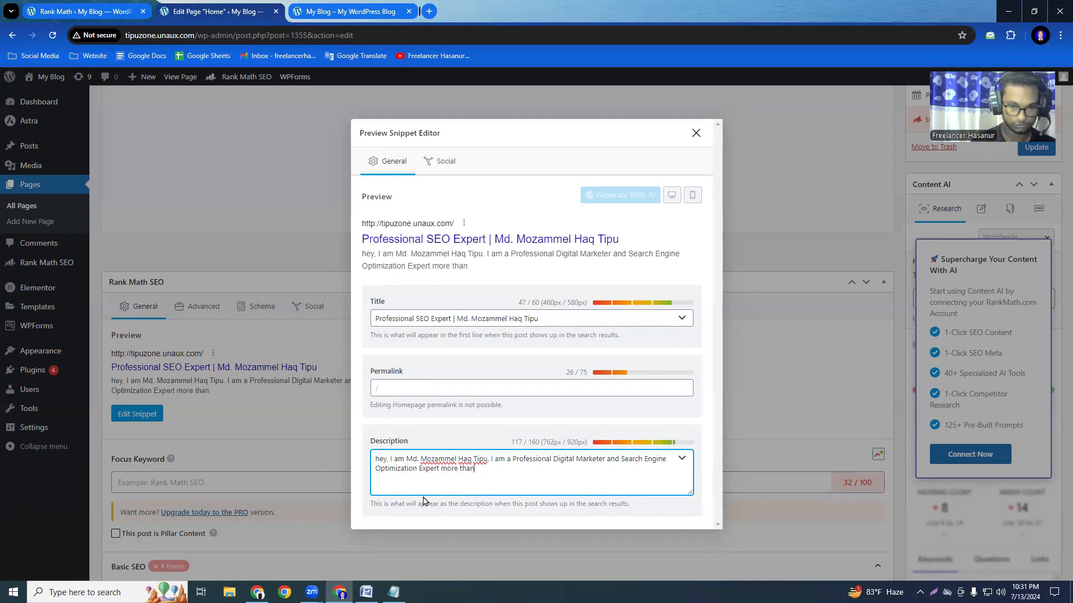
type(" 2")
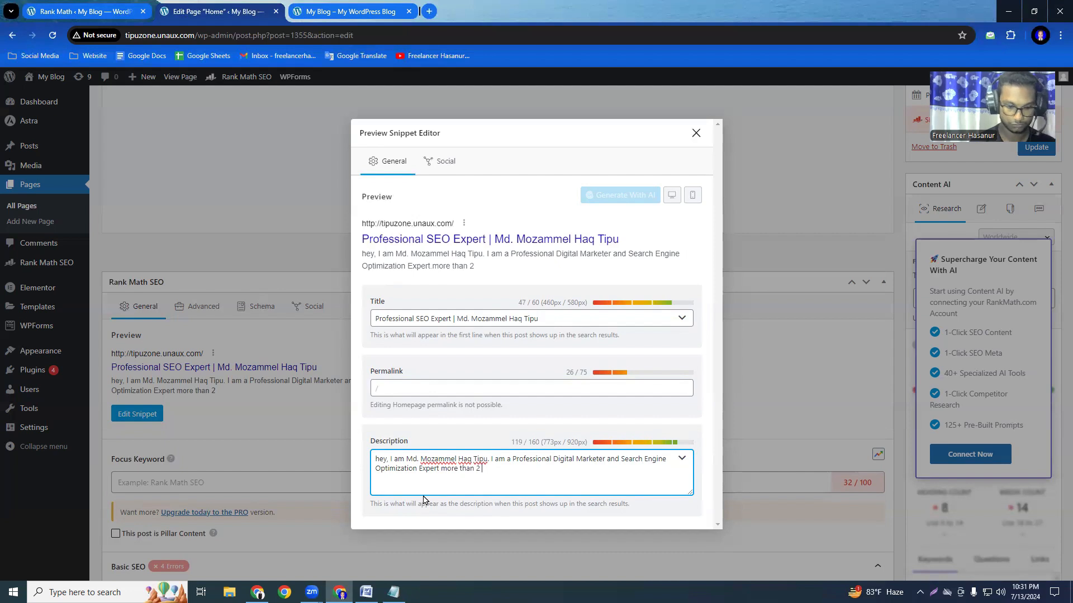
type(" years")
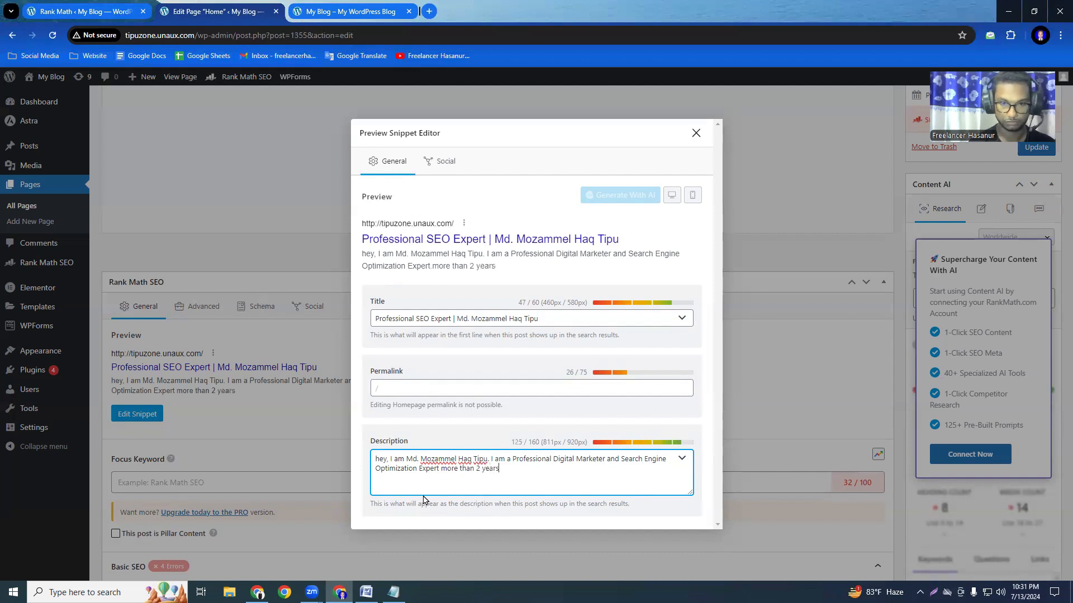
type(" e")
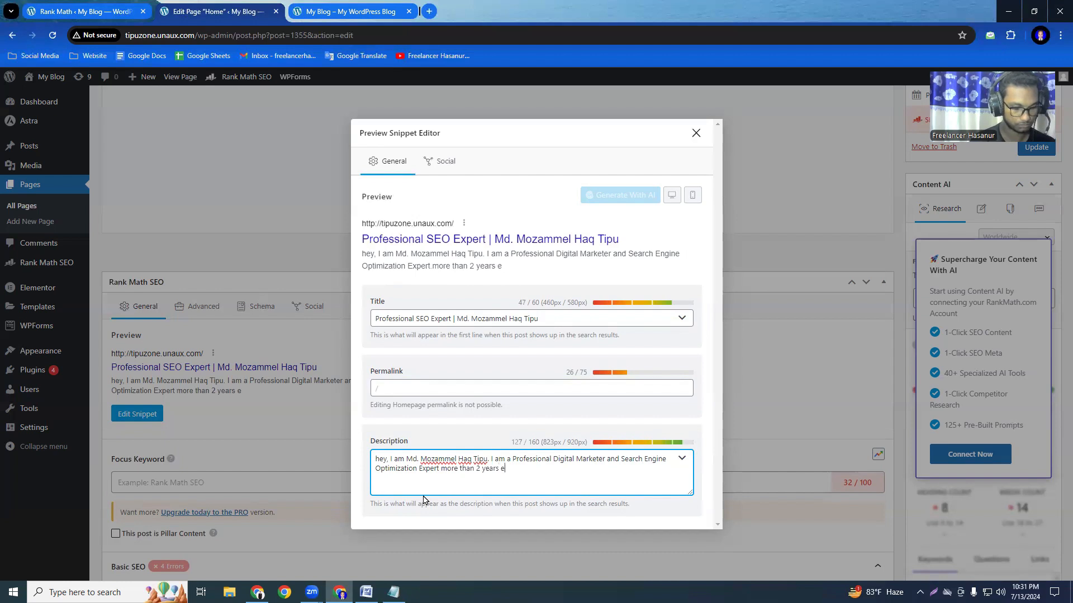
type("dxxperr")
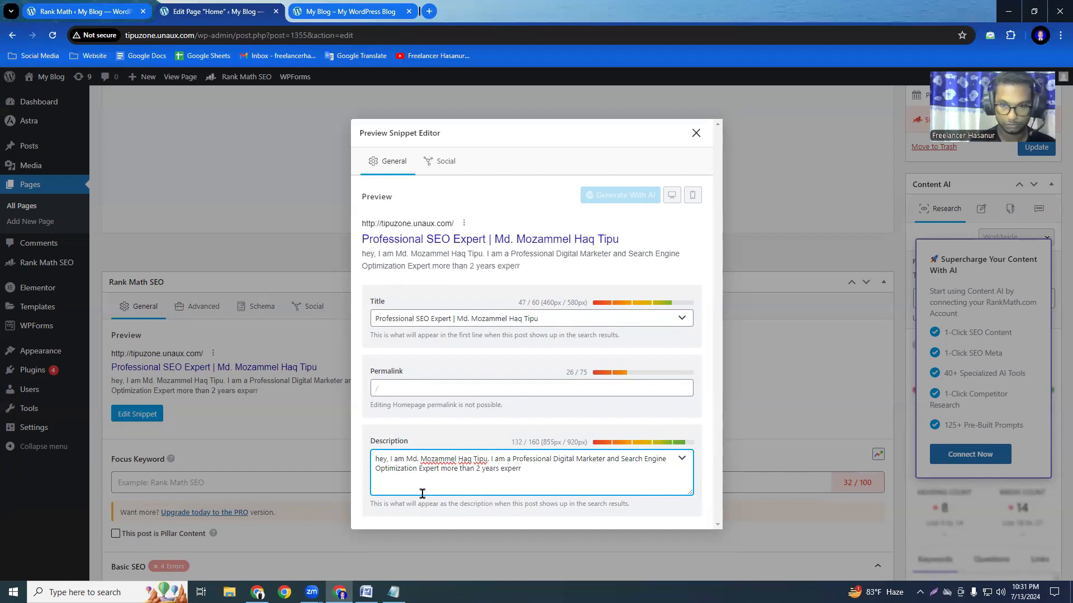
type("i")
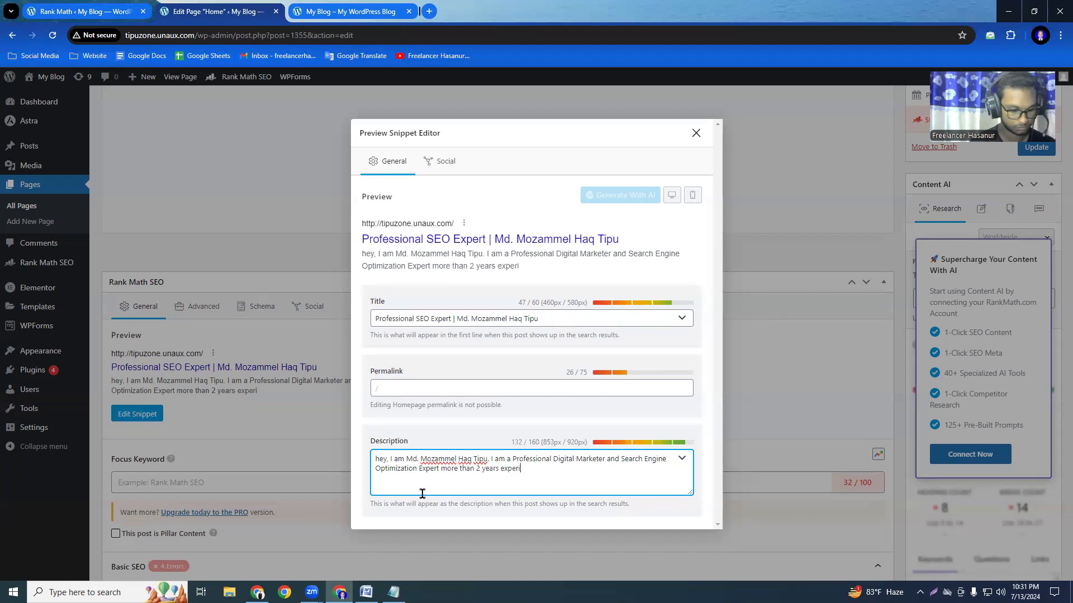
type("ence in t")
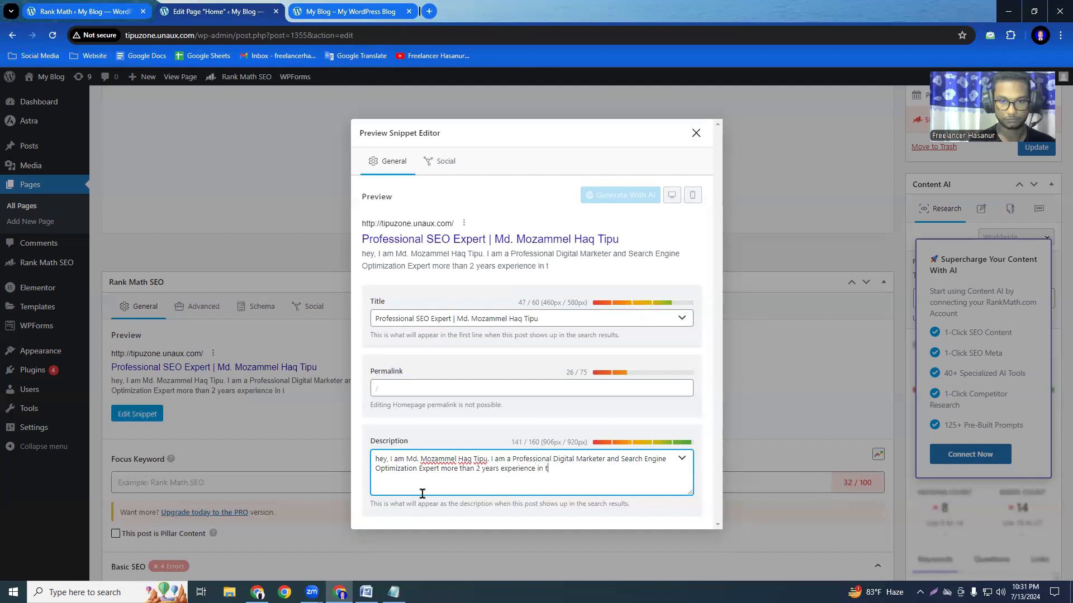
type("his sect")
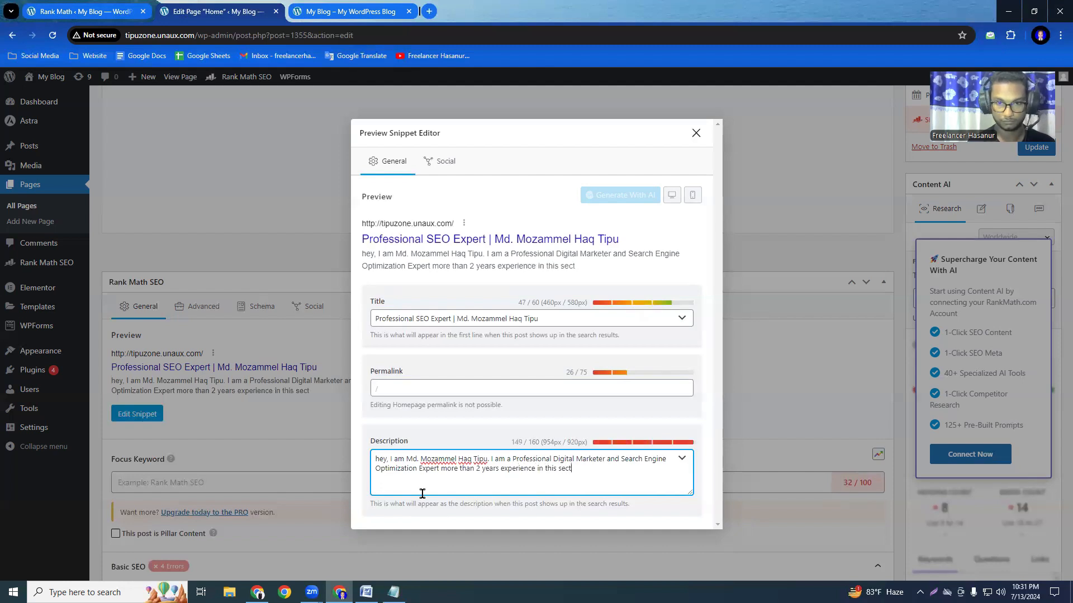
type("or.")
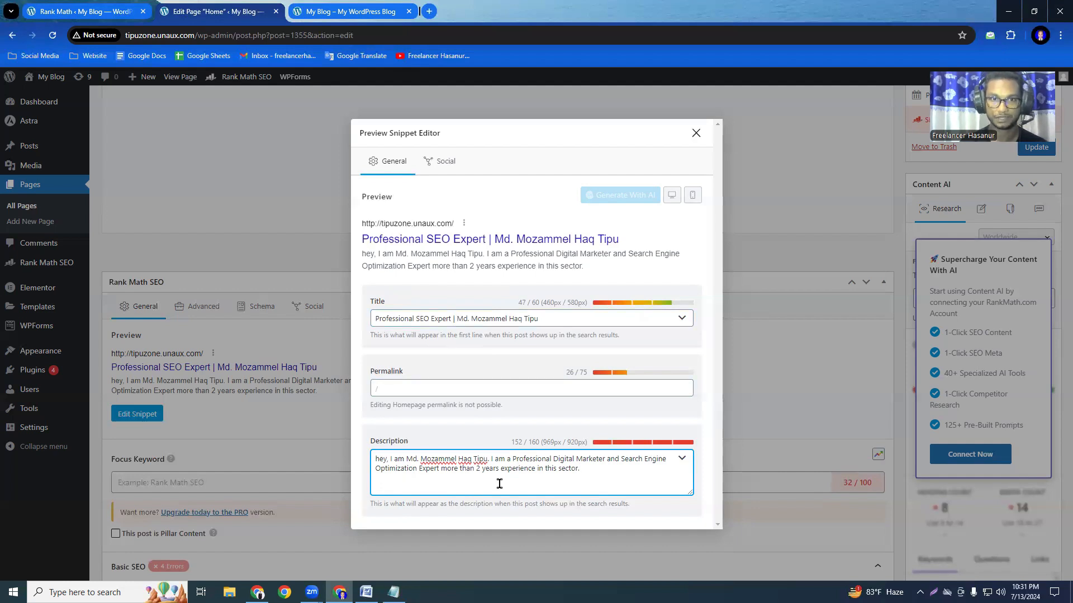
Finish the meta description with "more than 2 years experience in this sector." and close the snippet editor.
left_click(696, 133)
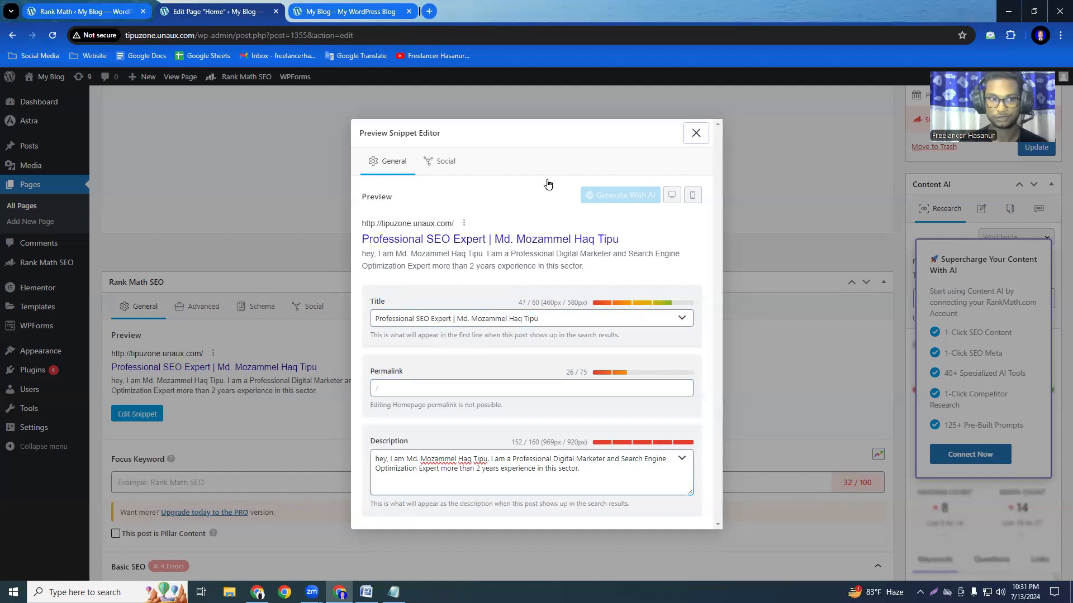
scroll(575, 477, "up", 3)
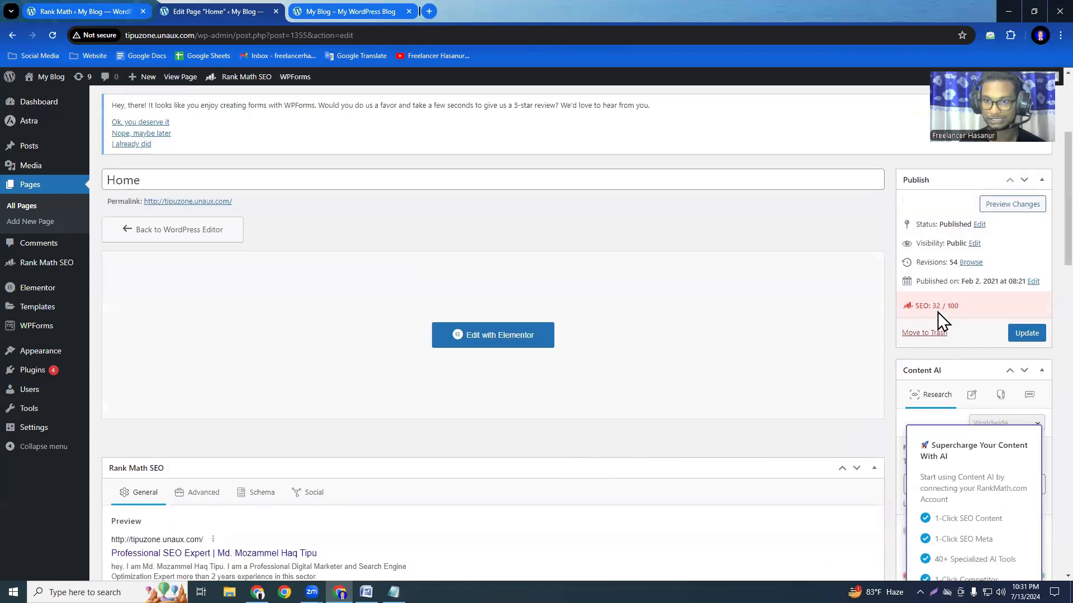
scroll(1039, 238, "down", 7)
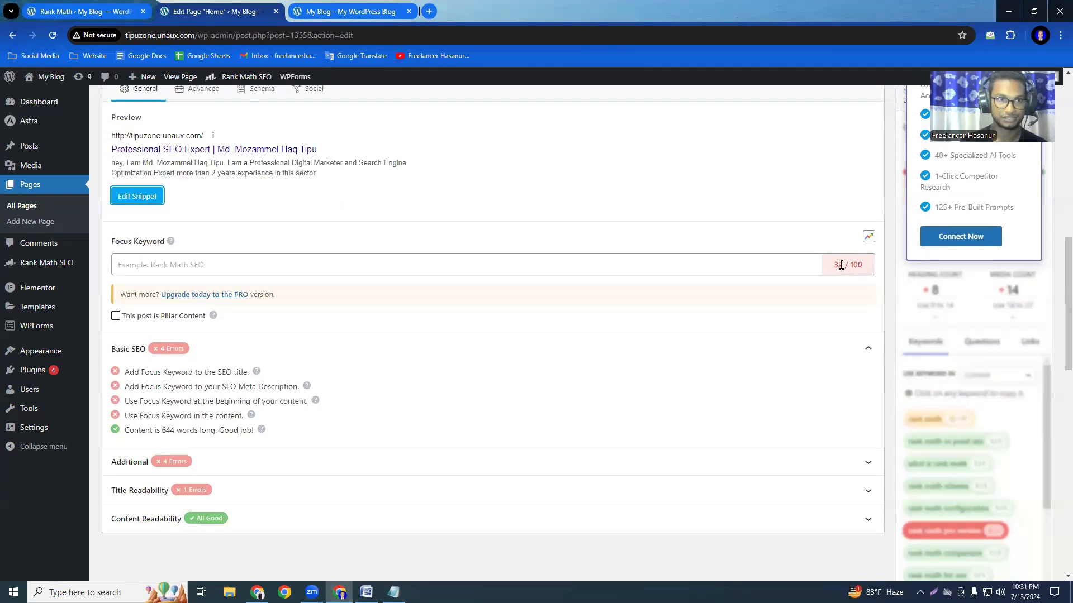
left_click(129, 197)
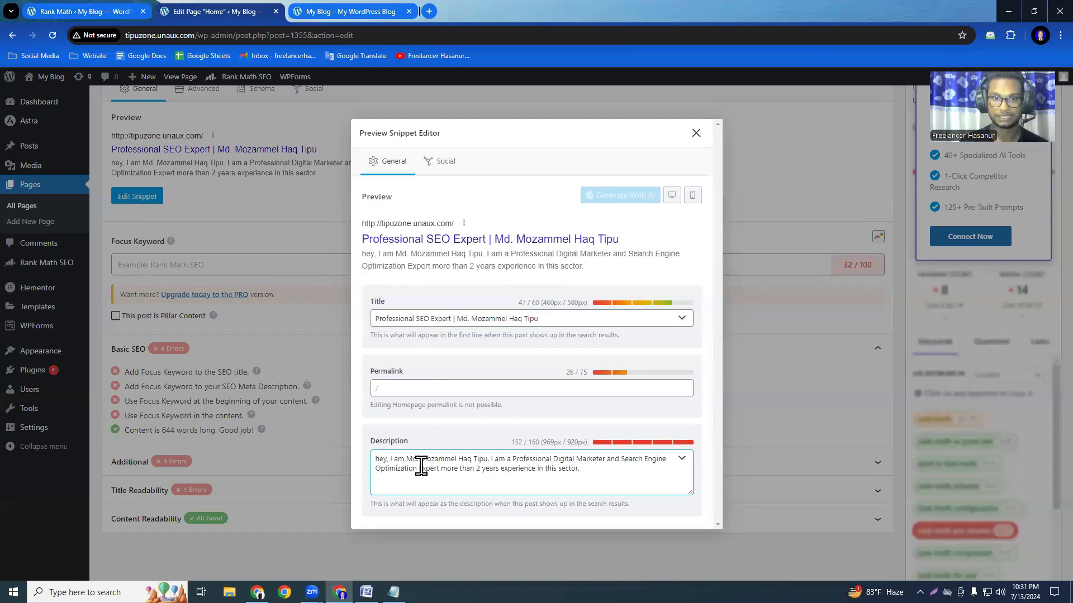
left_click(695, 134)
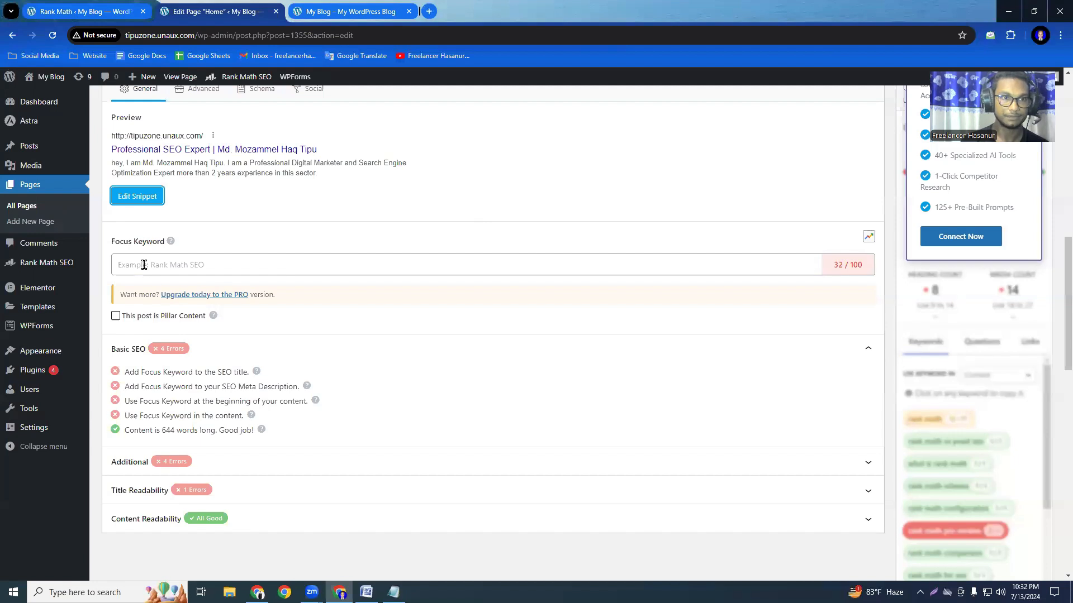
left_click(180, 264)
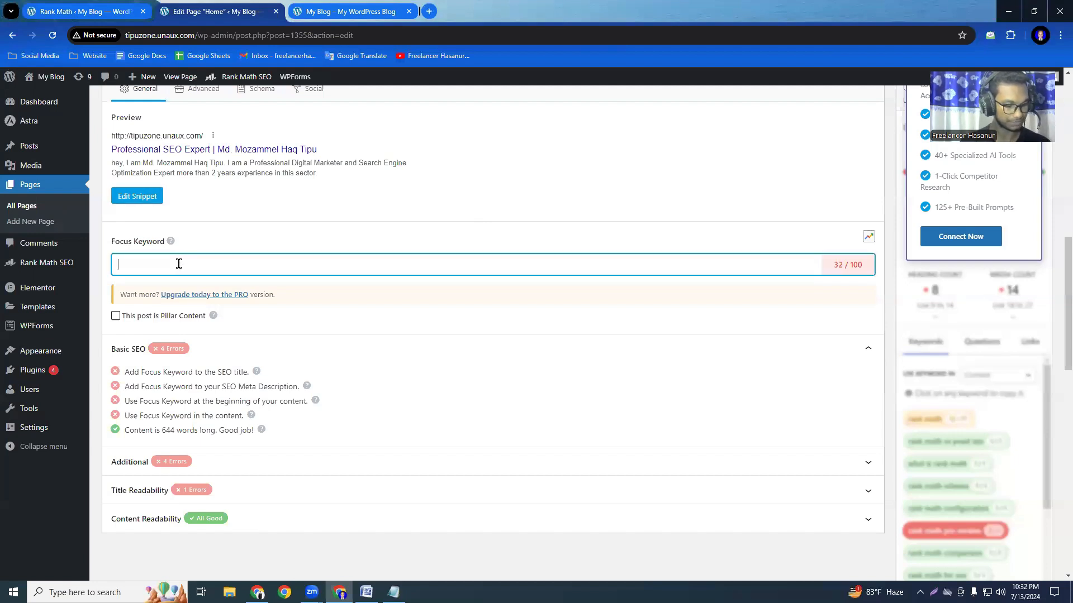
type("Md. Mozammel Haq Tipu")
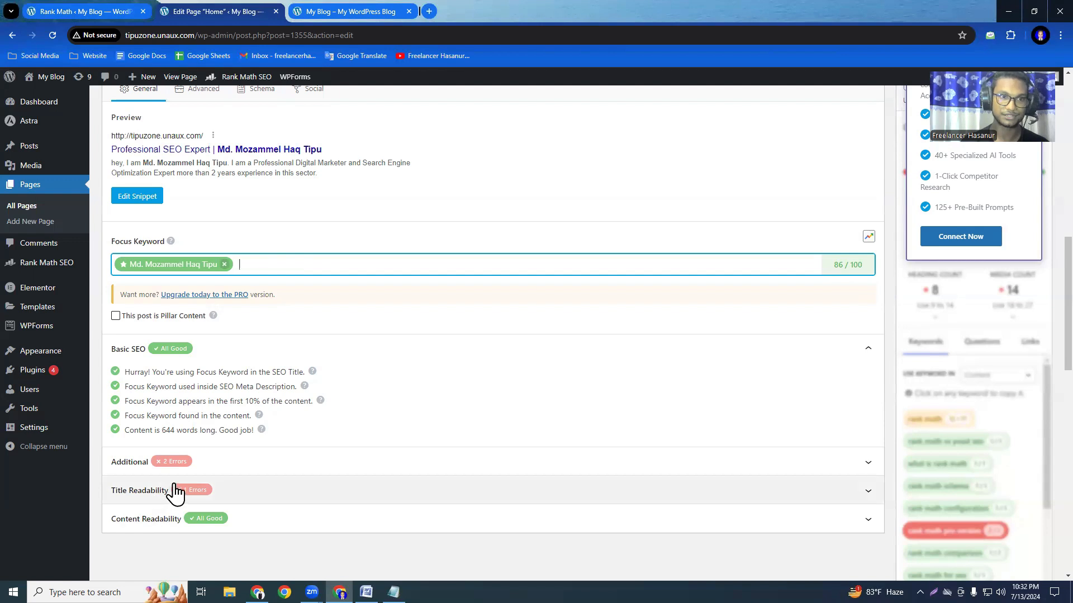
left_click(224, 264)
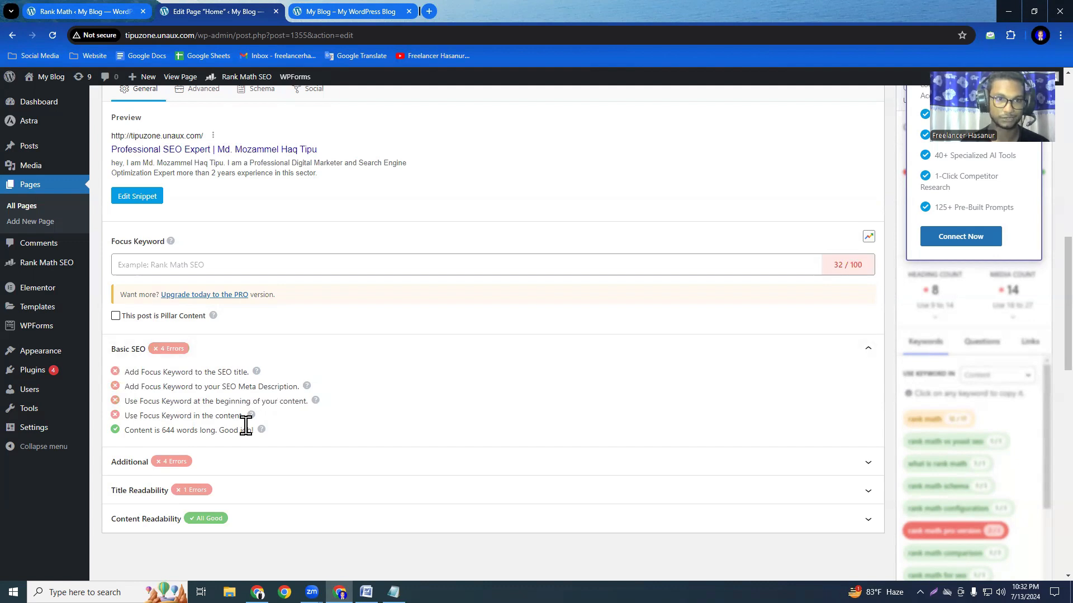
Add the site owner's full name as the Home page's focus keyword.
left_click(154, 265)
type("Md. Mozammel Haq Tipu")
key("Return")
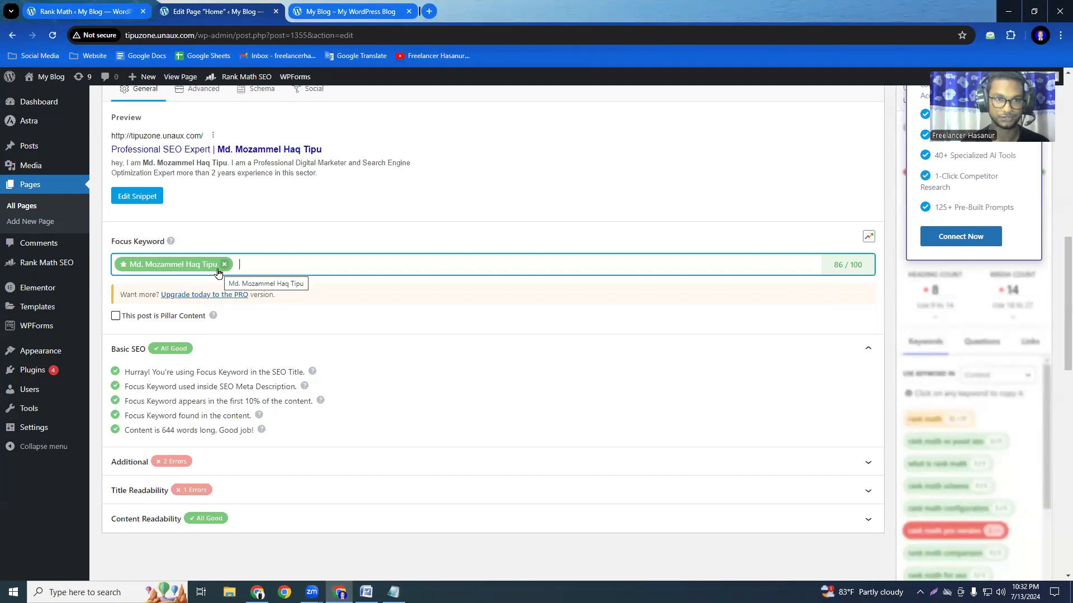
Remove the site owner's name from the Home page's SEO title and meta description, close the snippet editor and check the Basic SEO results.
scroll(256, 412, "up", 3)
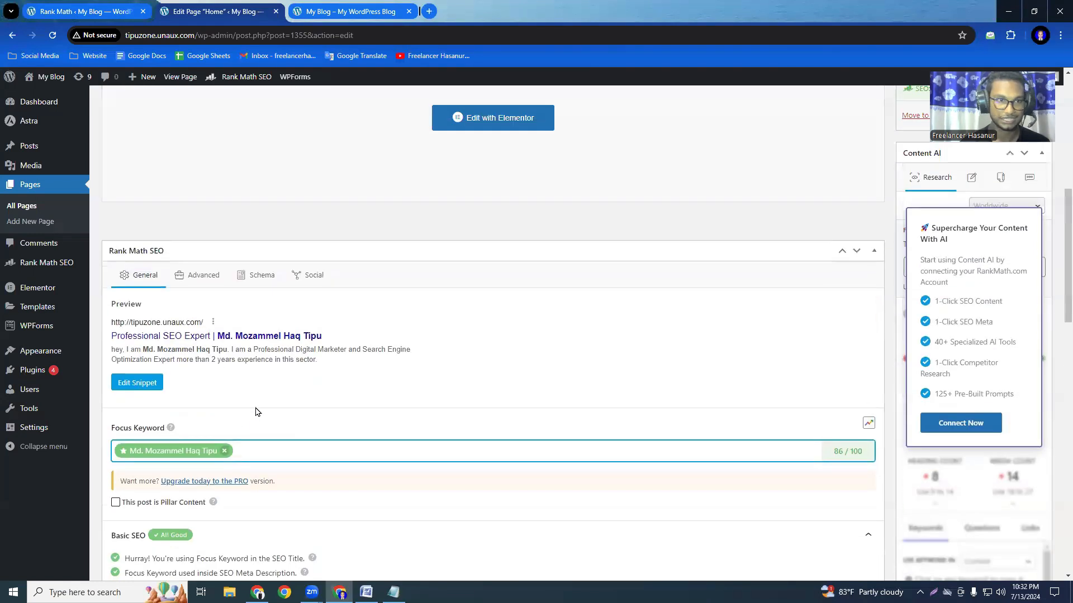
left_click(133, 386)
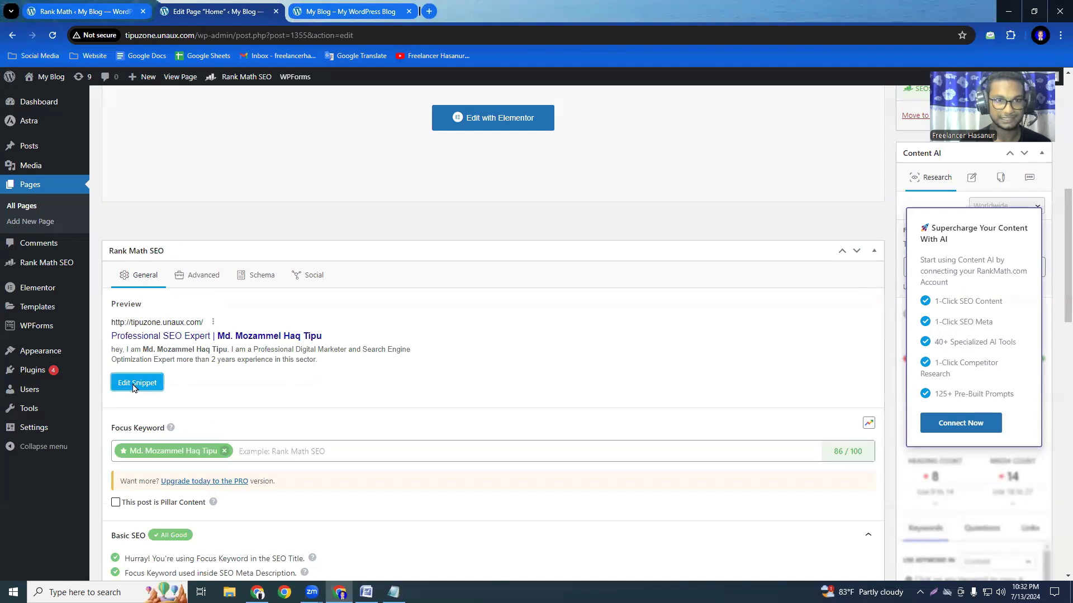
left_click_drag(542, 319, 457, 323)
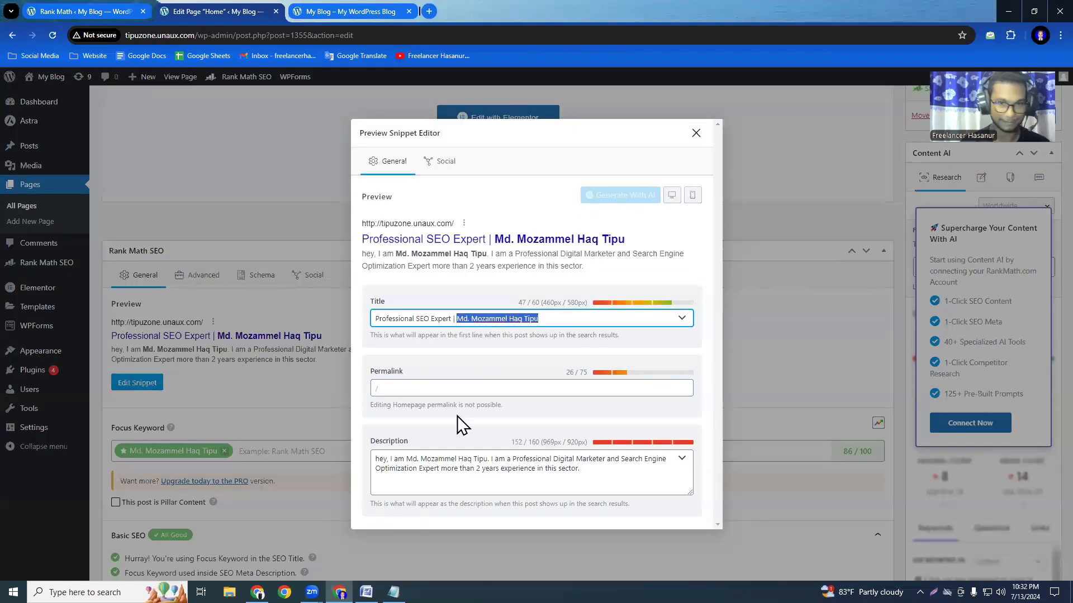
key("BackSpace")
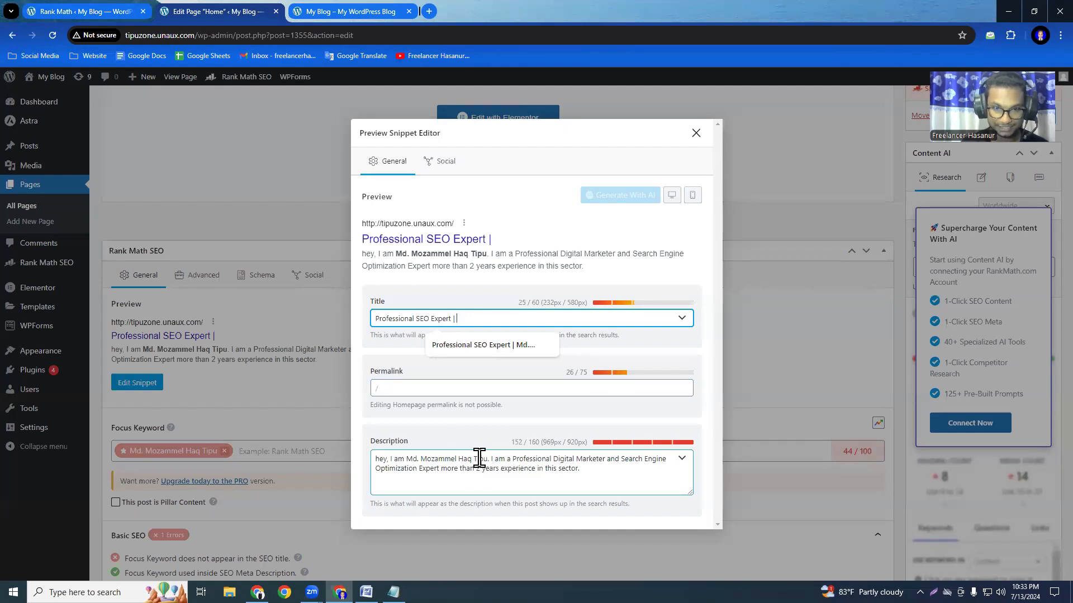
left_click_drag(490, 459, 408, 458)
key("ctrl+c")
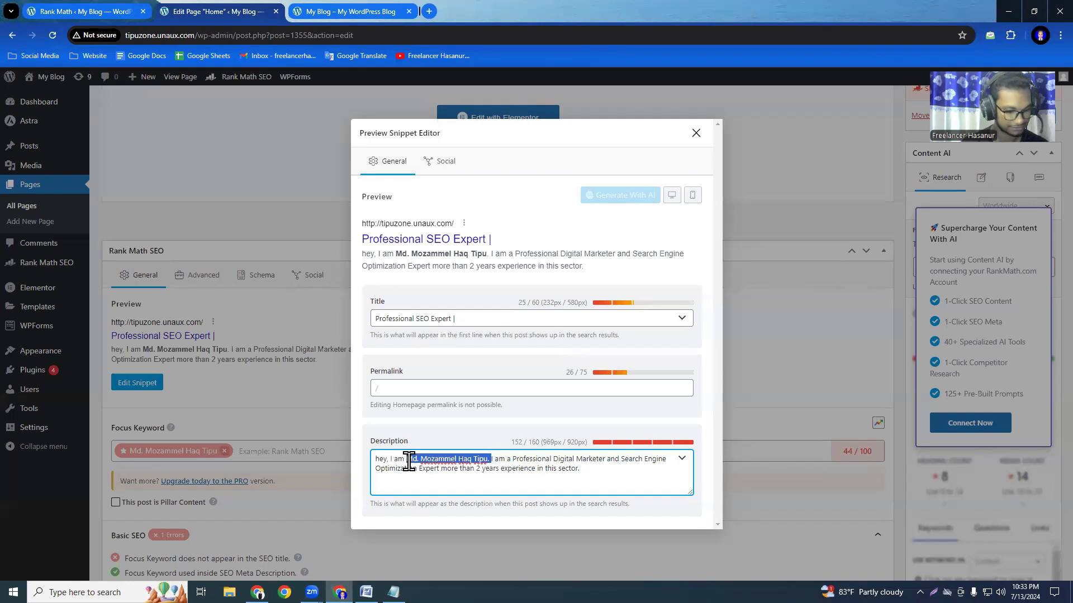
key("BackSpace")
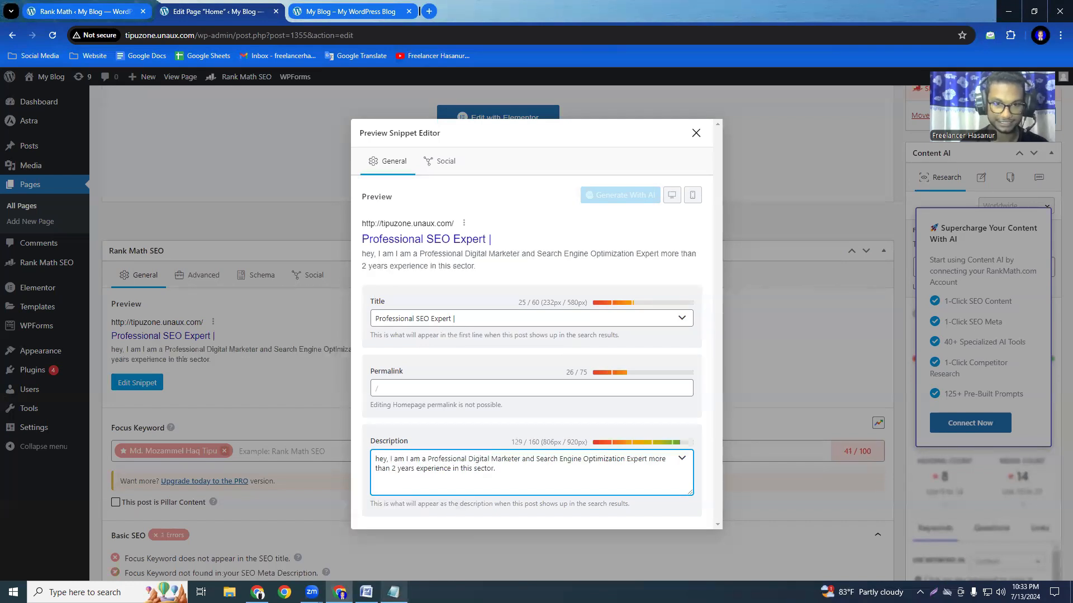
left_click(695, 133)
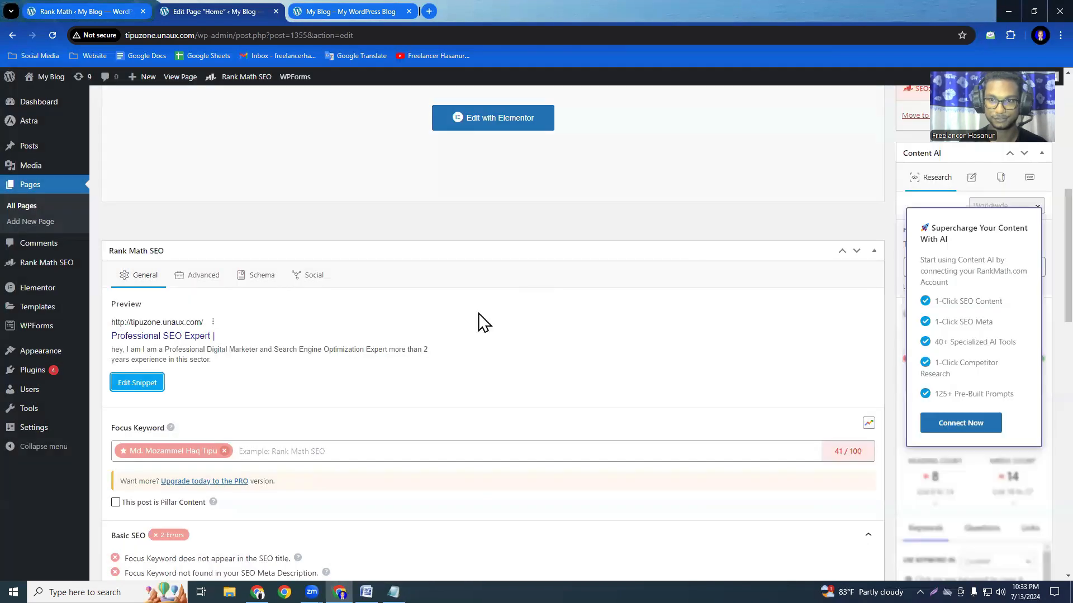
scroll(527, 448, "down", 3)
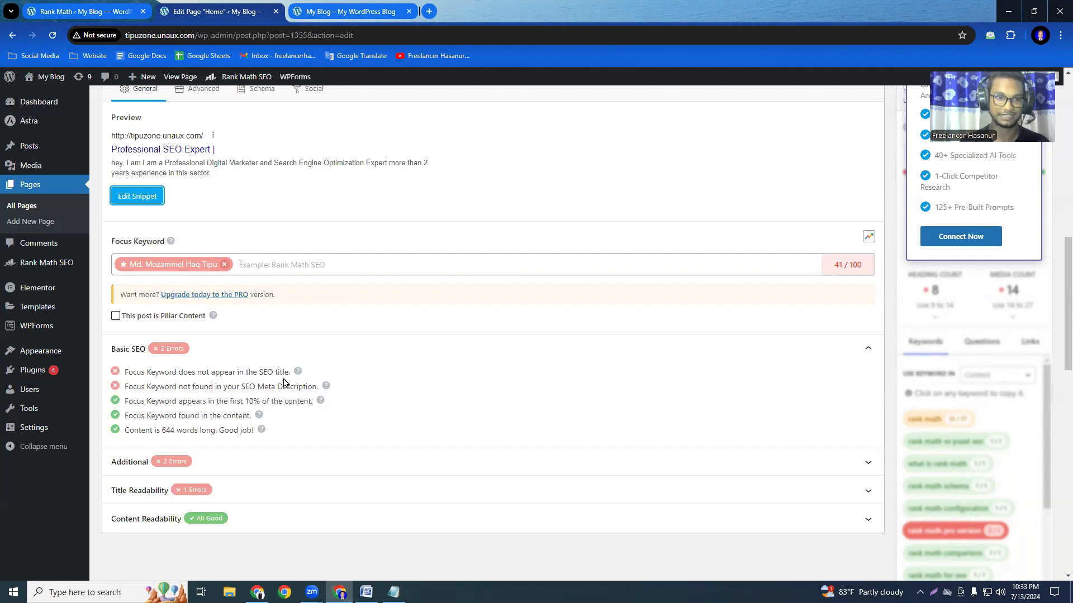
Restore the site owner's full name after "Professional SEO Expert |" in the SEO title and after "hey, I am" in the meta description.
left_click(136, 202)
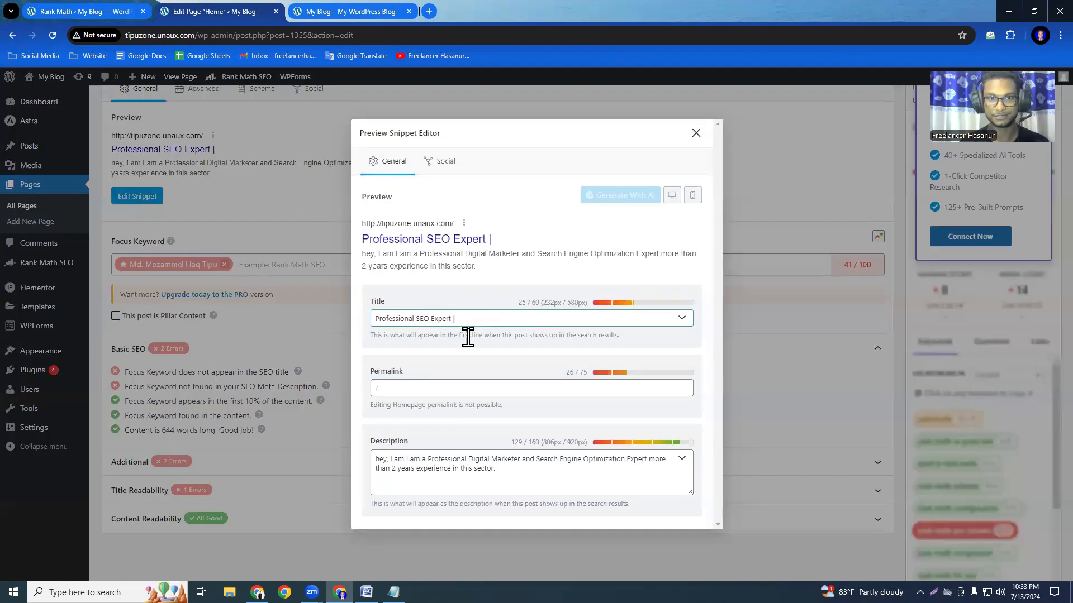
left_click(696, 133)
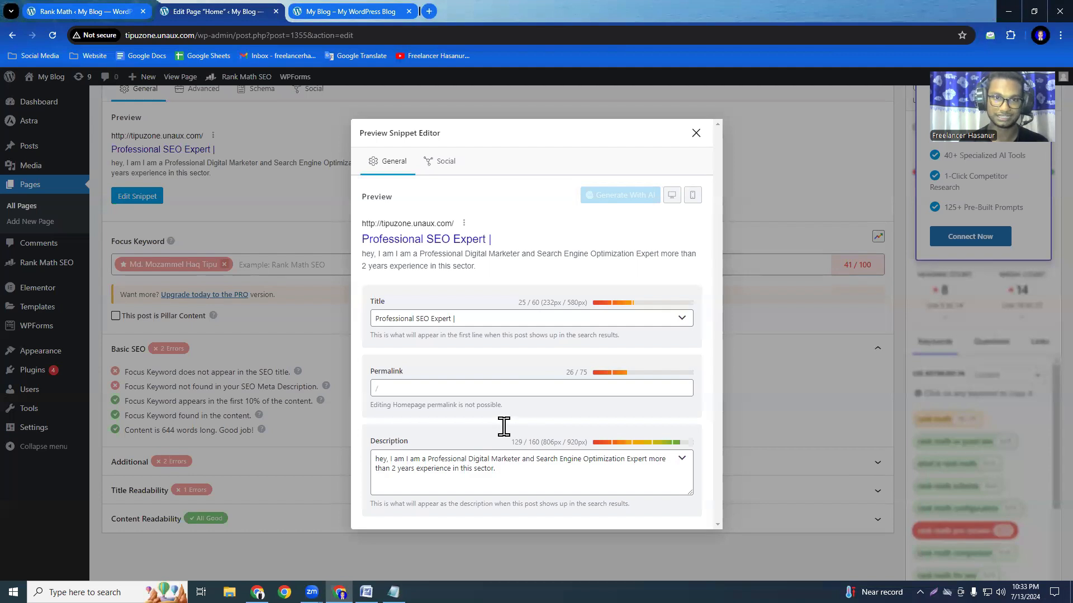
left_click(483, 320)
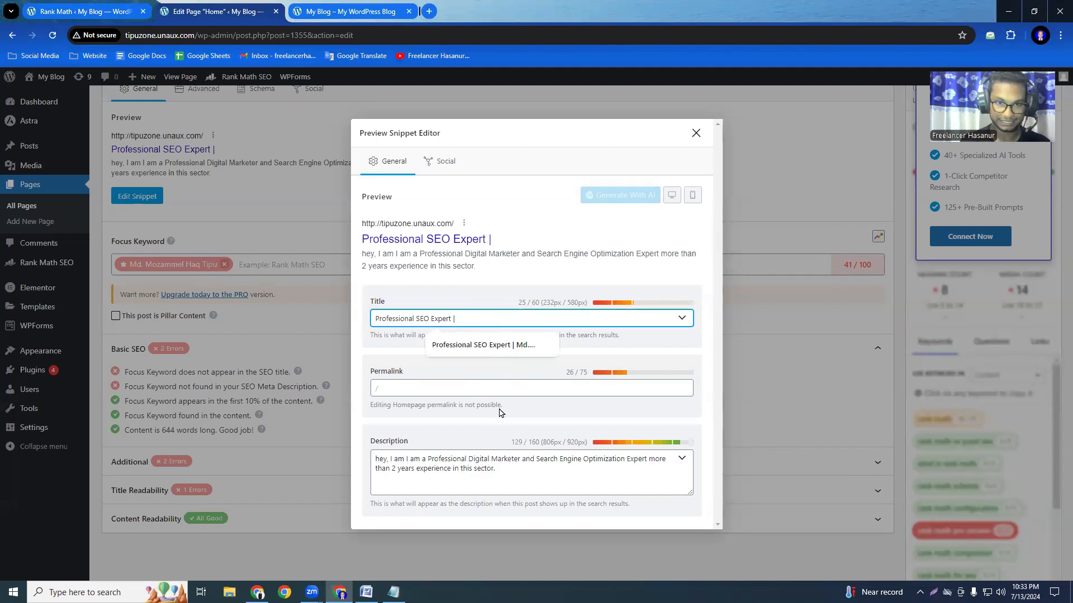
key("ctrl+v")
left_click(404, 458)
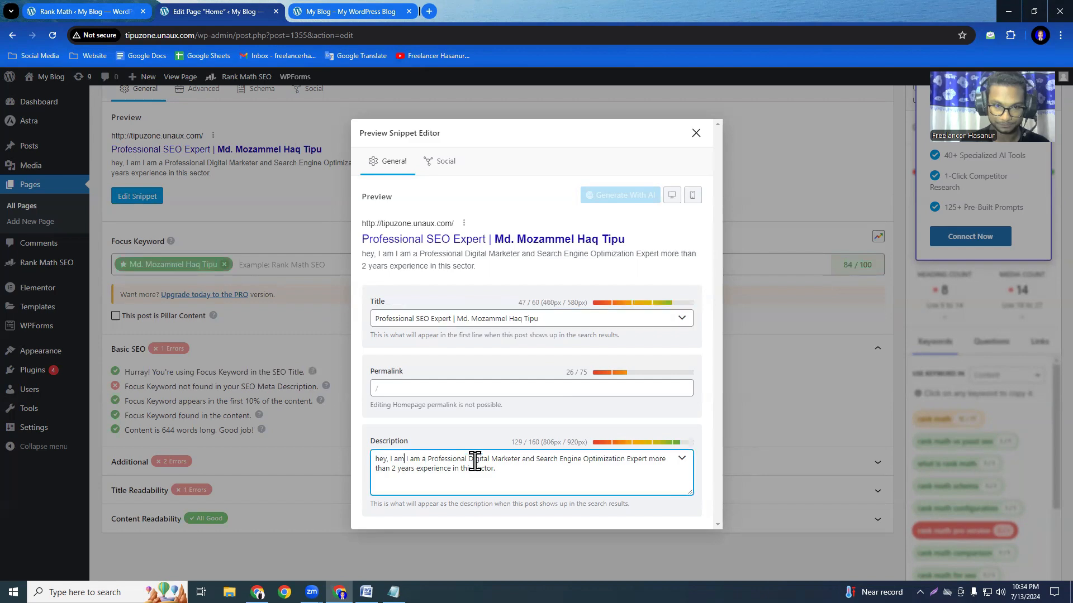
key("ctrl+v")
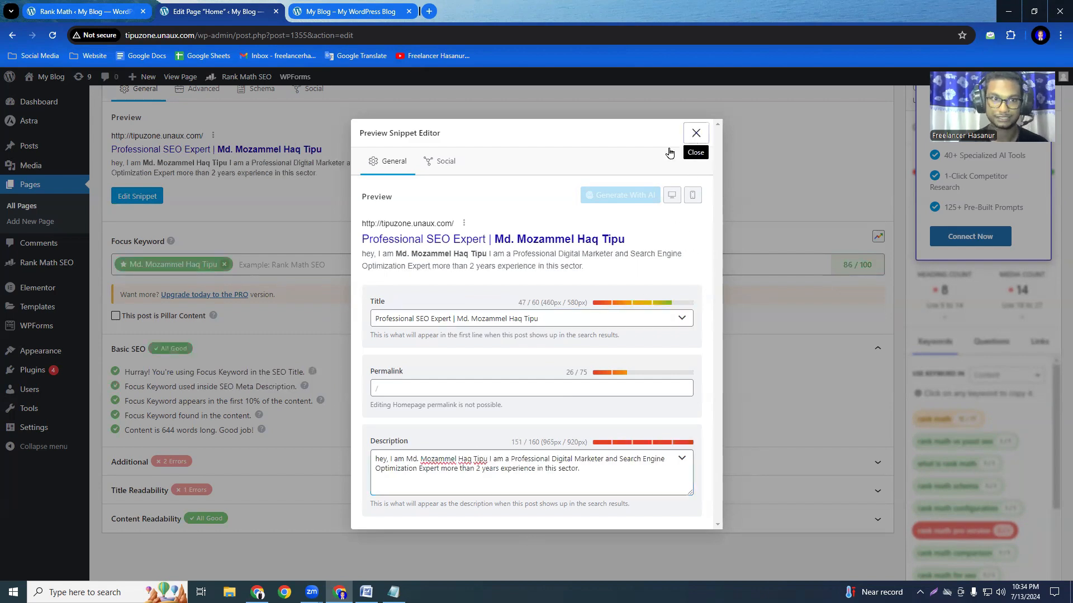
left_click(695, 133)
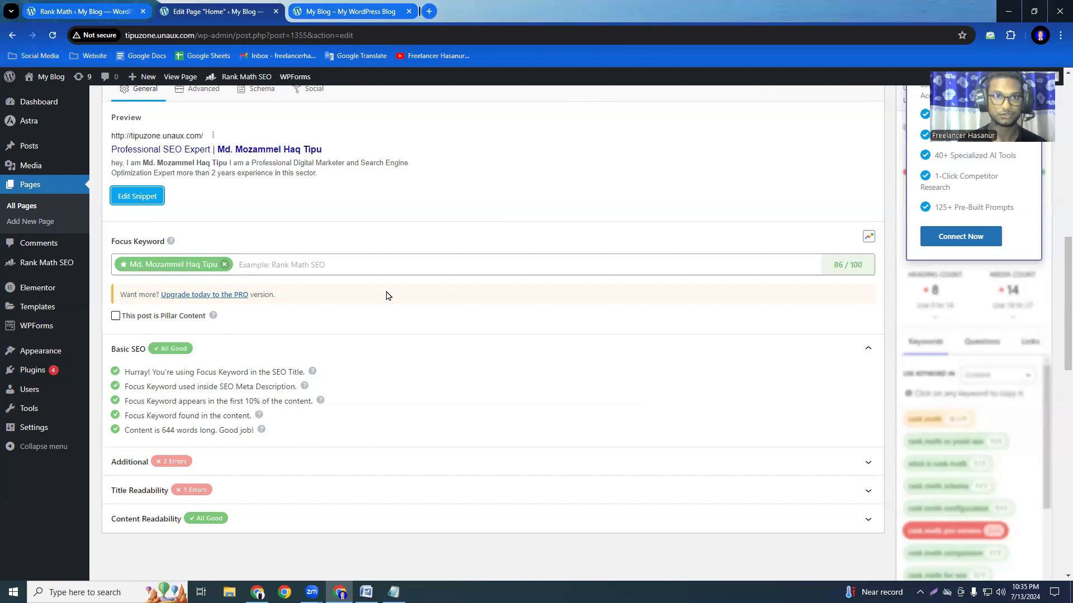
Review the live home page's main heading, About Me section and services section for use of the focus keyword.
left_click(348, 21)
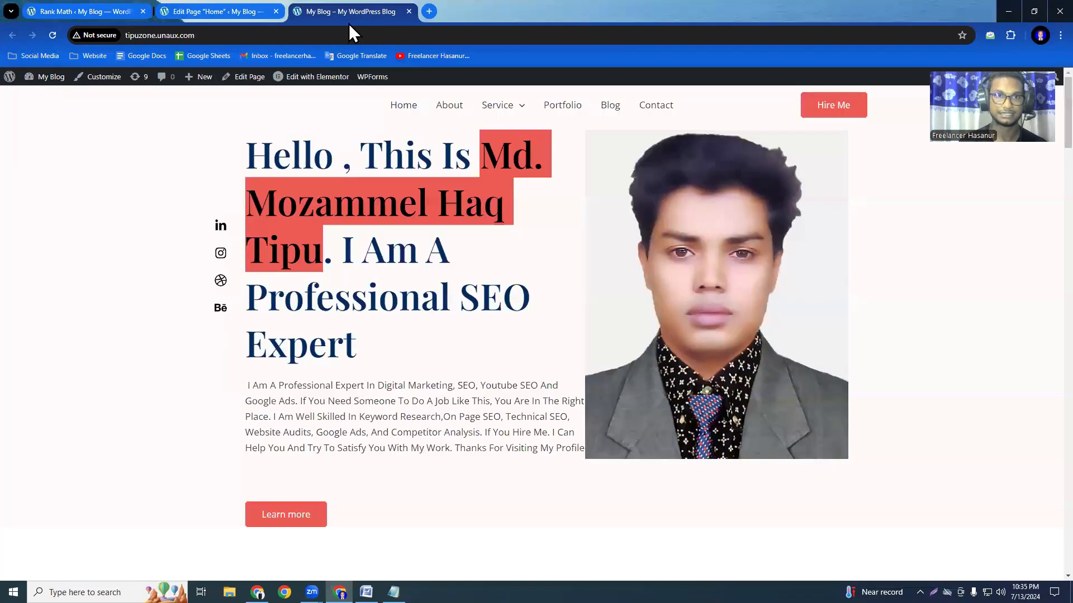
scroll(441, 362, "down", 5)
scroll(430, 360, "up", 5)
scroll(411, 300, "down", 20)
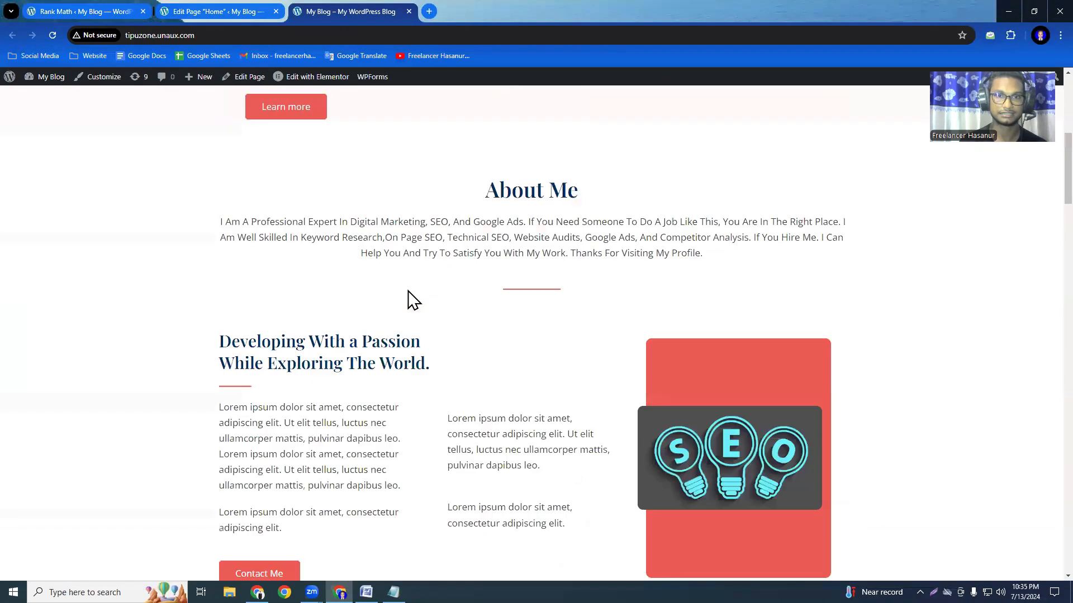
scroll(414, 307, "up", 20)
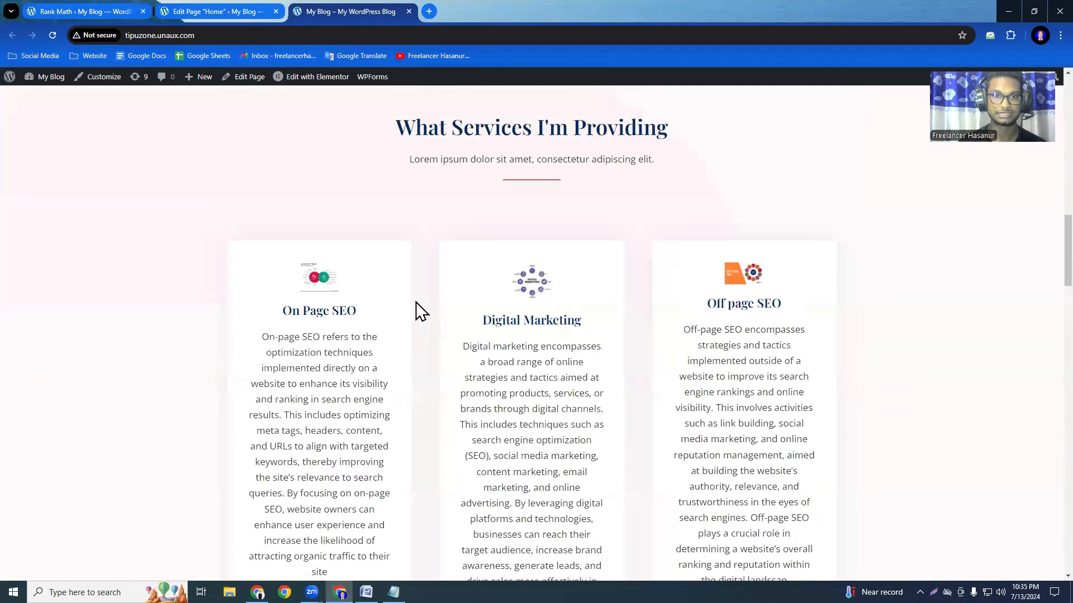
left_click_drag(278, 203, 389, 419)
left_click(394, 420)
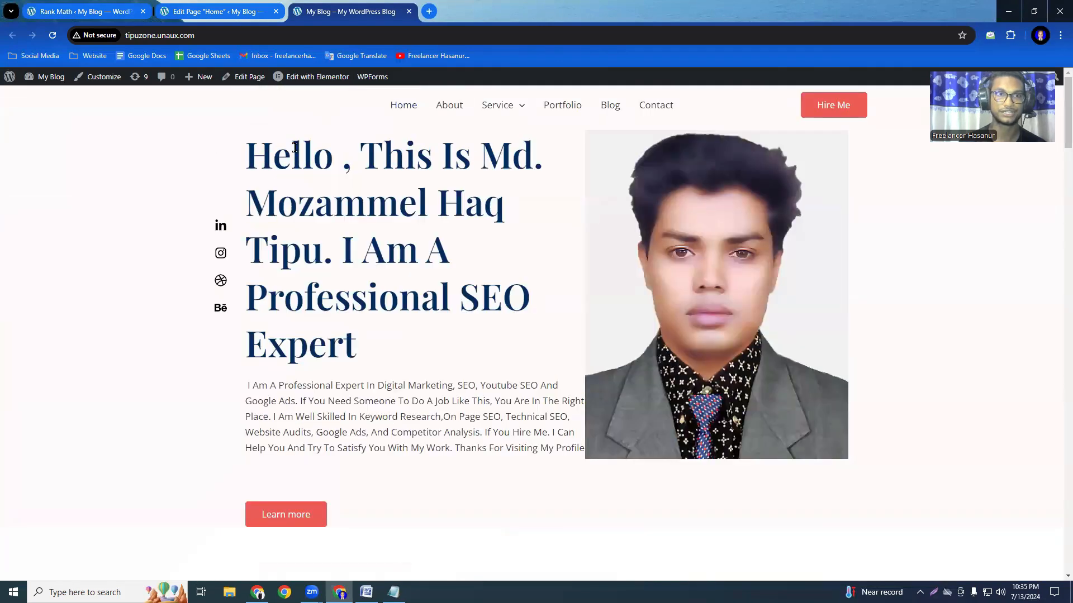
Return to the Home page's edit screen, collapse the Basic SEO checks and expand the Additional checks.
left_click(235, 11)
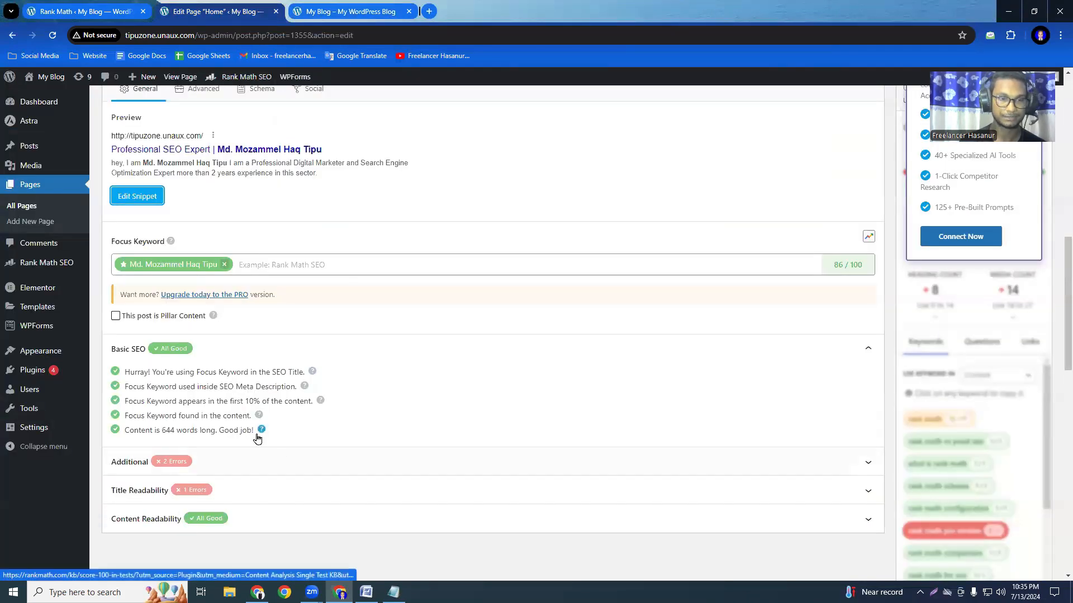
scroll(430, 407, "down", 3)
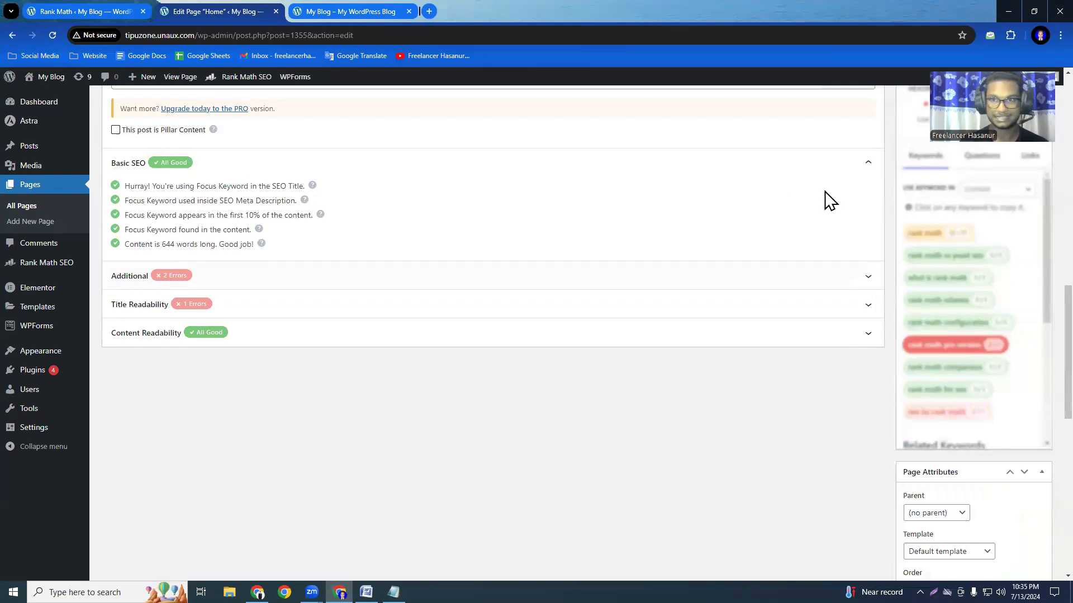
left_click(869, 167)
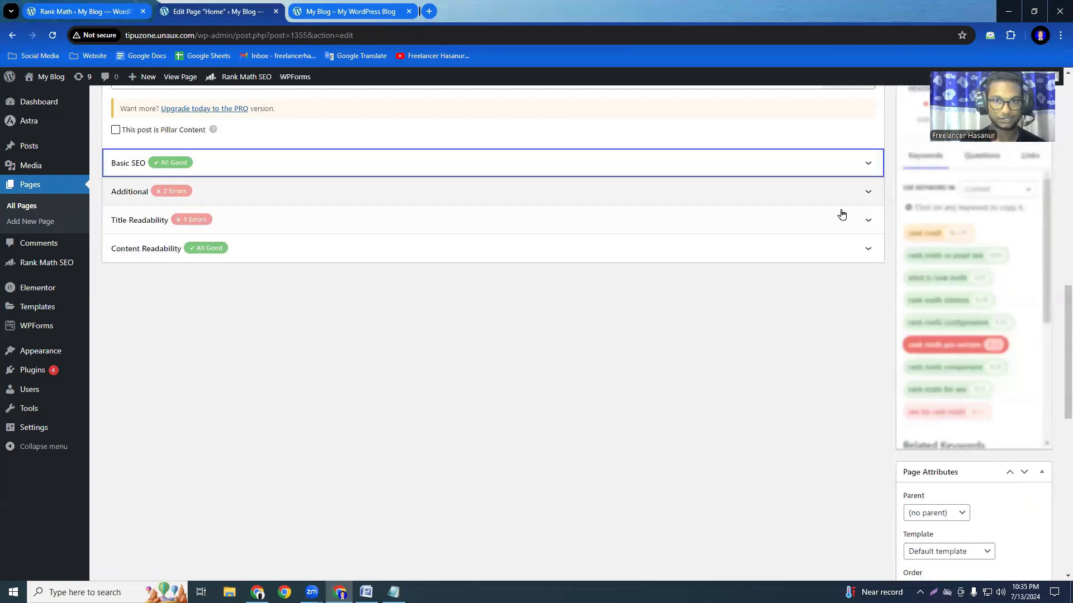
left_click(871, 194)
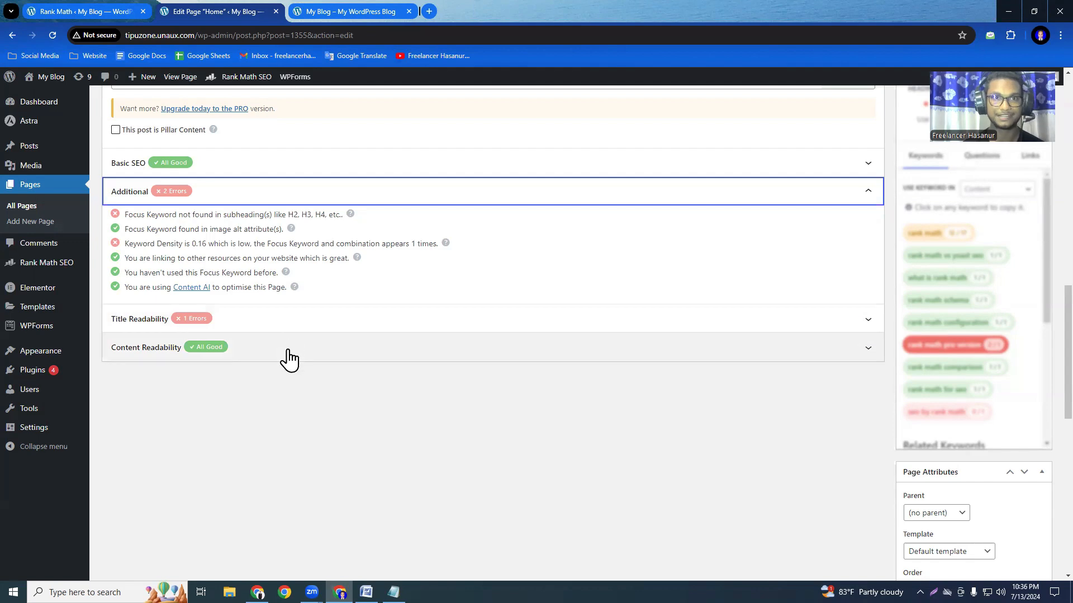
Switch to the live home page and open it for editing with Elementor.
left_click(345, 16)
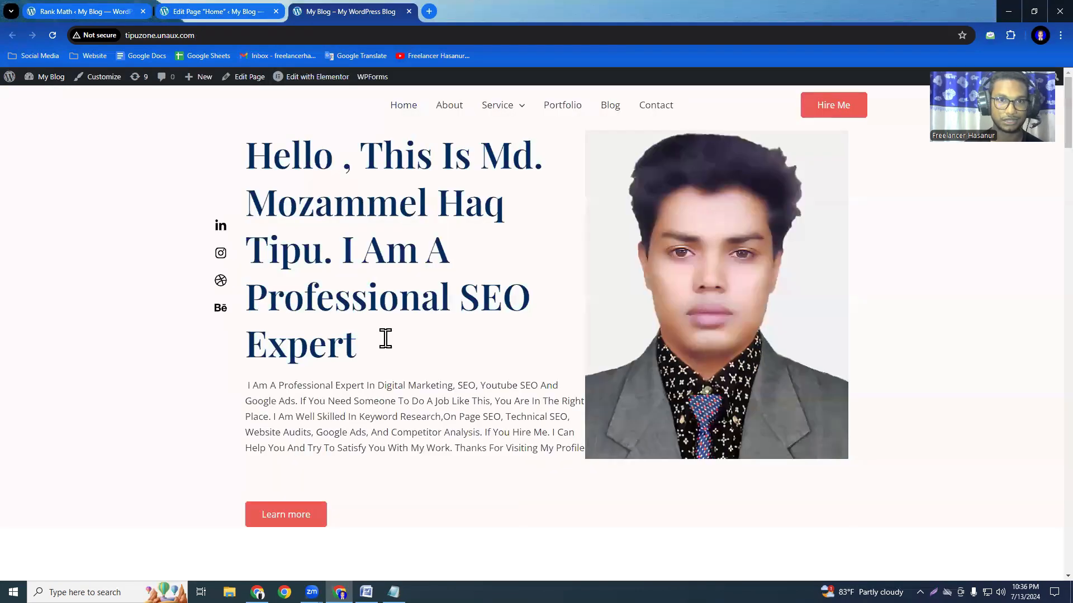
scroll(406, 350, "down", 8)
scroll(407, 344, "up", 8)
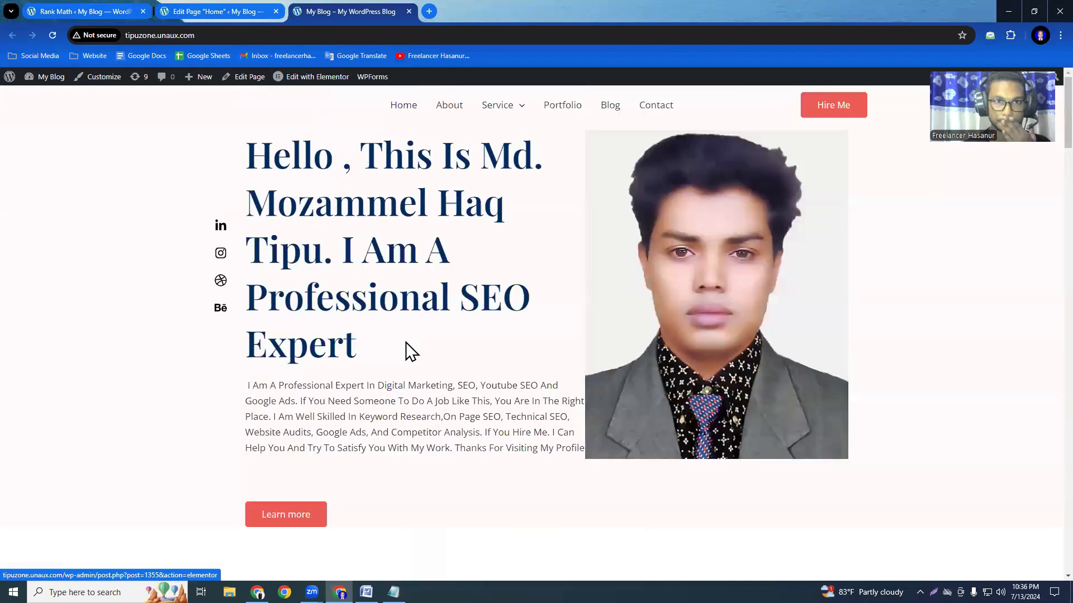
left_click(316, 84)
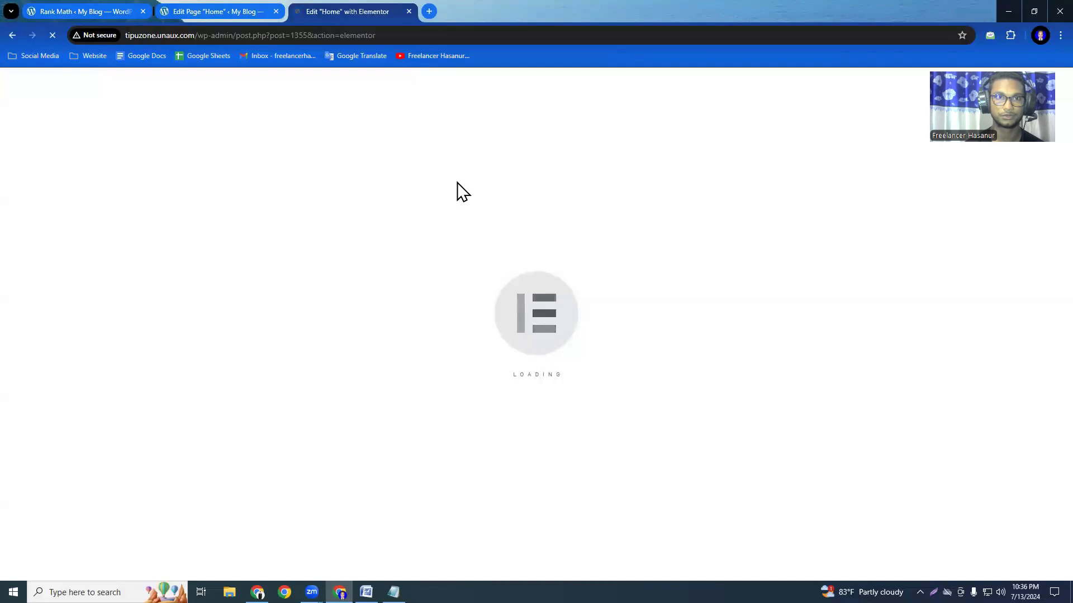
mouse_move(311, 592)
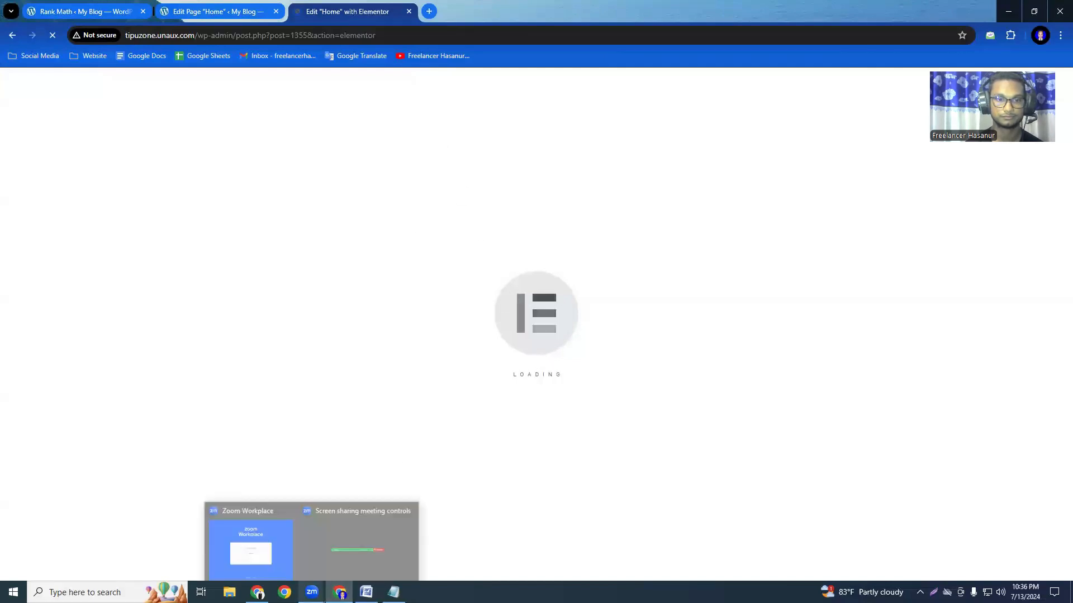
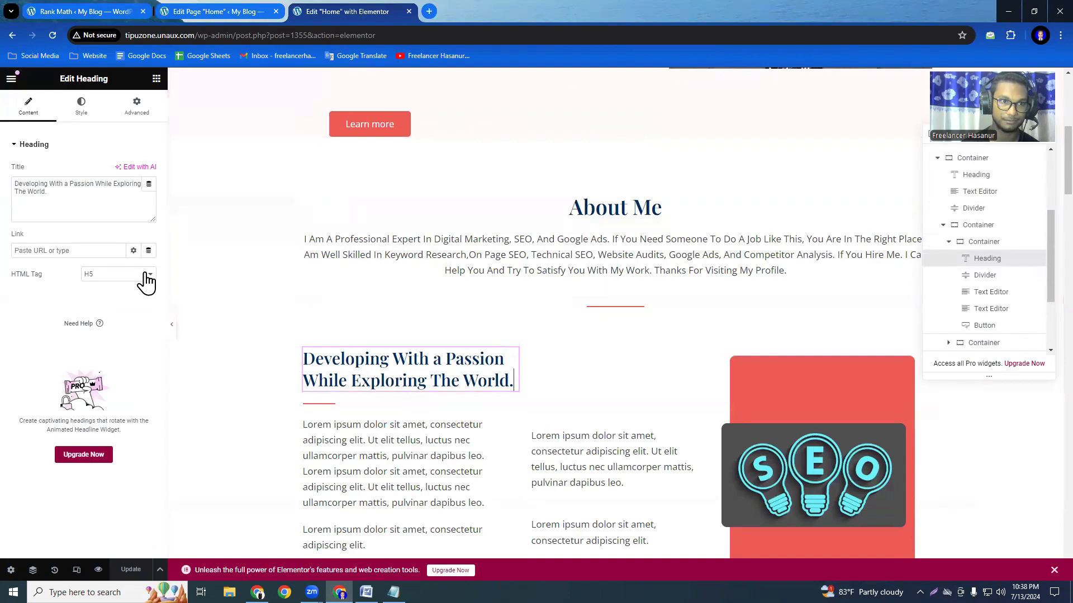
Set the HTML tag of the "Developing With a Passion While Exploring The World." heading to H3 and "What Services I'm Providing" to H2.
left_click(143, 276)
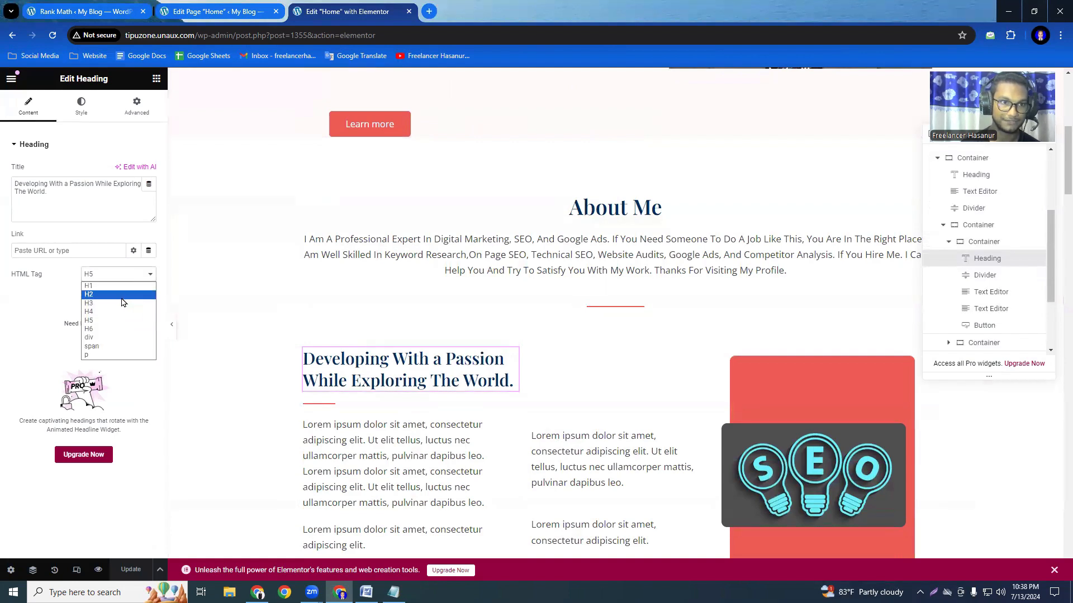
left_click(117, 304)
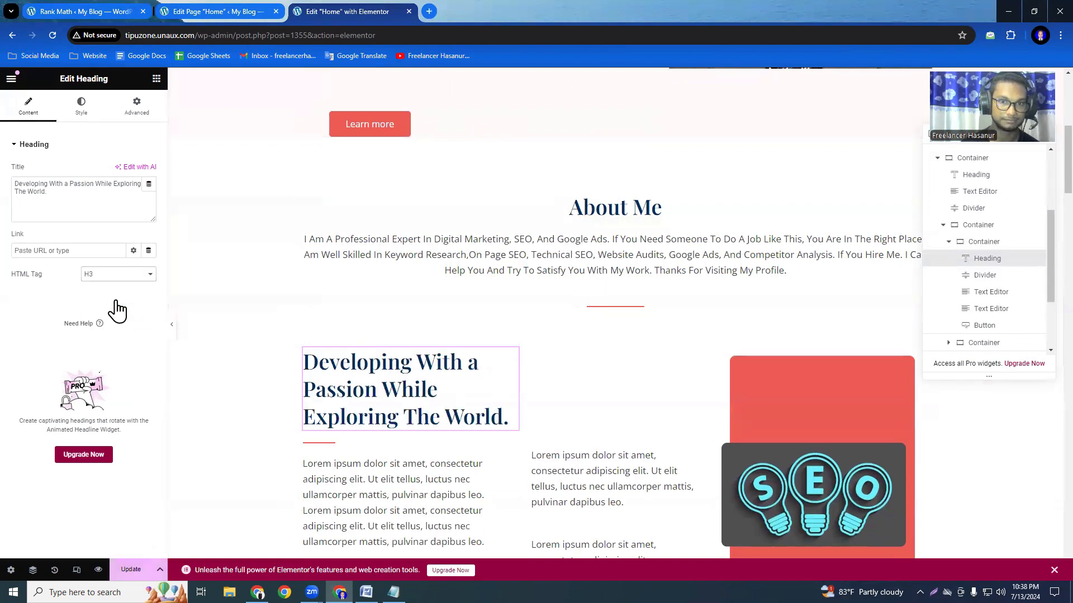
scroll(488, 386, "down", 10)
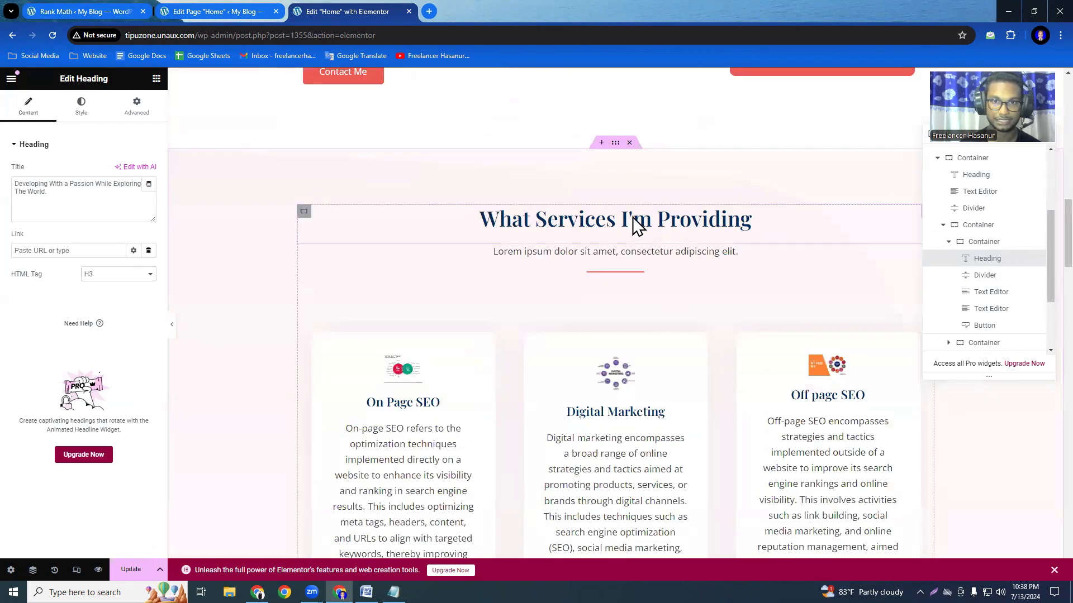
left_click(637, 226)
left_click(131, 273)
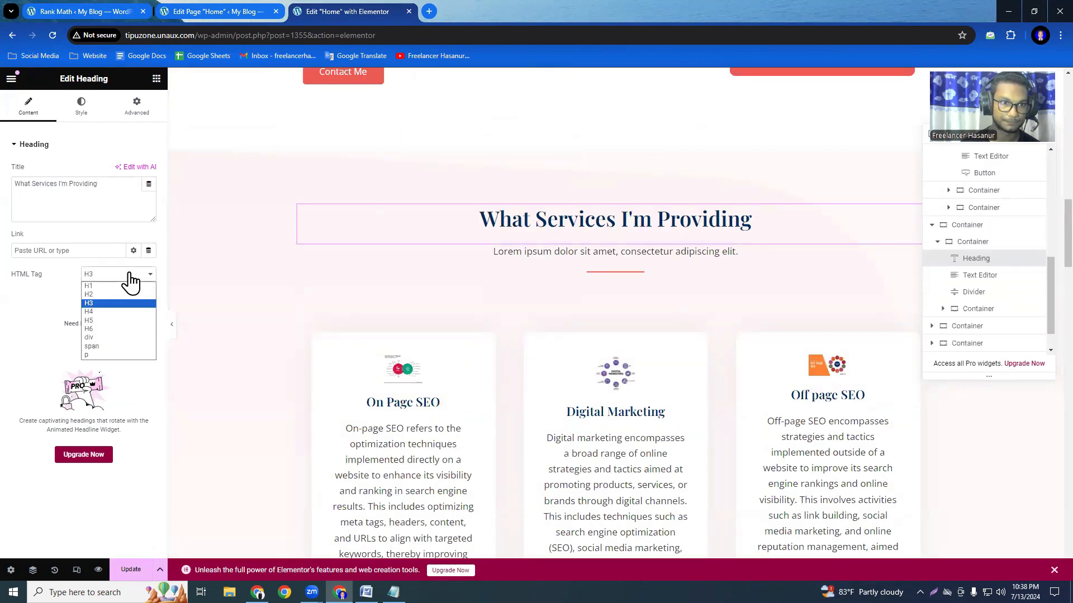
left_click(111, 294)
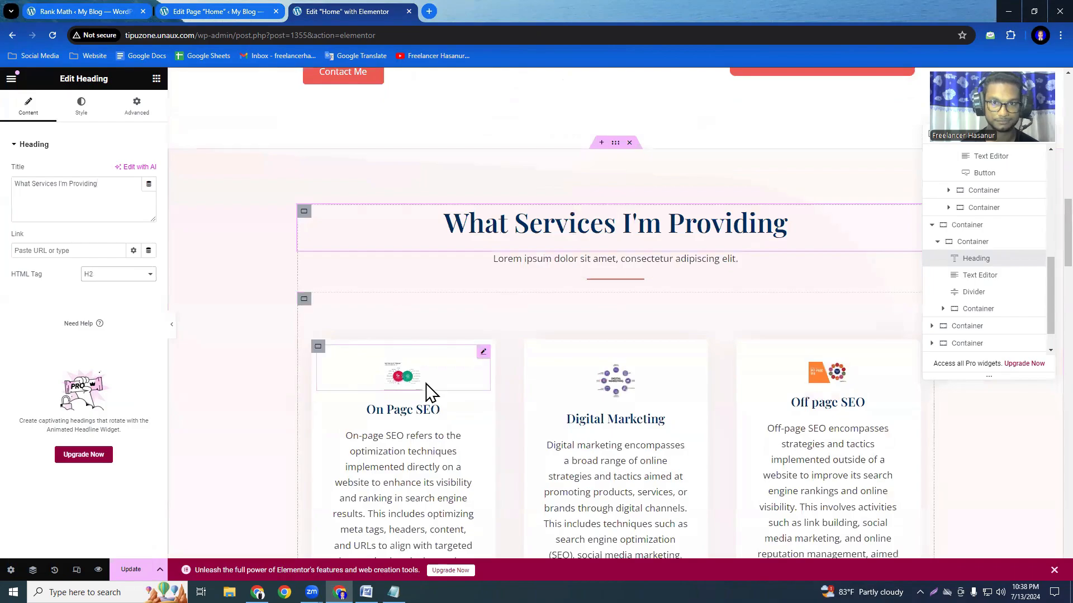
Check the HTML tag of the Work Experience heading, look over the remaining sections, and save the page.
scroll(469, 385, "down", 15)
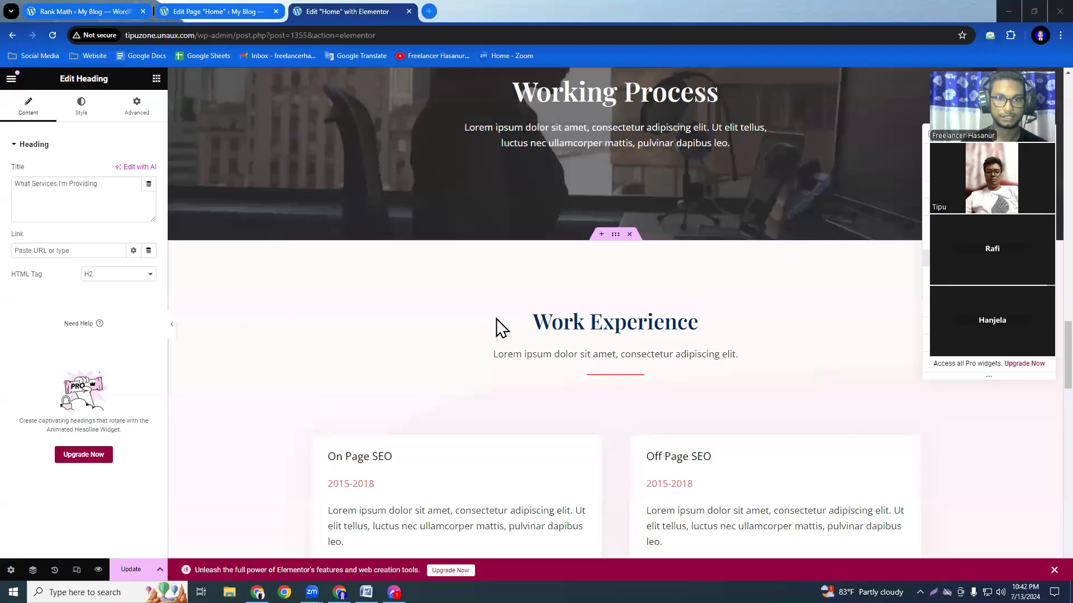
left_click(347, 326)
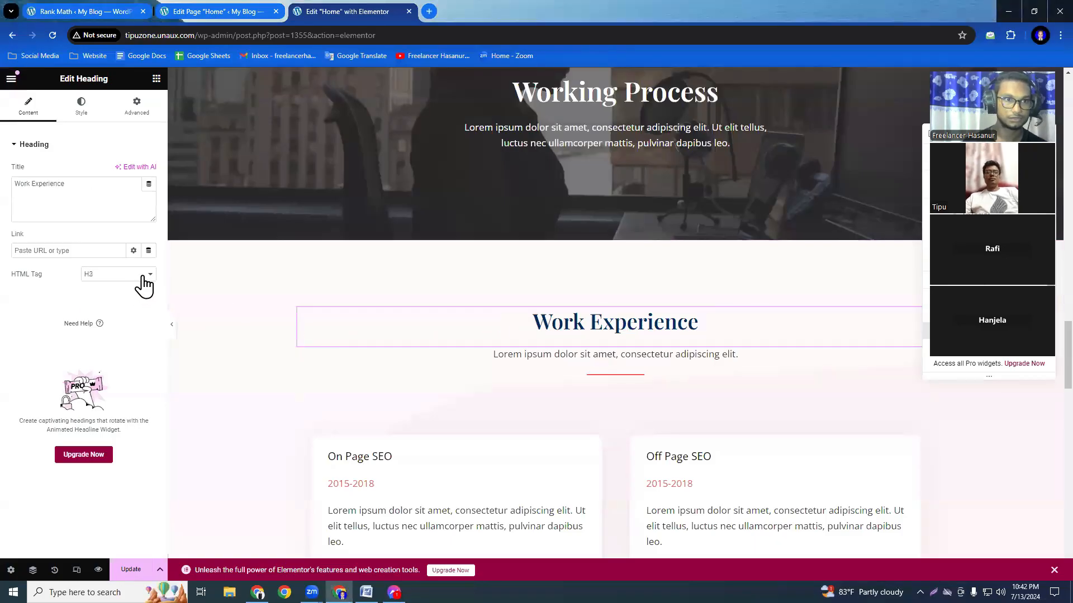
left_click(145, 276)
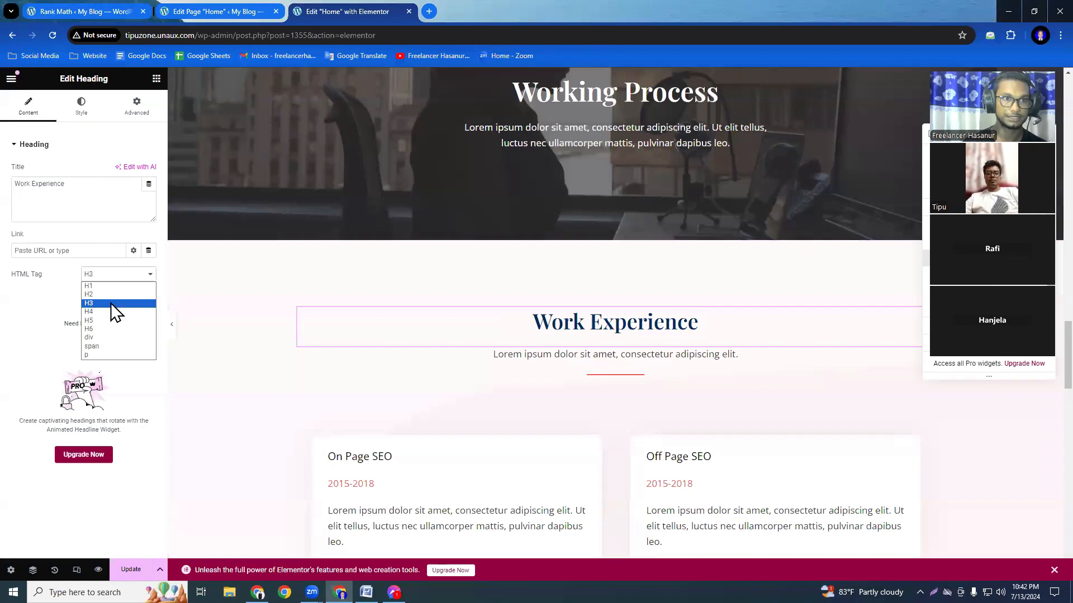
left_click(421, 367)
scroll(562, 415, "down", 10)
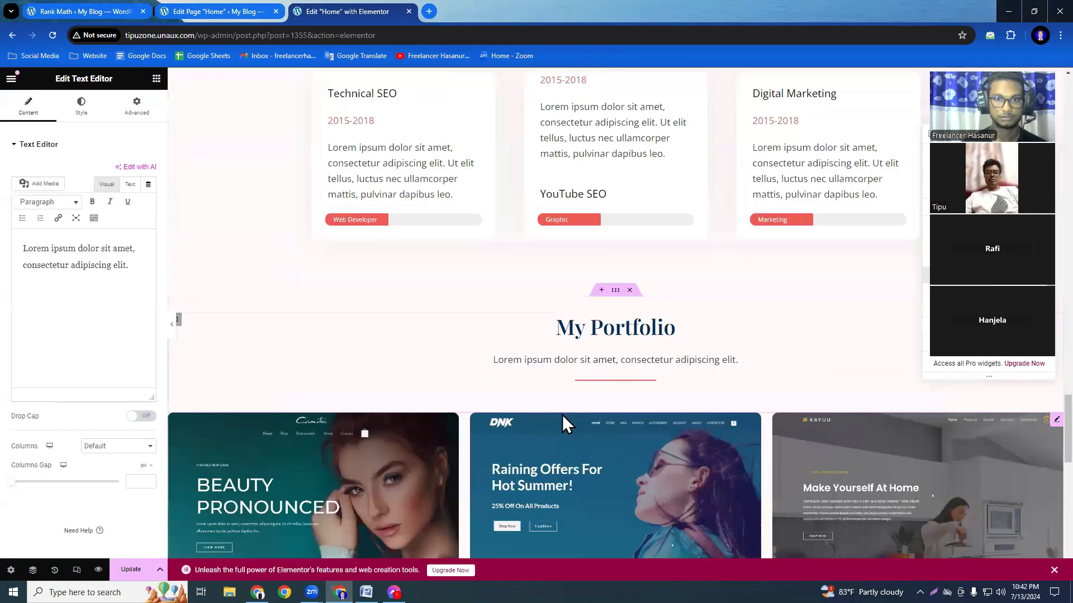
scroll(562, 414, "up", 10)
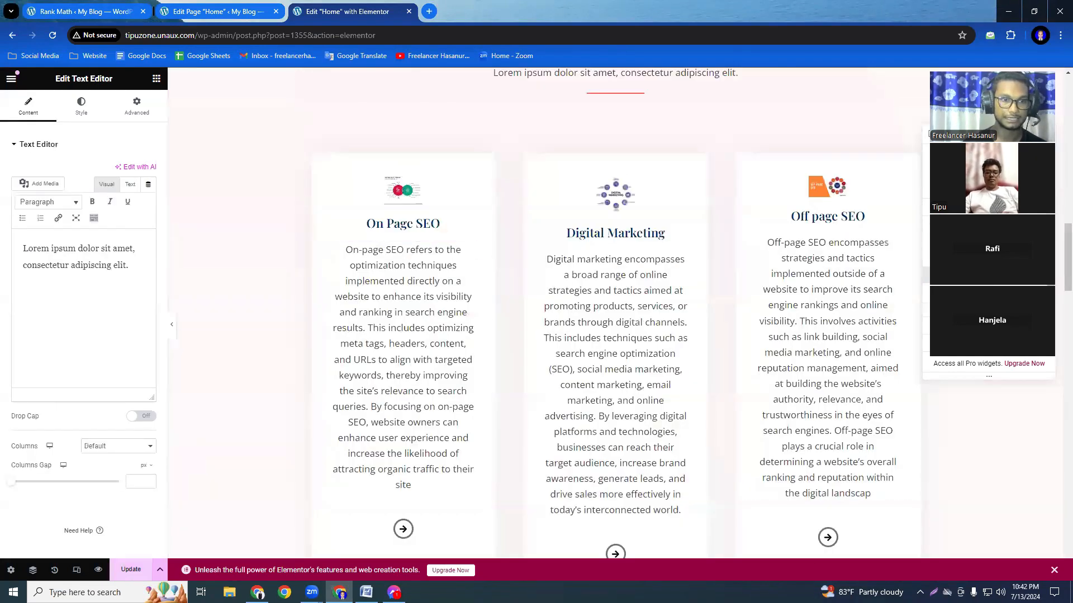
key("ctrl+s")
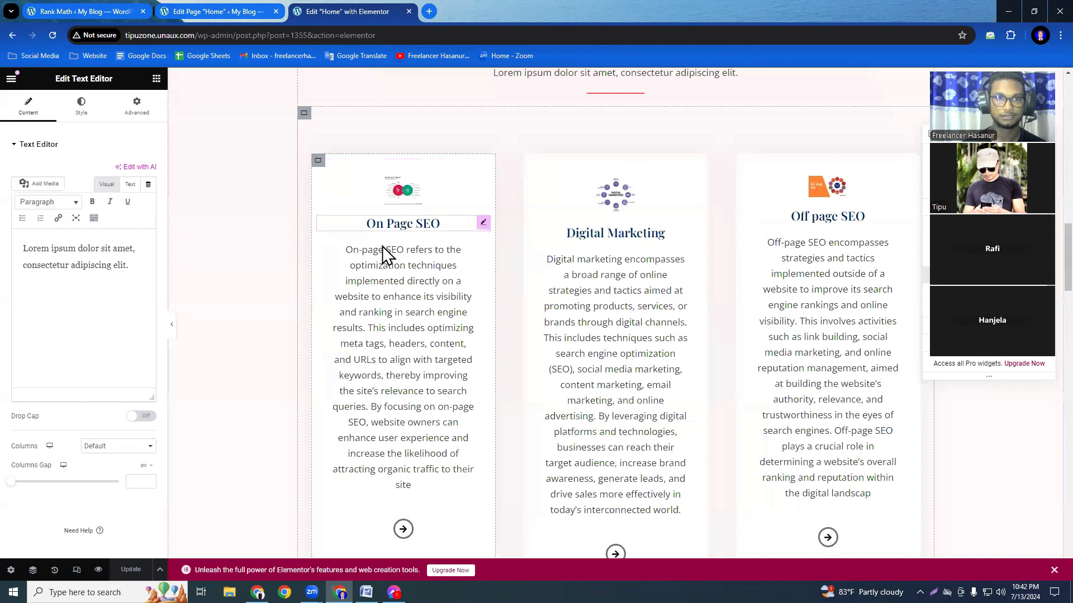
Switch to the Home page's edit screen, review its Rank Math checks, and update the page.
left_click(212, 11)
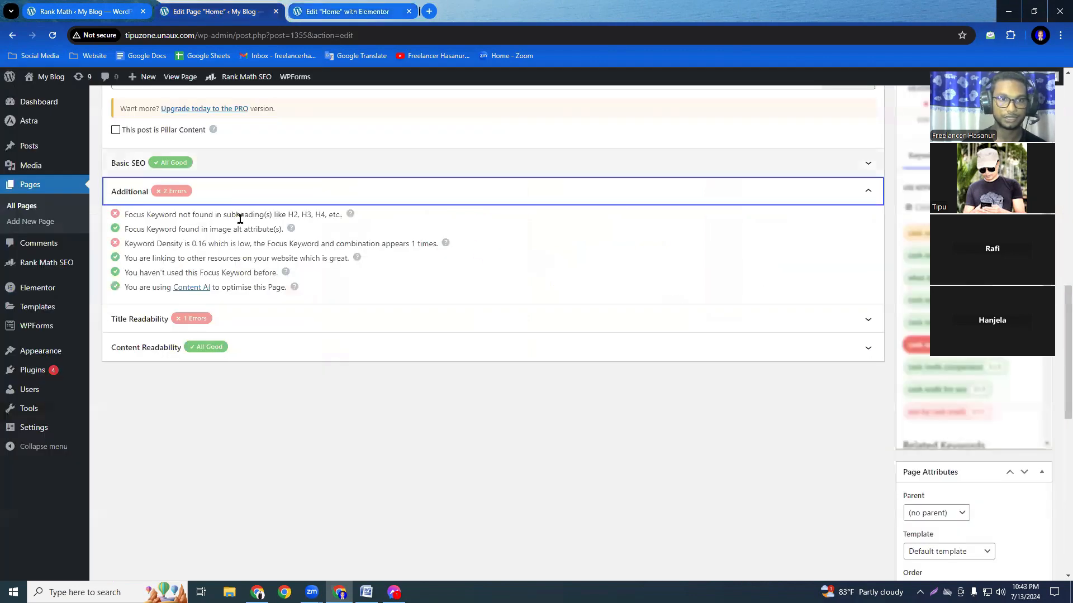
scroll(285, 340, "up", 12)
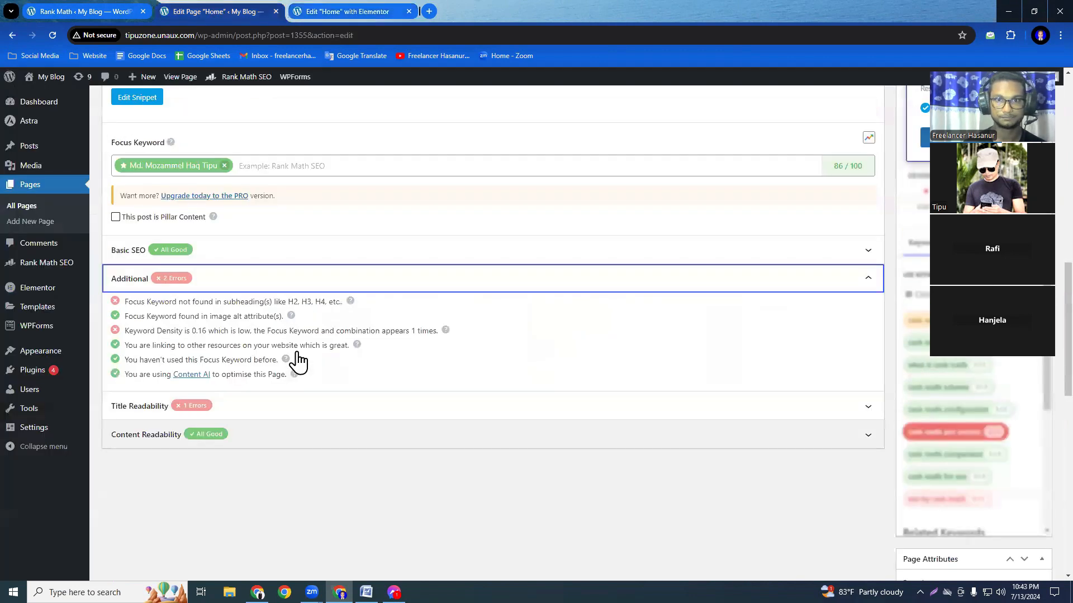
scroll(297, 352, "down", 6)
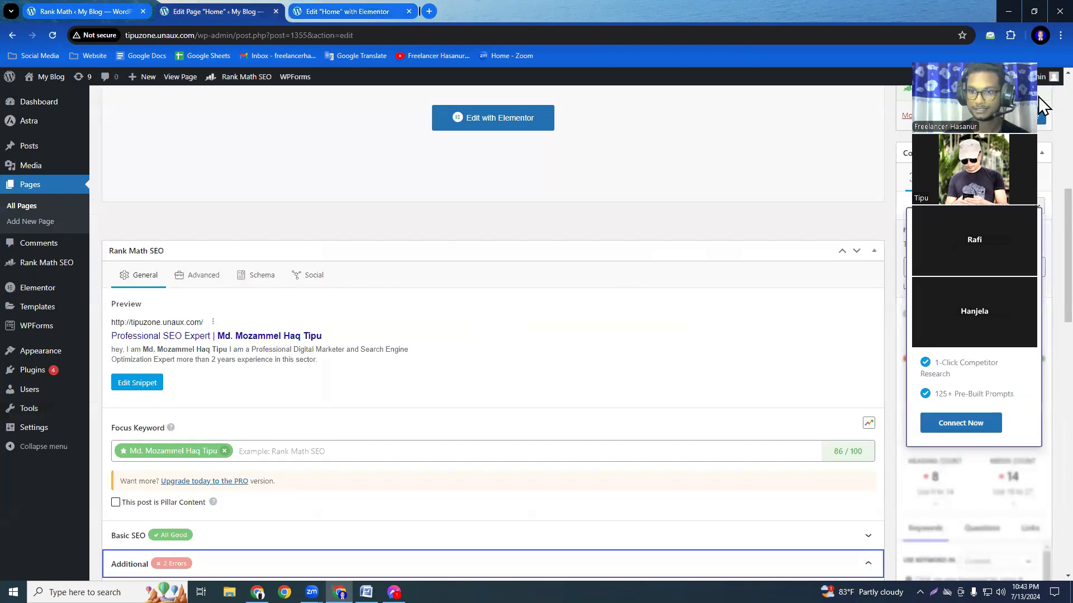
scroll(749, 394, "up", 8)
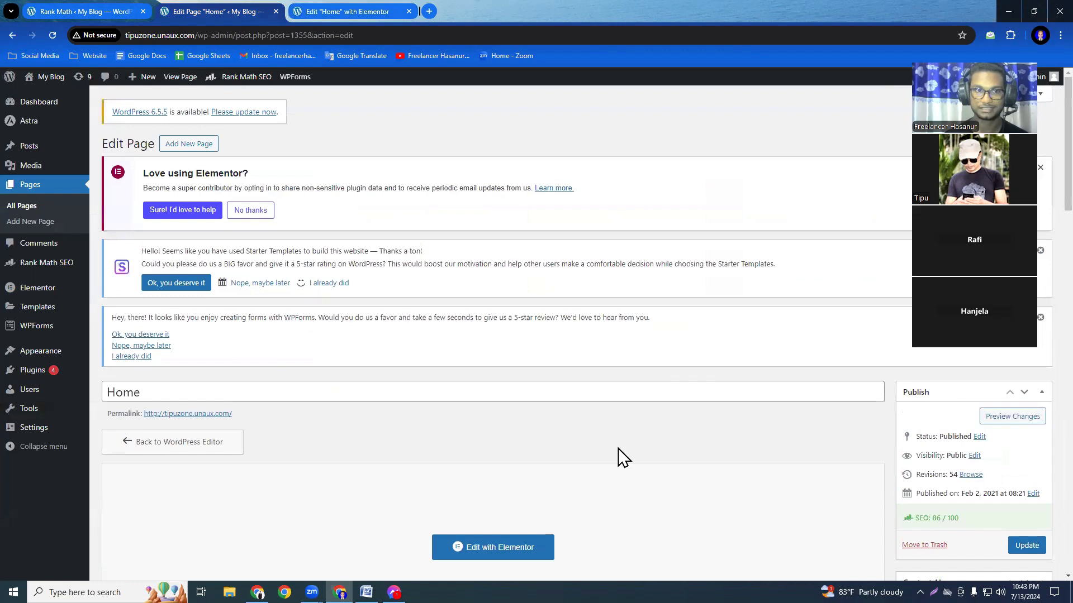
left_click(1027, 546)
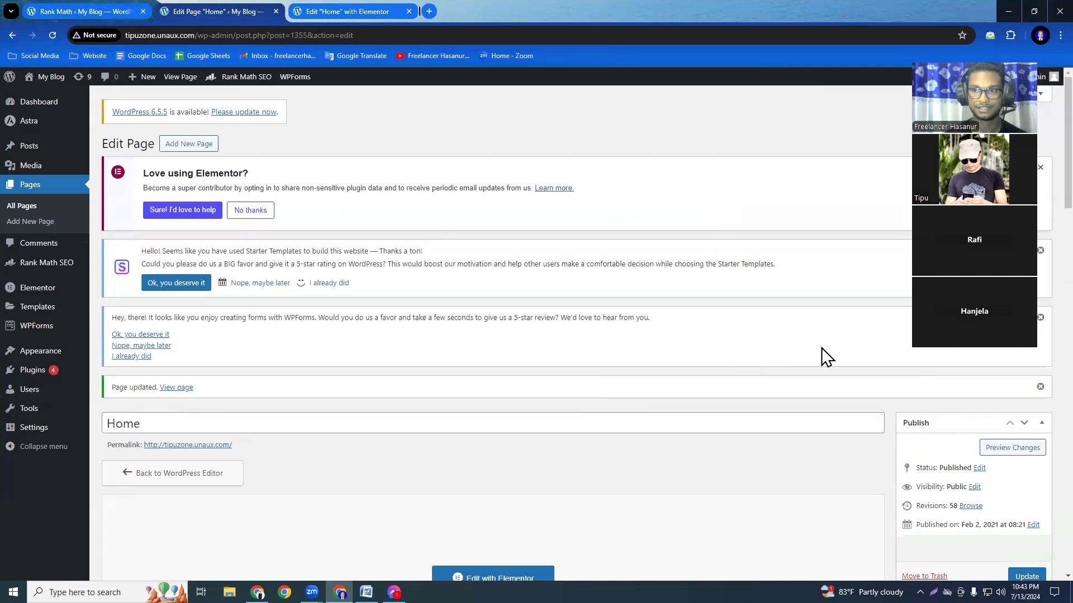
Expand the Additional checks in the Home page's Rank Math SEO section.
scroll(1038, 218, "down", 3)
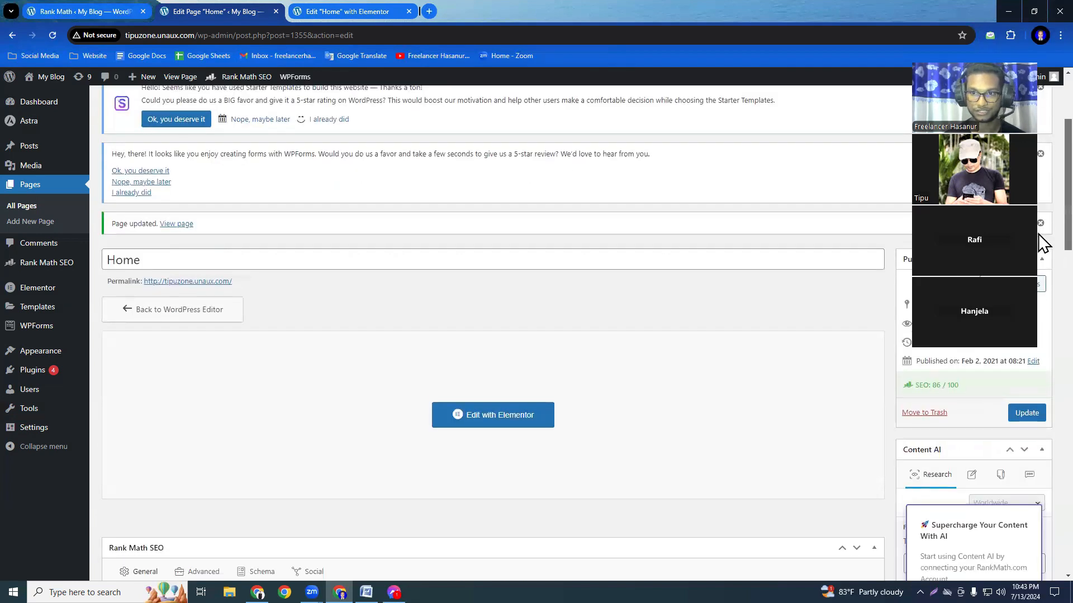
scroll(1038, 279, "down", 10)
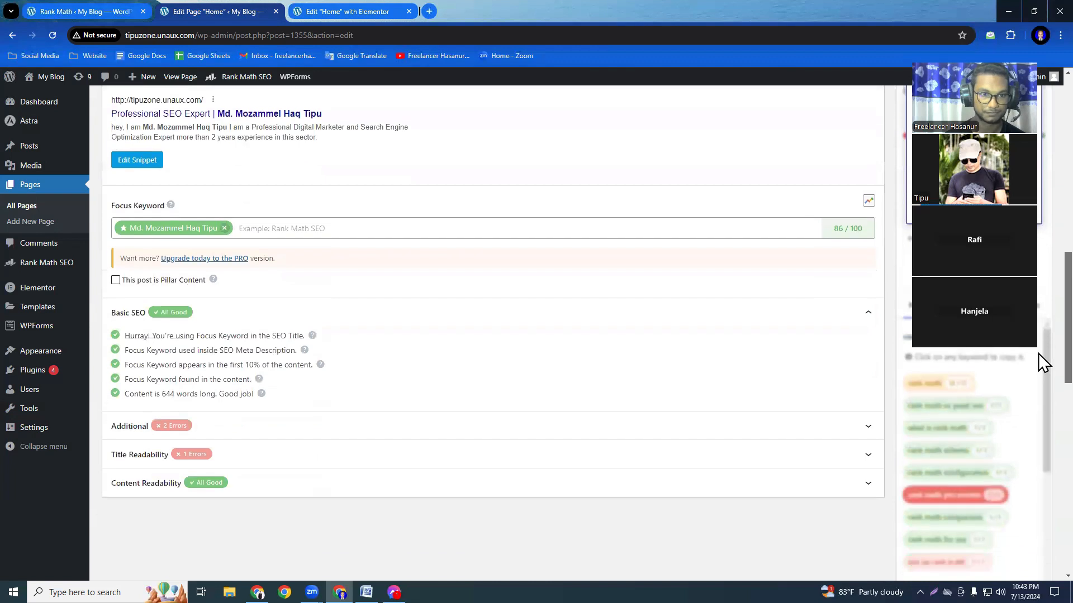
left_click(856, 435)
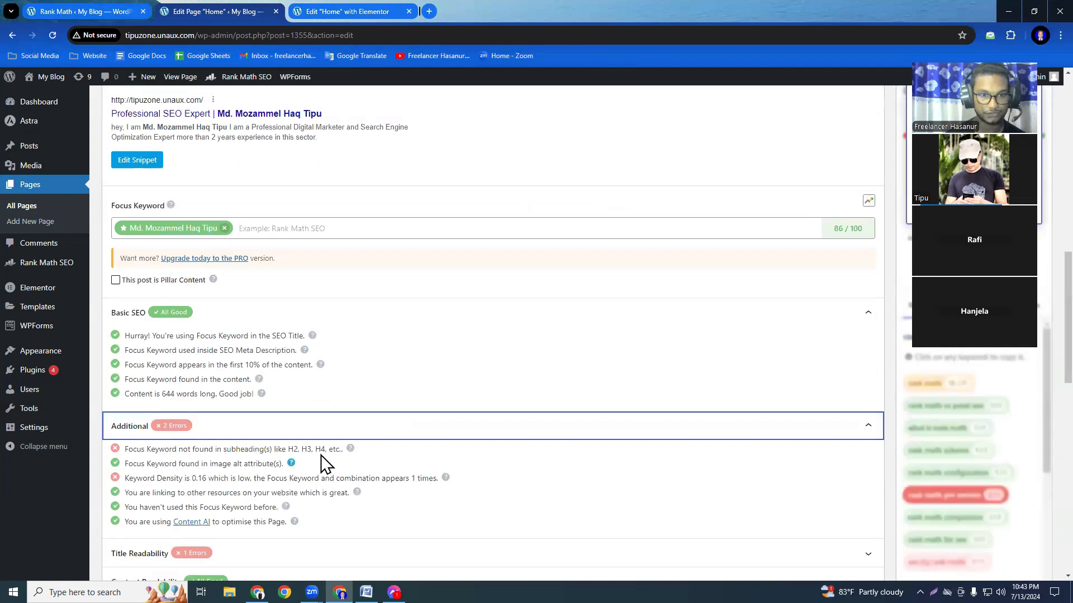
Return to the Elementor editor and examine the hero and About Me paragraphs for places to use the focus keyword.
left_click(359, 18)
scroll(476, 377, "up", 10)
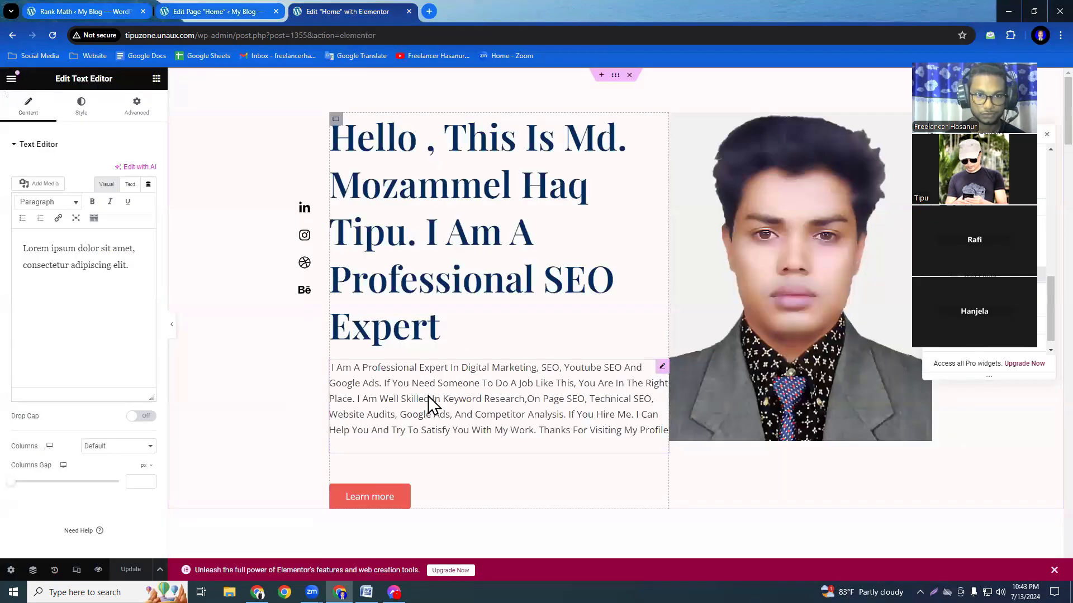
left_click(372, 380)
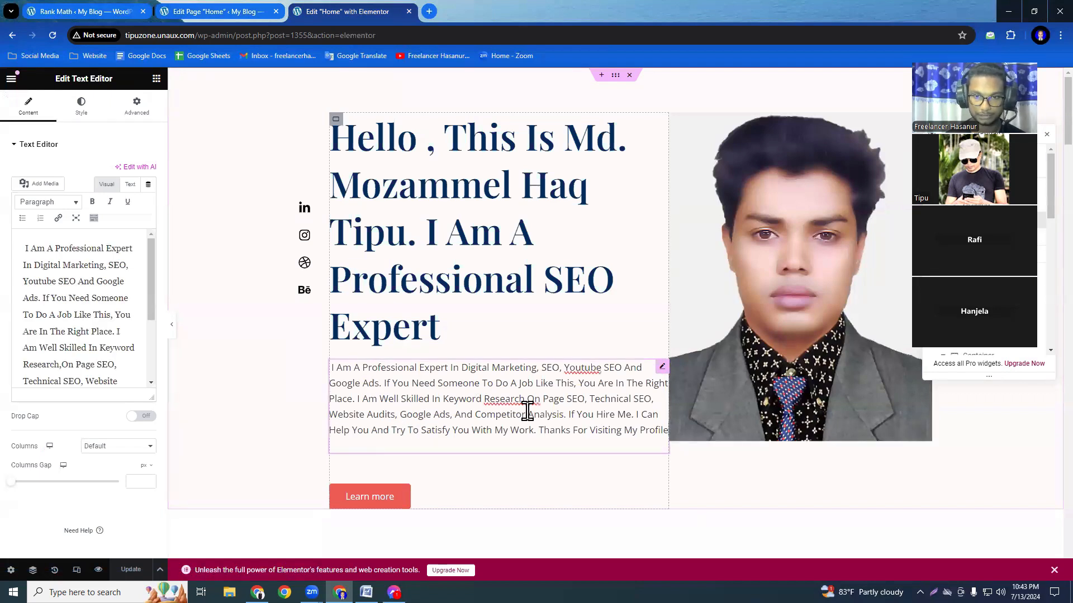
left_click(450, 415)
type(",")
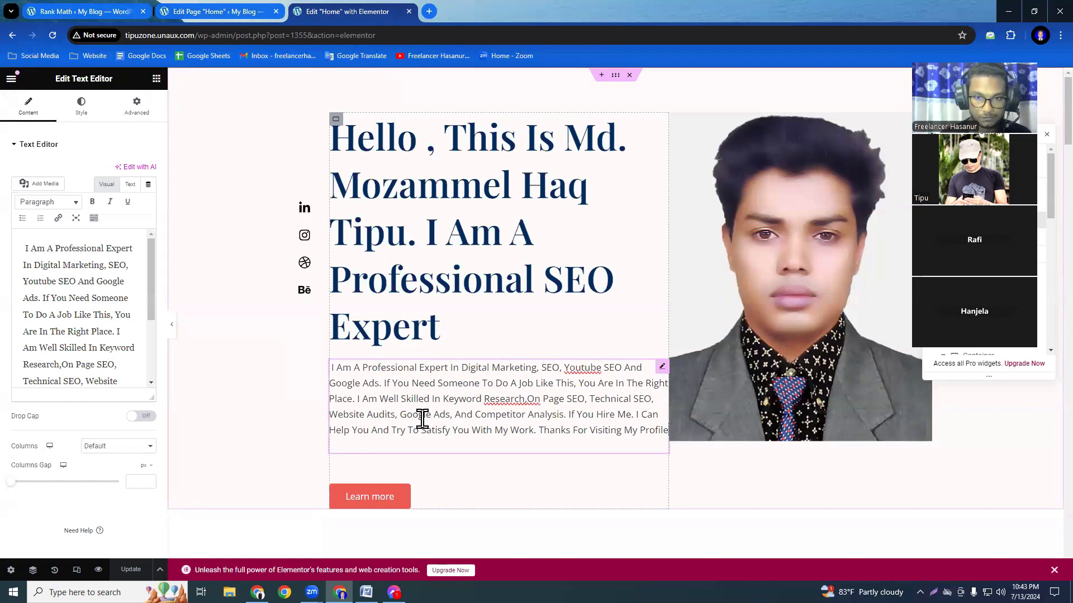
scroll(484, 462, "down", 6)
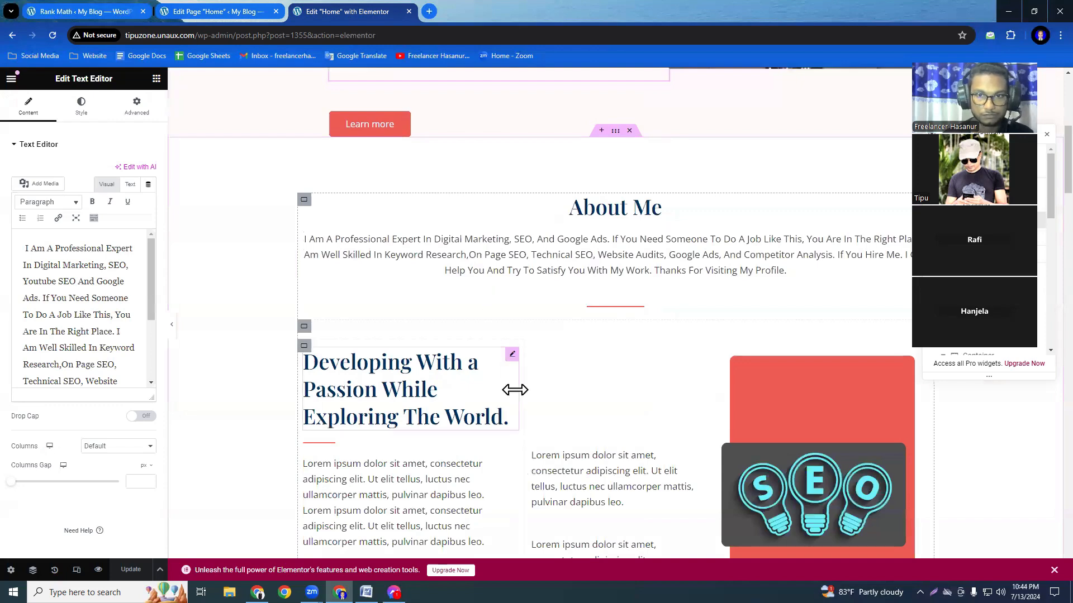
scroll(514, 388, "down", 1)
scroll(514, 390, "up", 4)
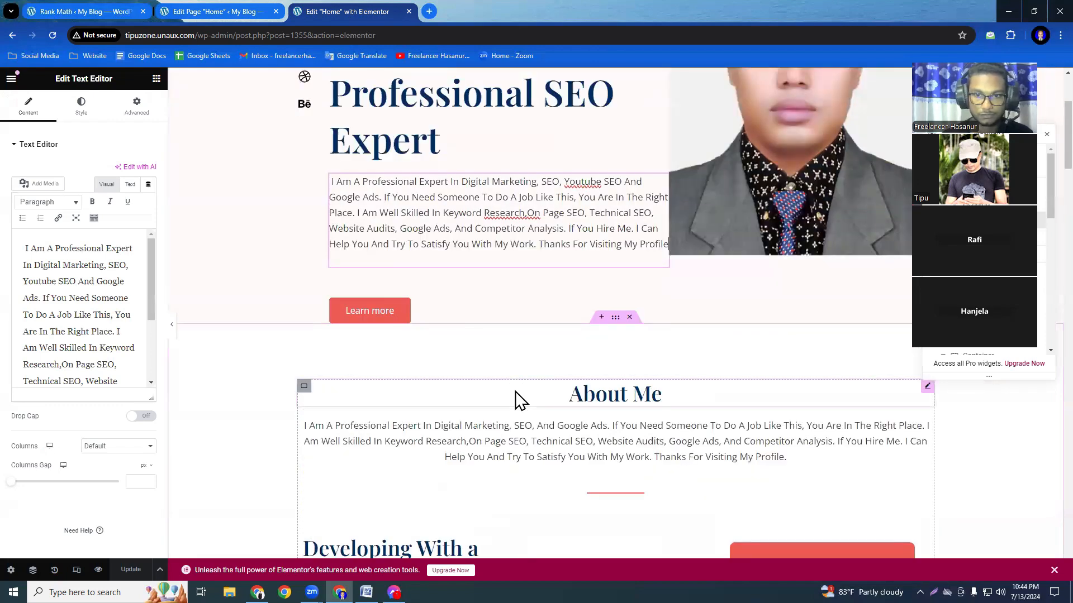
left_click(425, 425)
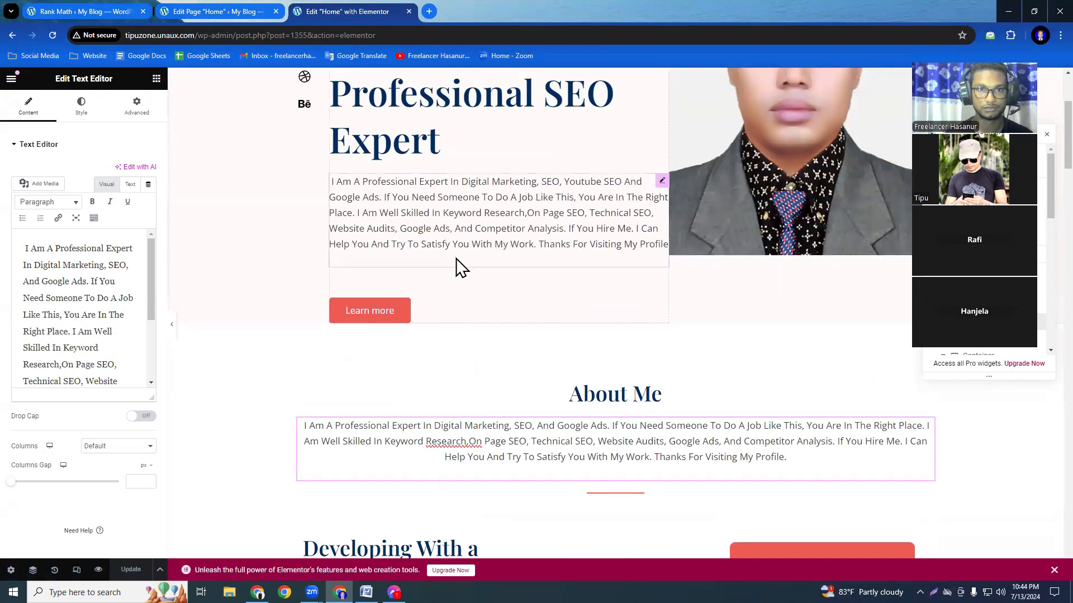
Select and copy the site owner's full name in the hero heading.
scroll(456, 266, "up", 3)
double_click(571, 135)
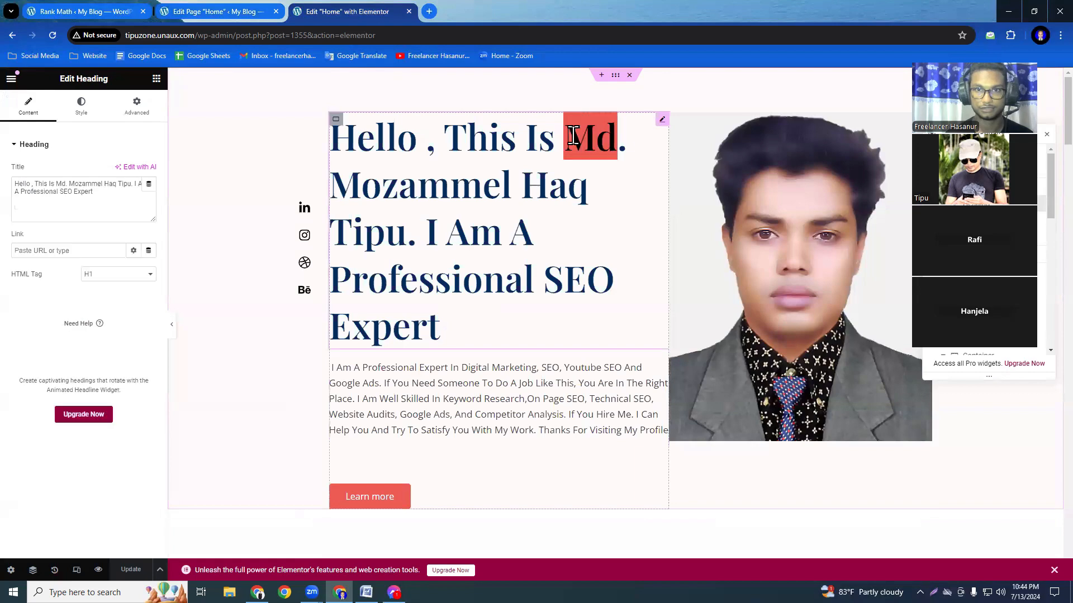
left_click_drag(595, 151, 409, 236)
key("ctrl+c")
left_click(576, 135)
left_click(574, 135)
key("shift+Right")
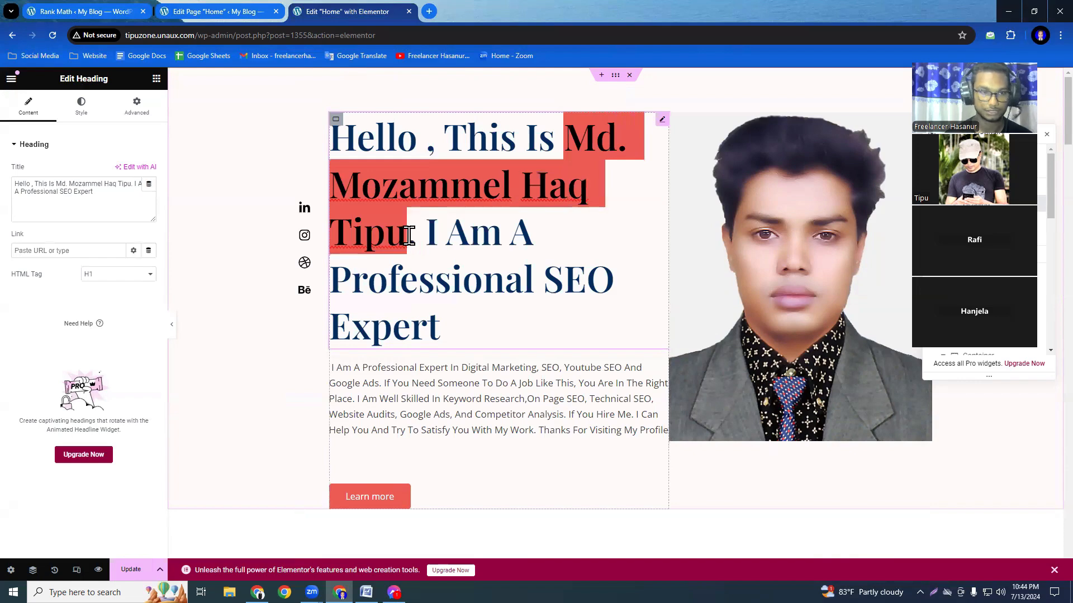
Convert the copied name to plain text by pasting it into a blank Notepad file and cutting it again, and close Notepad.
left_click(107, 593)
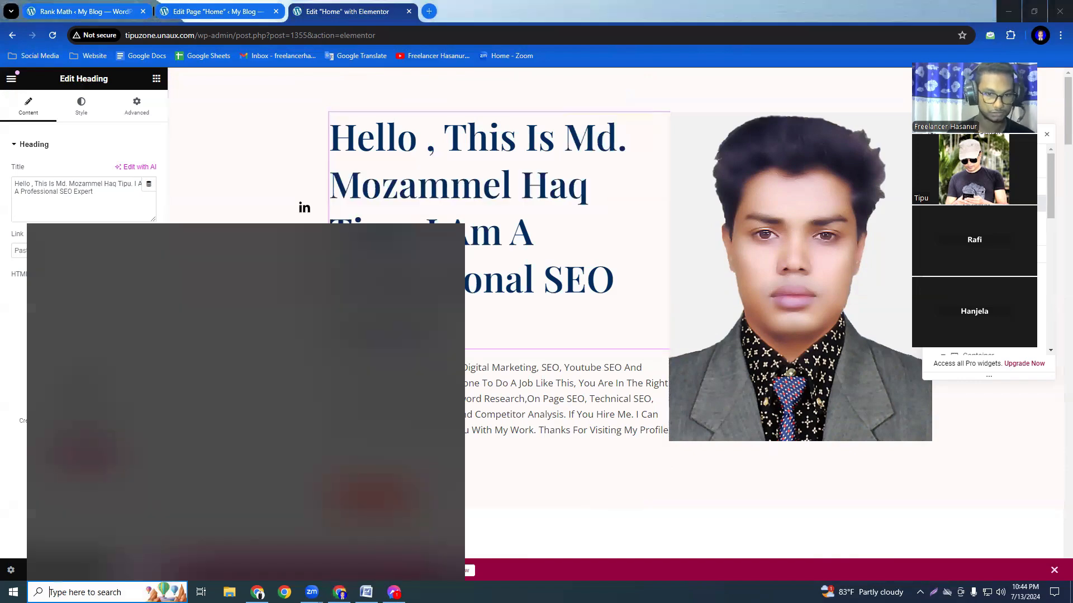
type("notepad")
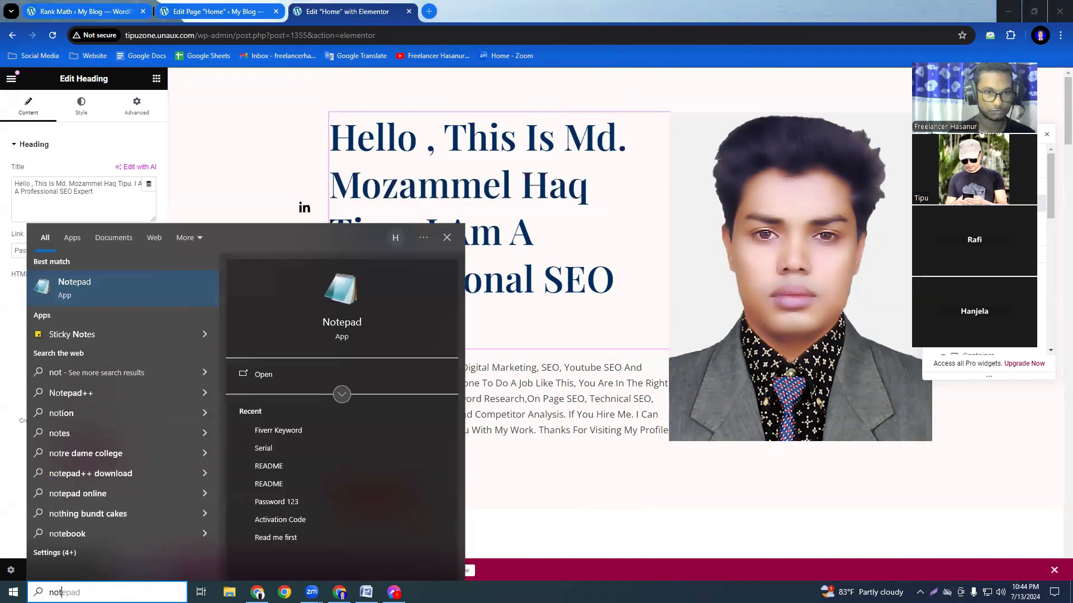
key("Return")
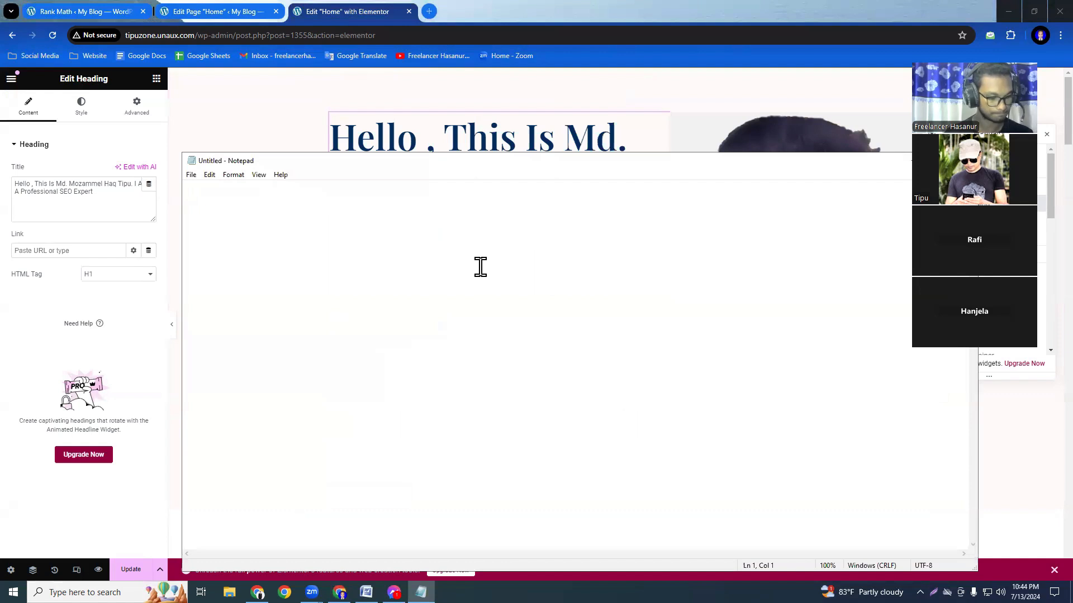
key("ctrl+v")
key("ctrl+a")
key("ctrl+x")
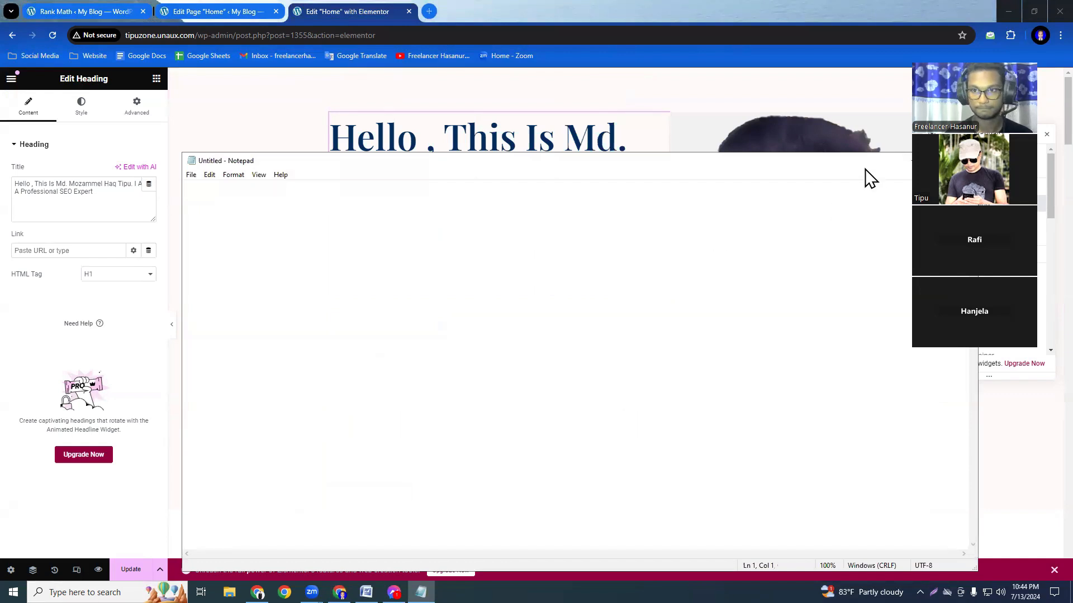
left_click_drag(803, 155, 734, 133)
left_click(848, 143)
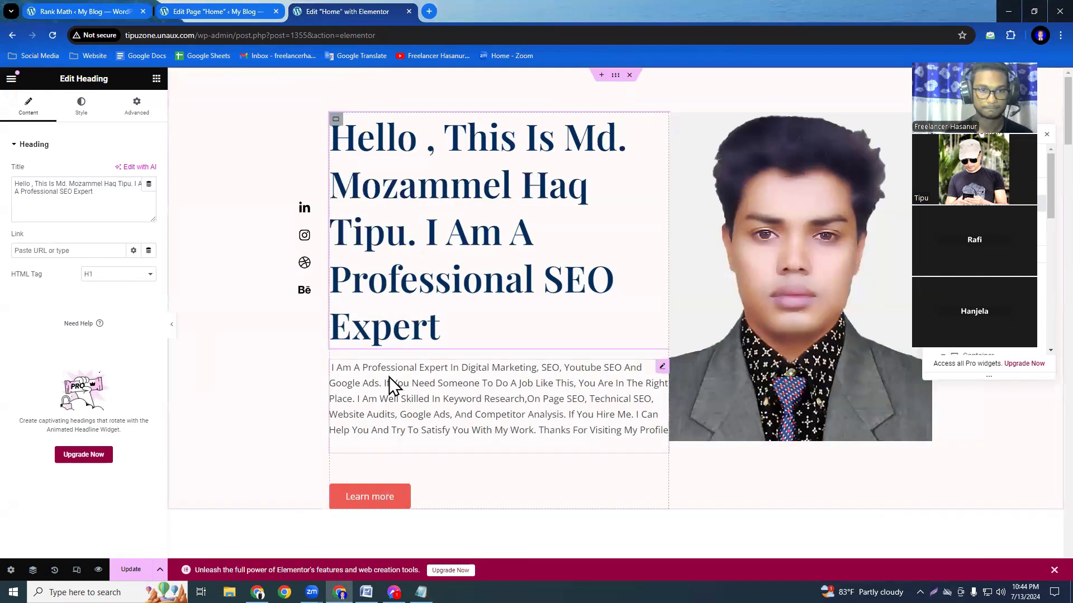
Insert the site owner's full name, followed by a period, at the start of the About Me paragraph.
scroll(391, 378, "down", 6)
scroll(431, 390, "down", 2)
scroll(438, 384, "up", 2)
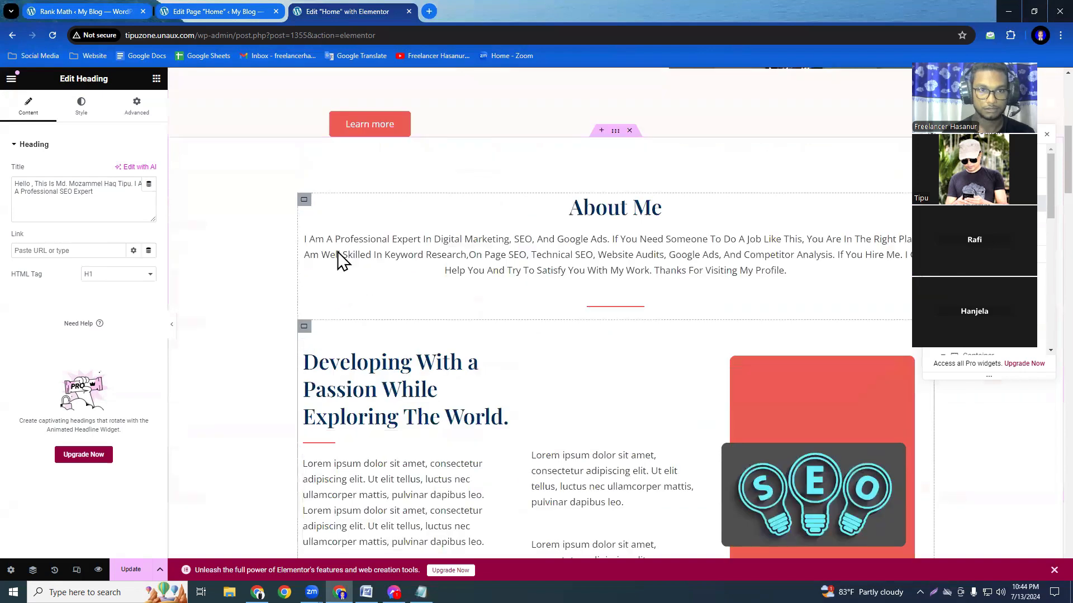
left_click(315, 241)
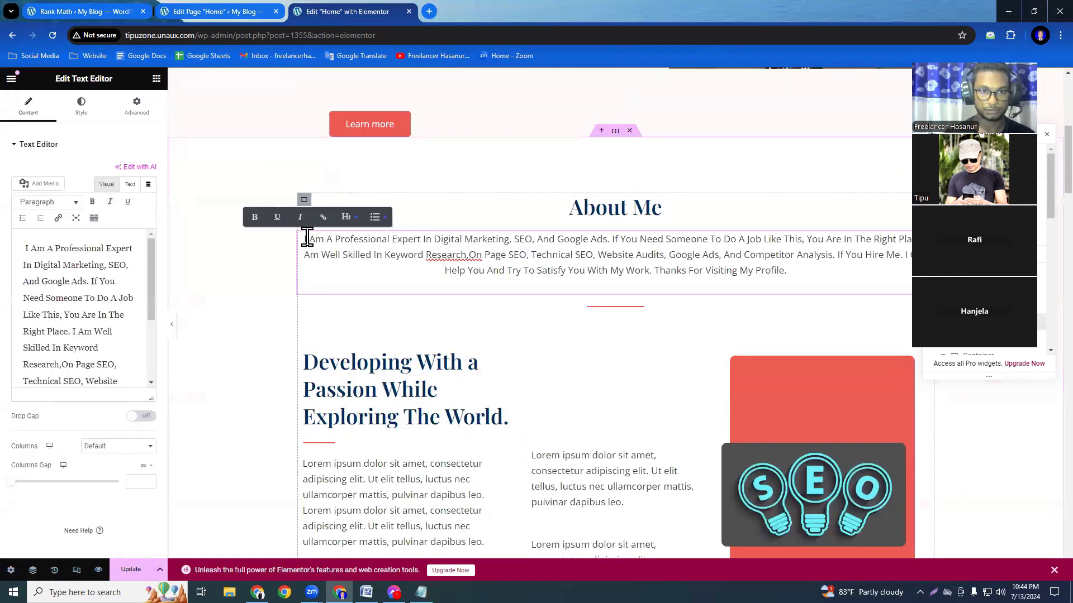
left_click(305, 241)
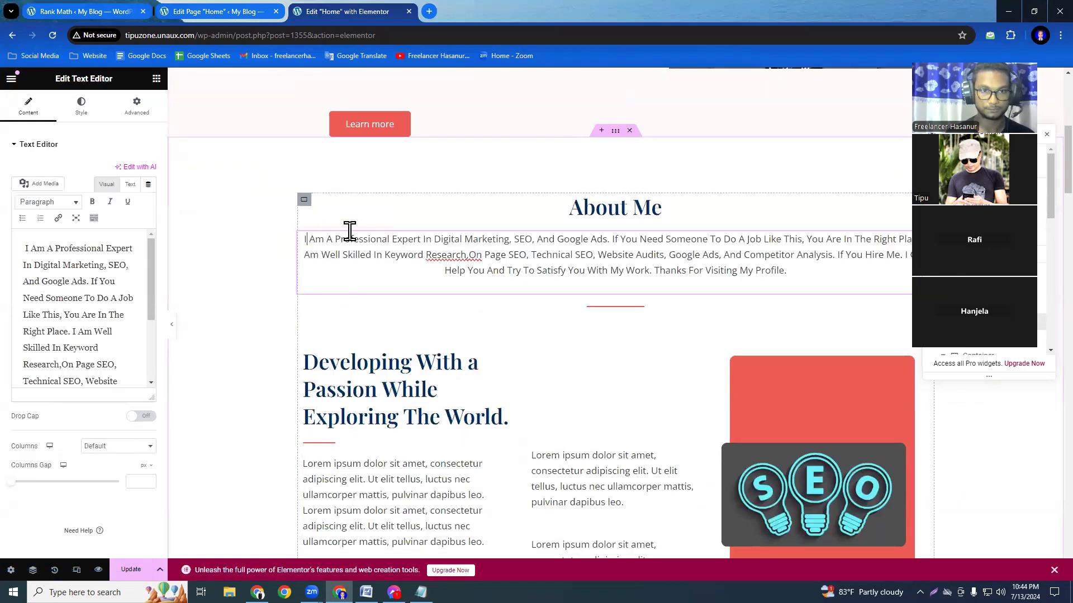
key("ctrl+v")
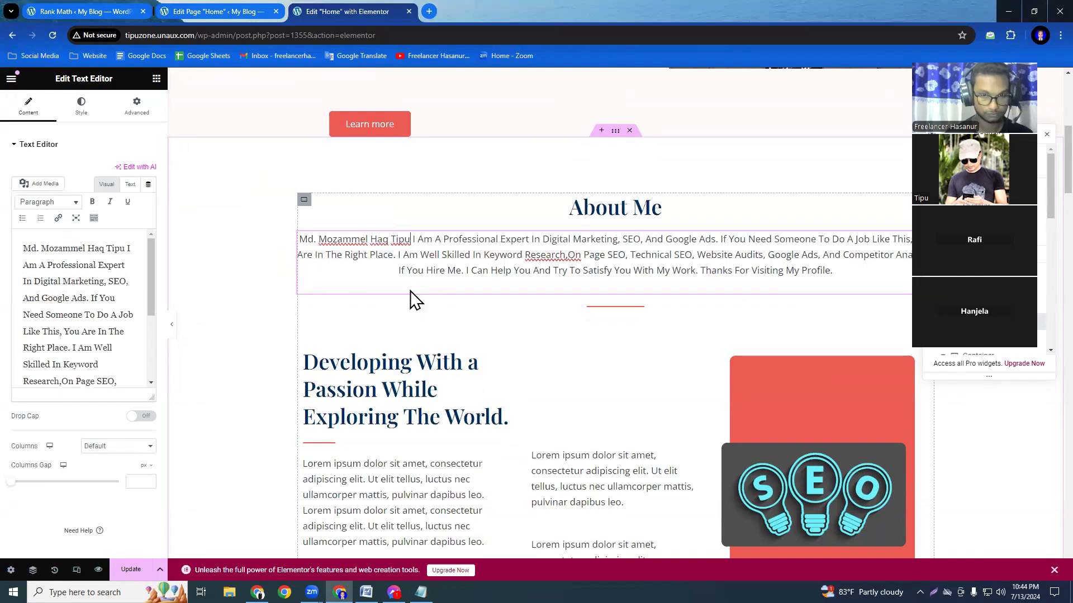
left_click(411, 242)
type(",")
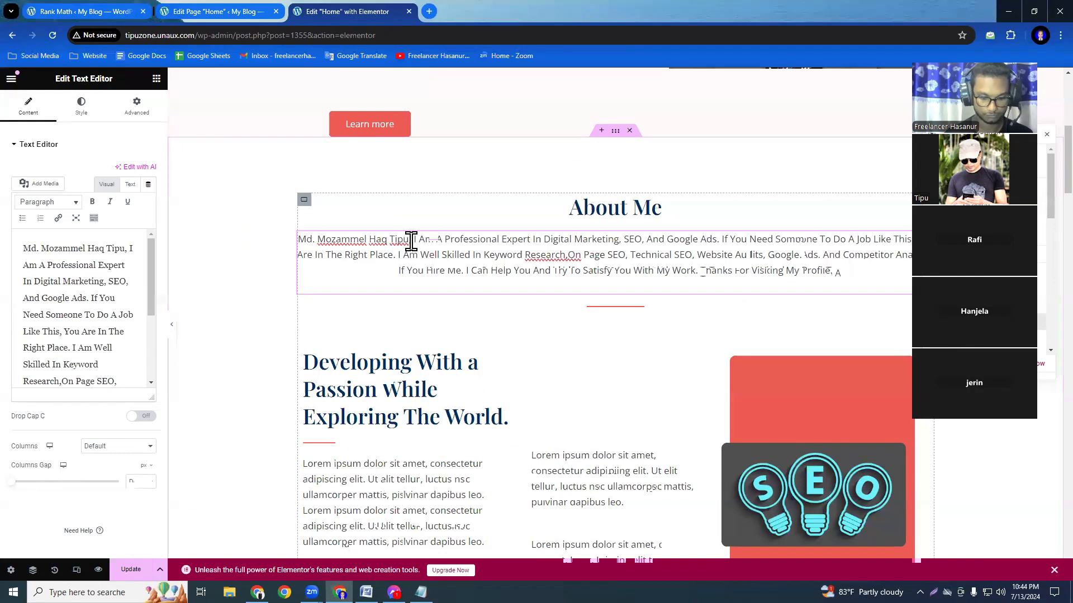
key("BackSpace")
type(".")
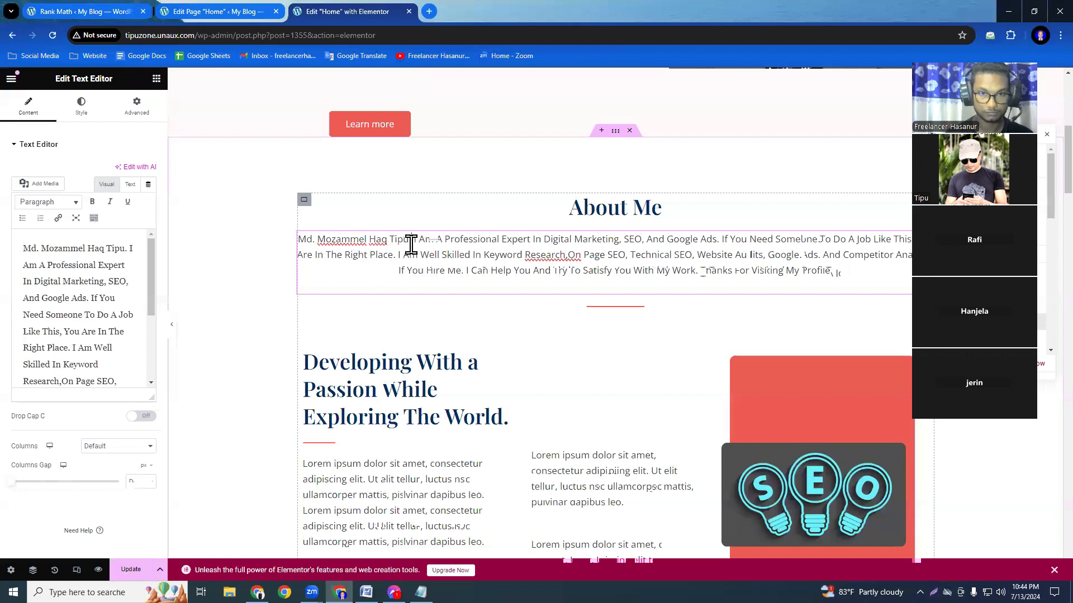
Apply the Heading 6 format to the full name in the About Me text and update the page.
left_click_drag(411, 240, 309, 239)
key("ctrl+c")
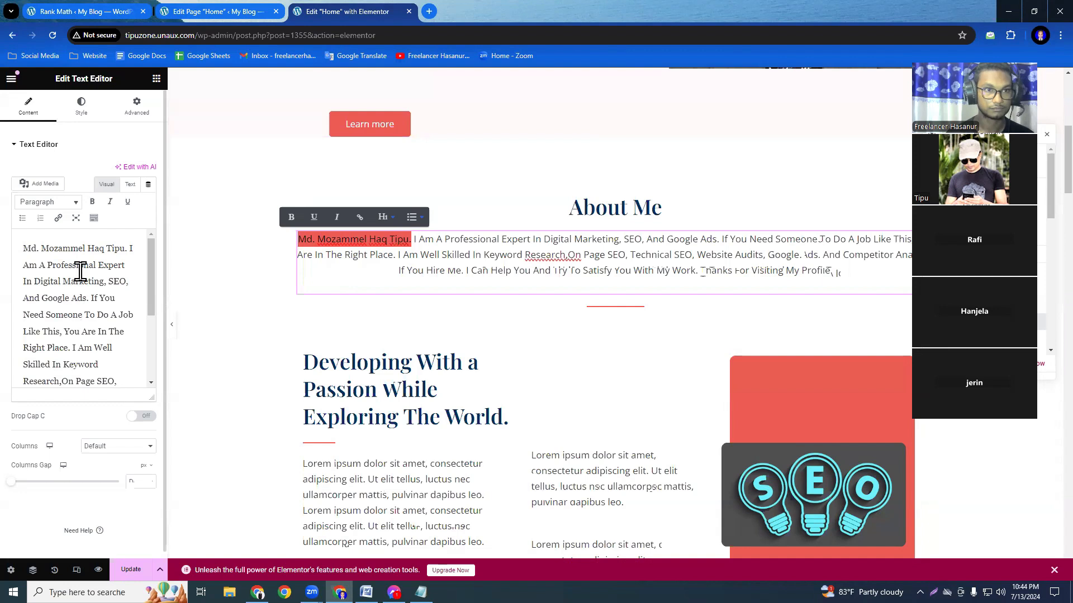
left_click(104, 250)
left_click_drag(128, 250, 27, 250)
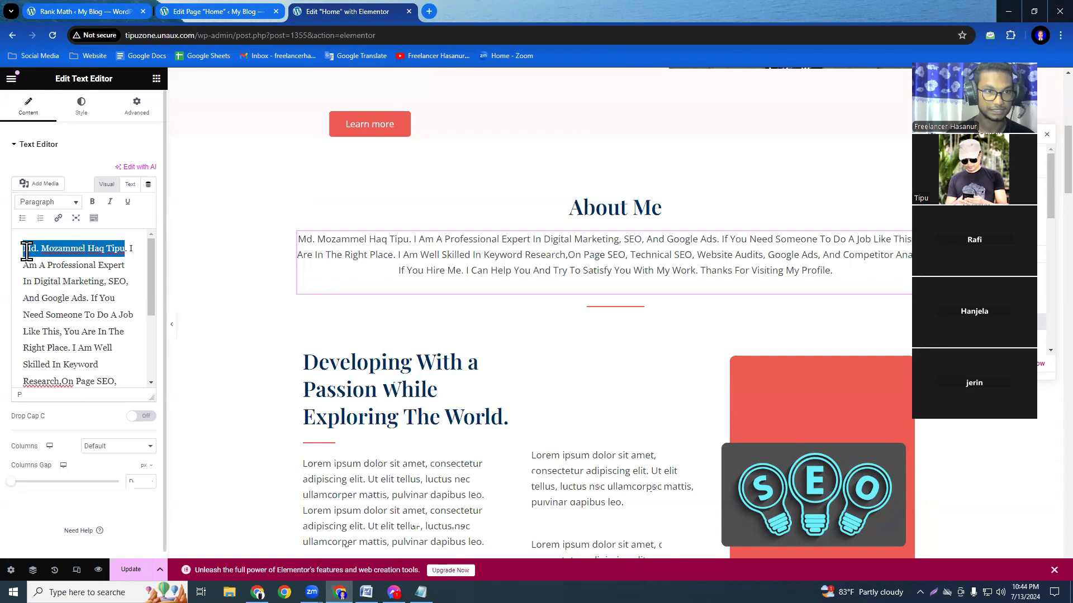
left_click(76, 205)
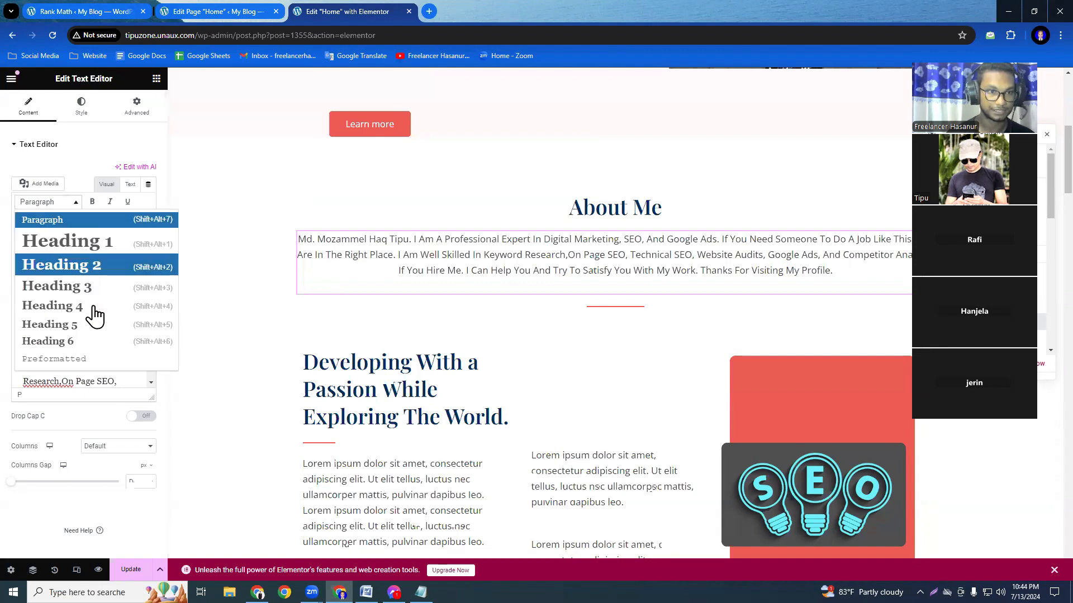
left_click(85, 341)
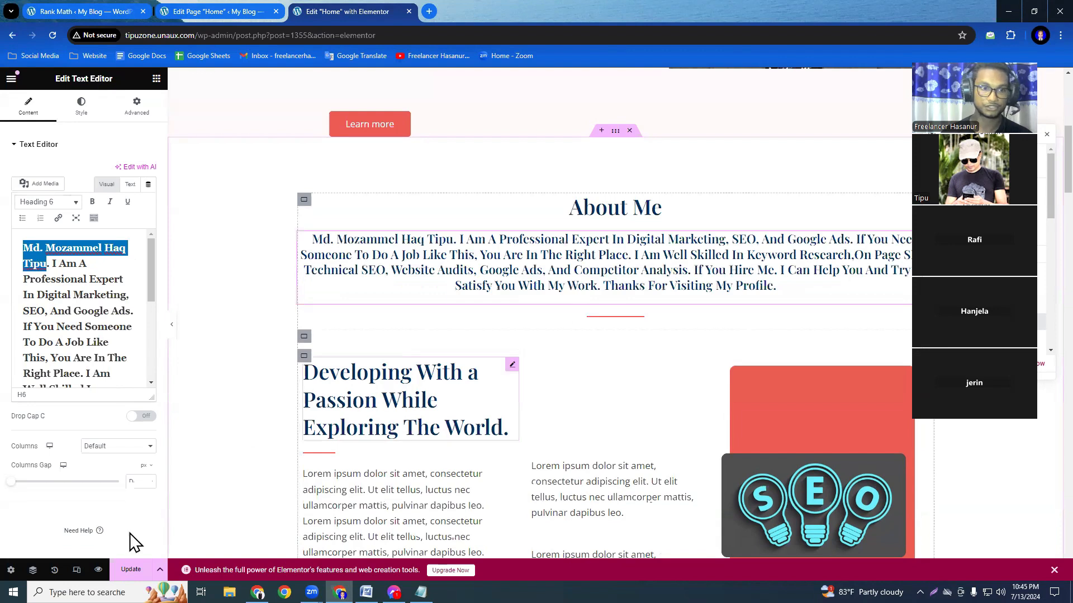
left_click(131, 569)
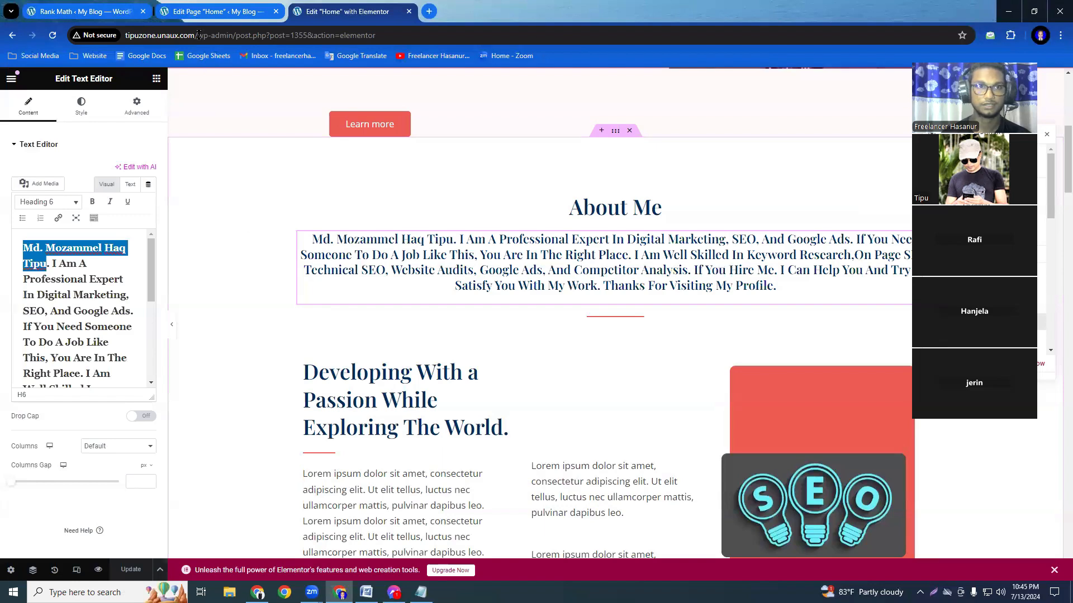
Reload the Home page's WordPress editor and expand the Additional checks in its Rank Math SEO section.
left_click(197, 14)
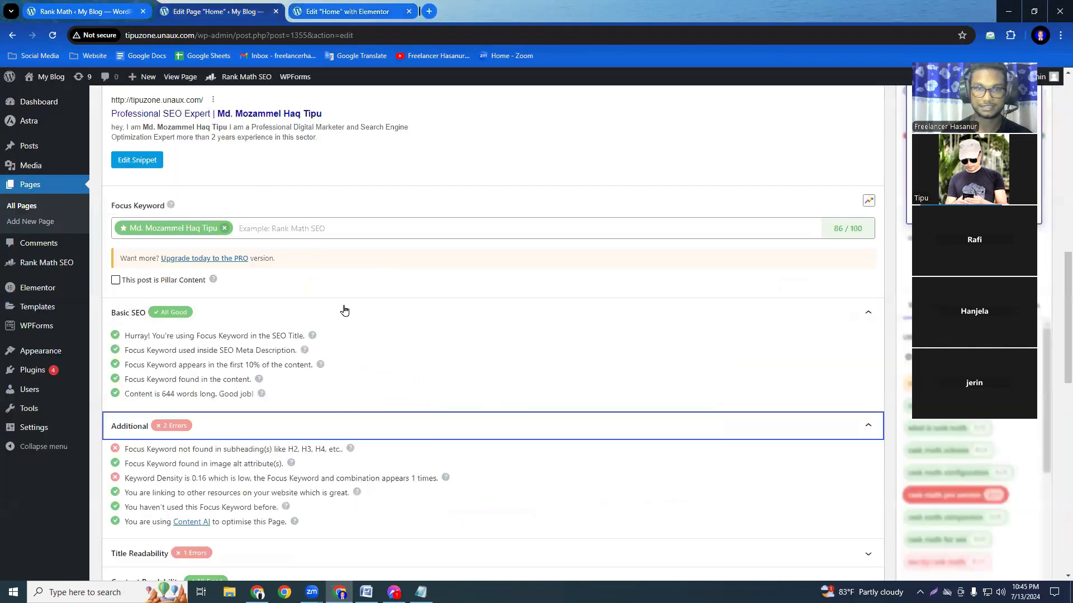
left_click(48, 36)
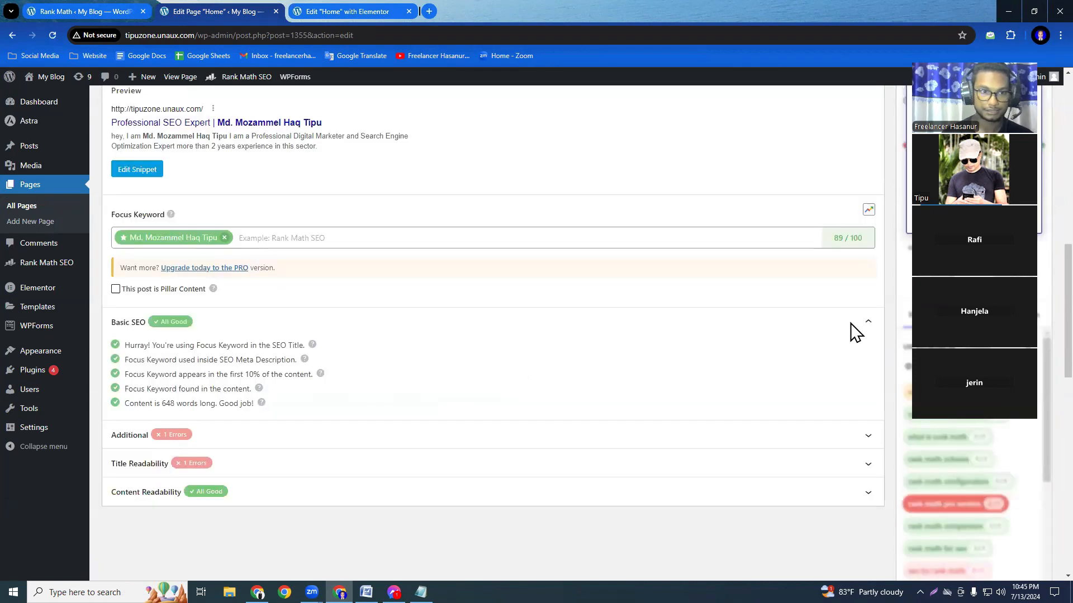
left_click(241, 323)
left_click(239, 351)
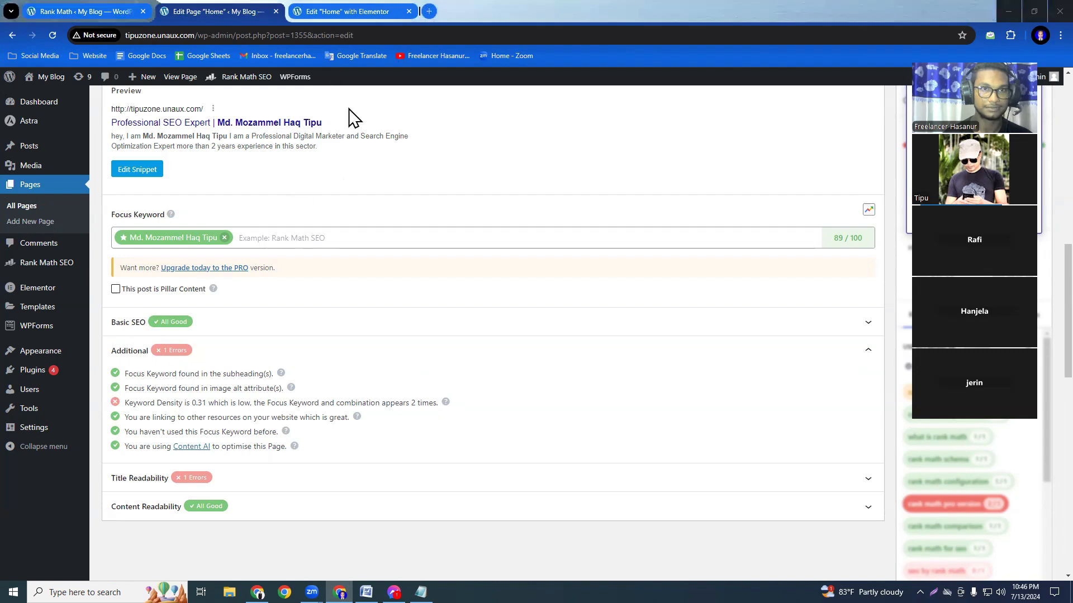
Return to the Elementor editor and copy the site owner's full name with its period from the About Me text.
left_click(338, 17)
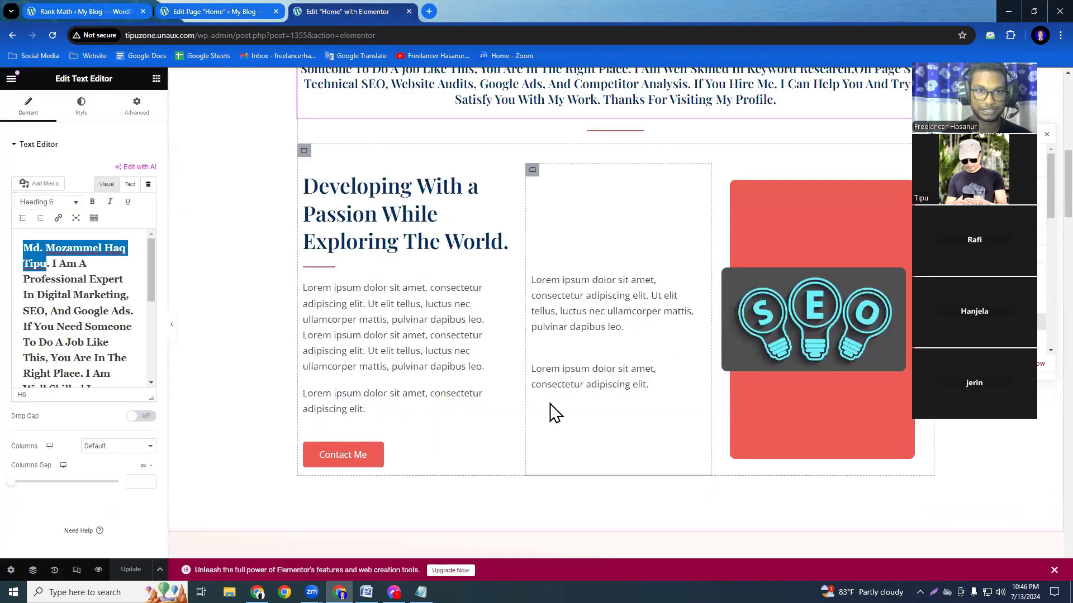
scroll(555, 413, "up", 3)
scroll(557, 416, "down", 9)
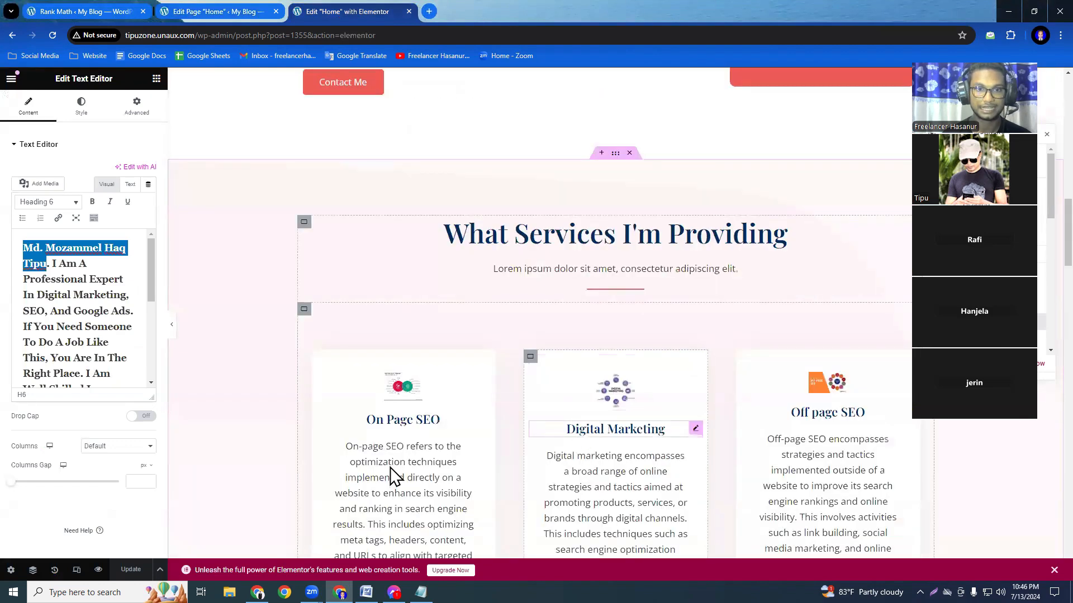
scroll(648, 451, "down", 9)
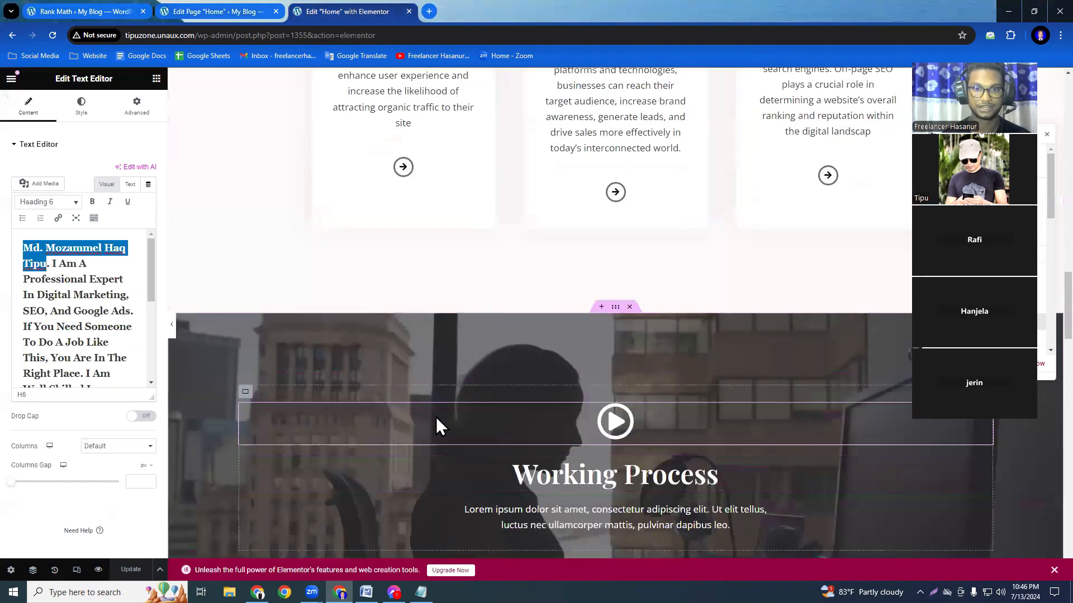
scroll(435, 417, "down", 6)
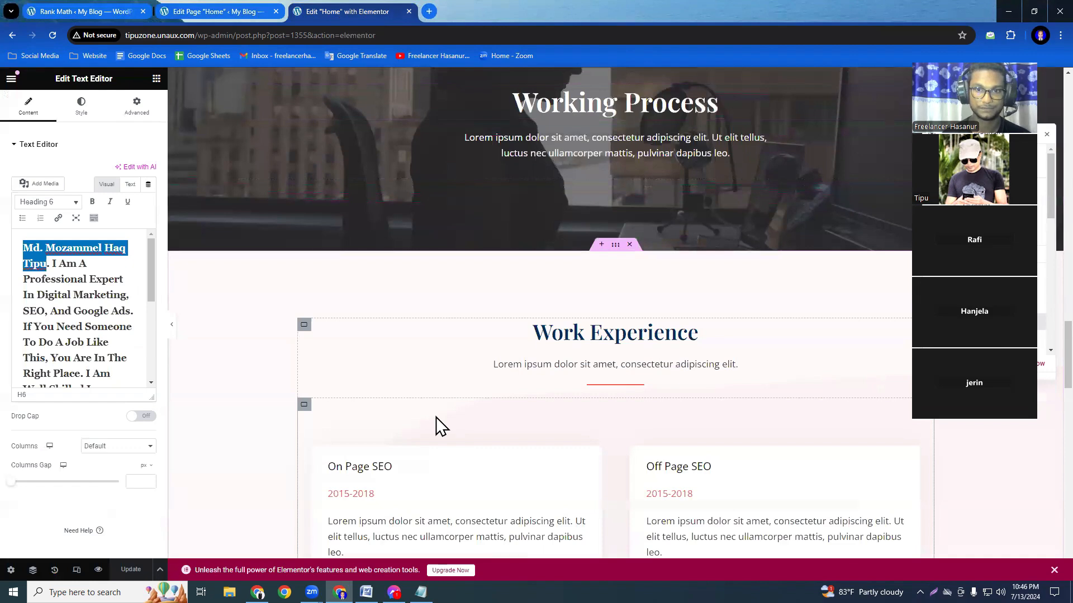
scroll(435, 417, "up", 20)
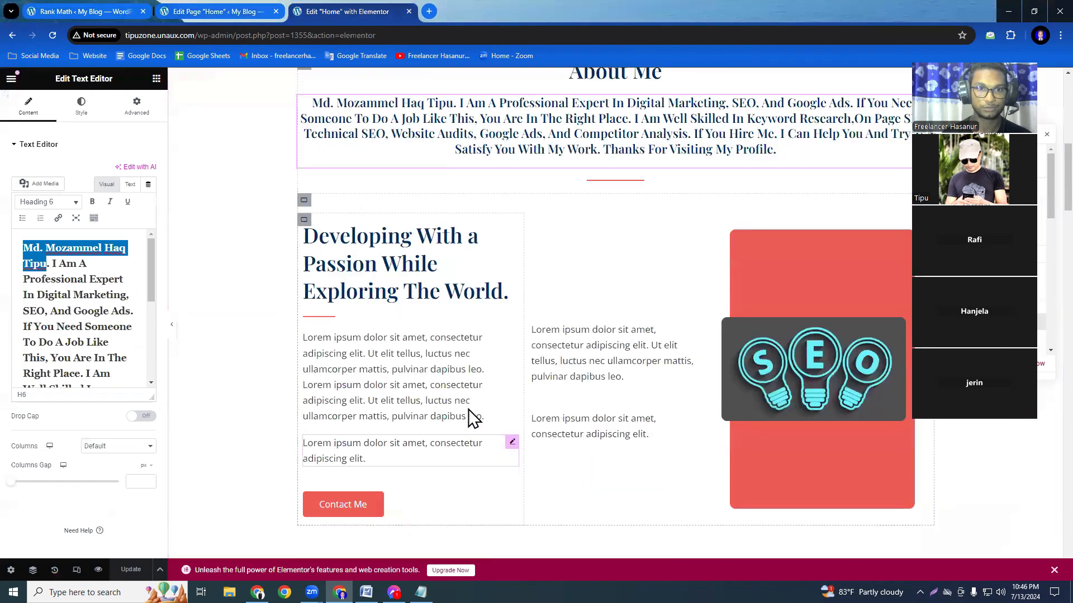
scroll(469, 416, "up", 2)
double_click(376, 244)
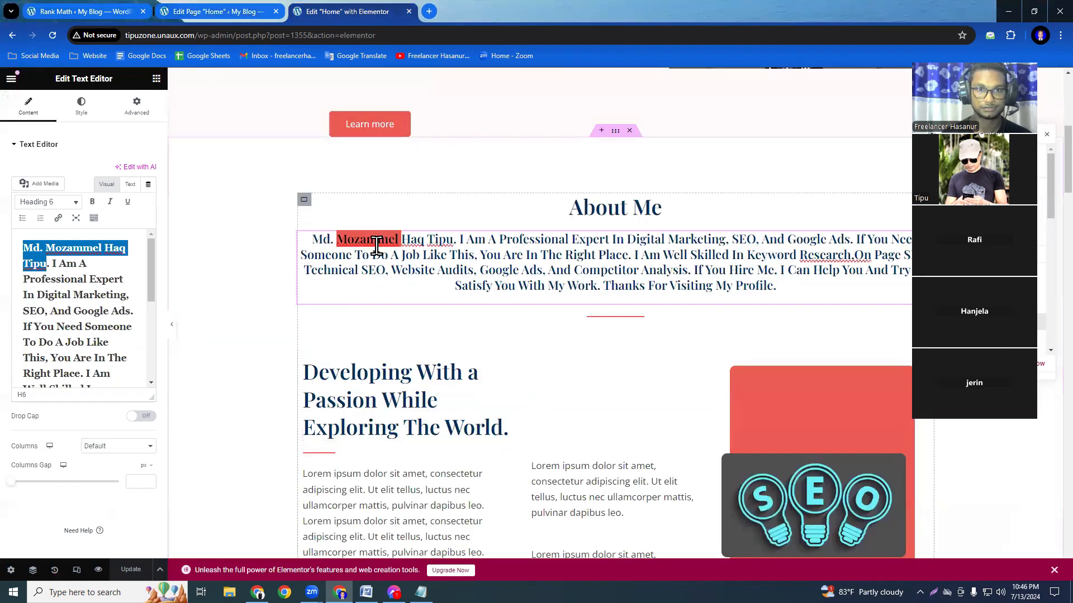
left_click(311, 242)
left_click_drag(341, 245, 390, 246)
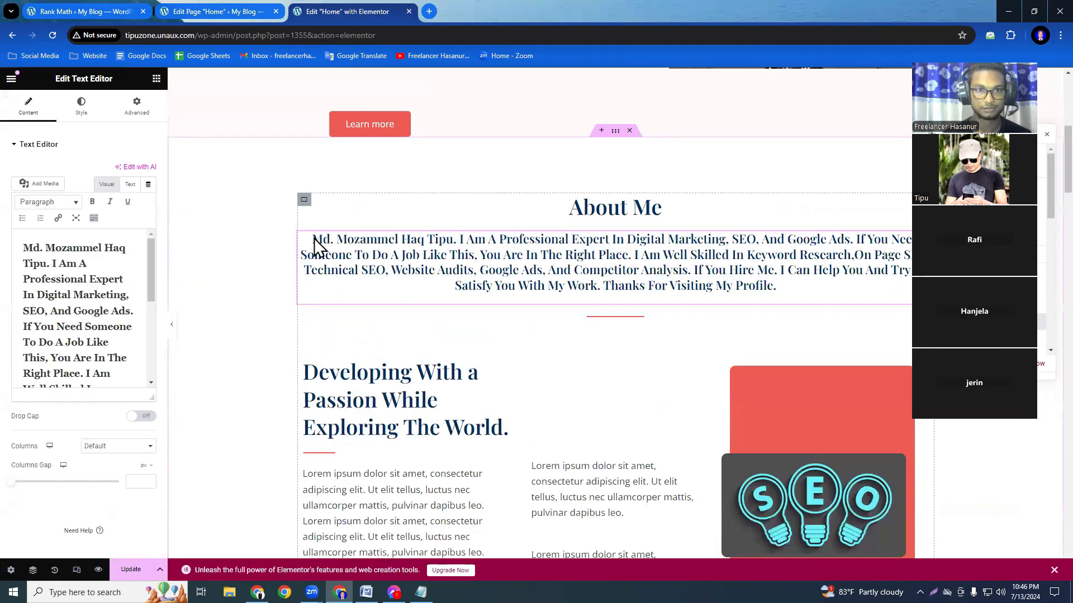
left_click_drag(312, 240, 454, 242)
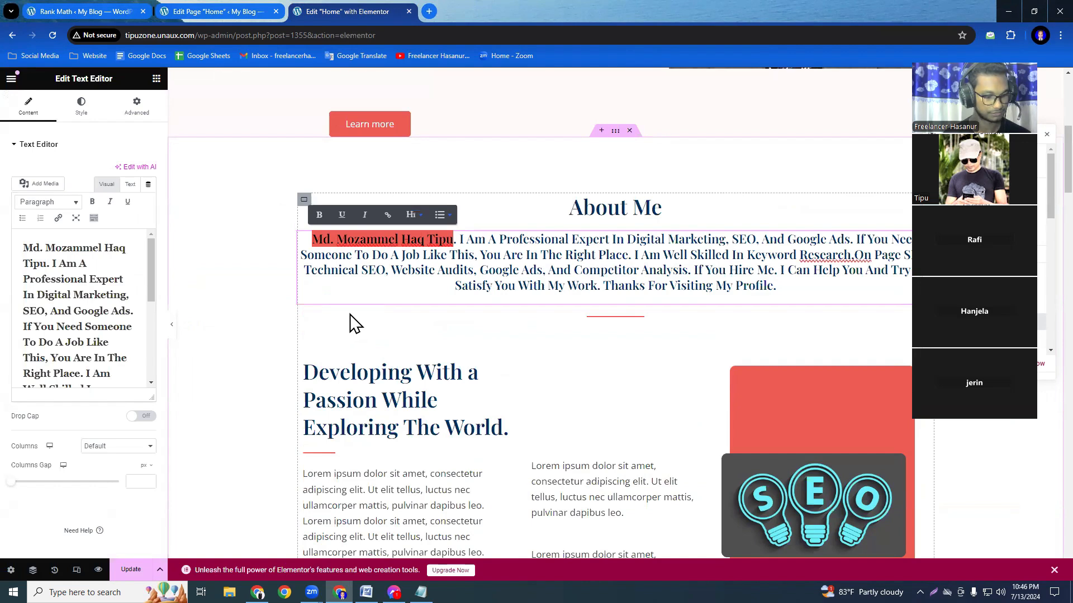
left_click(317, 237)
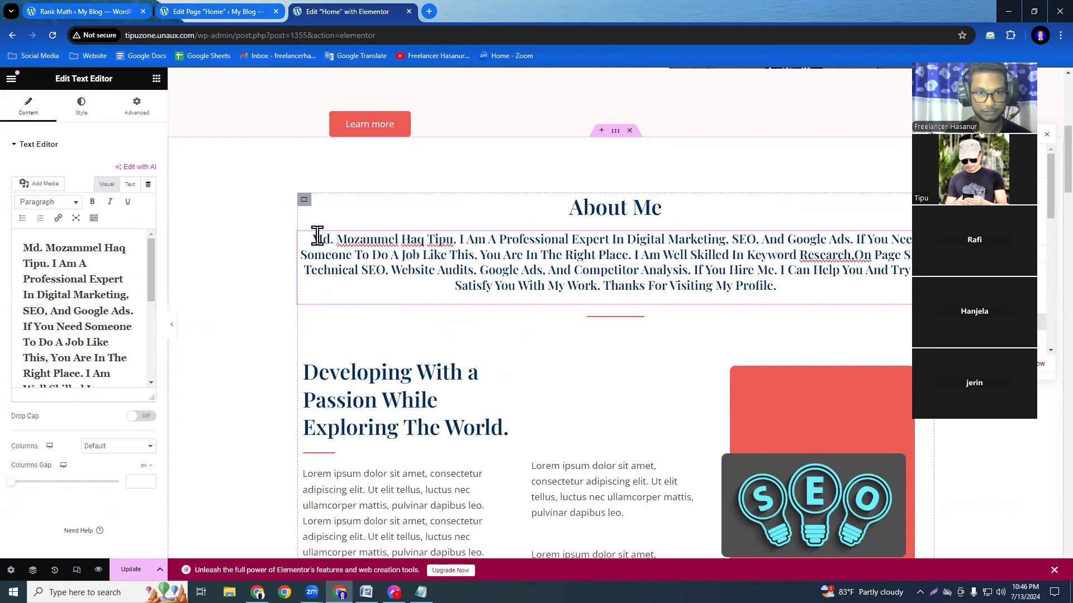
left_click_drag(317, 237, 456, 237)
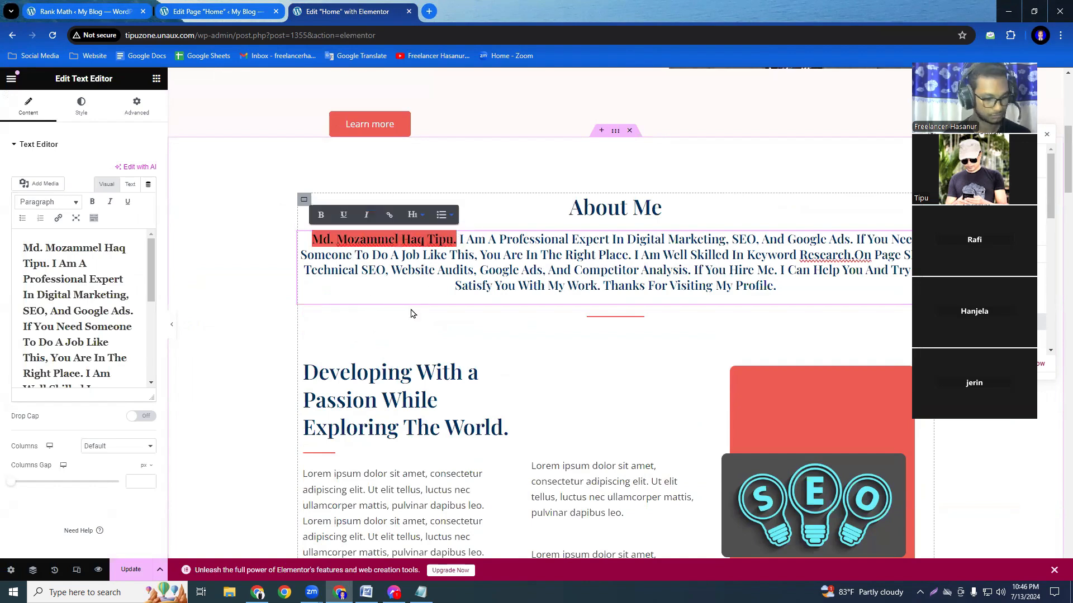
Replace the placeholder text below the What Services I'm Providing heading with the copied full name.
scroll(543, 326, "down", 10)
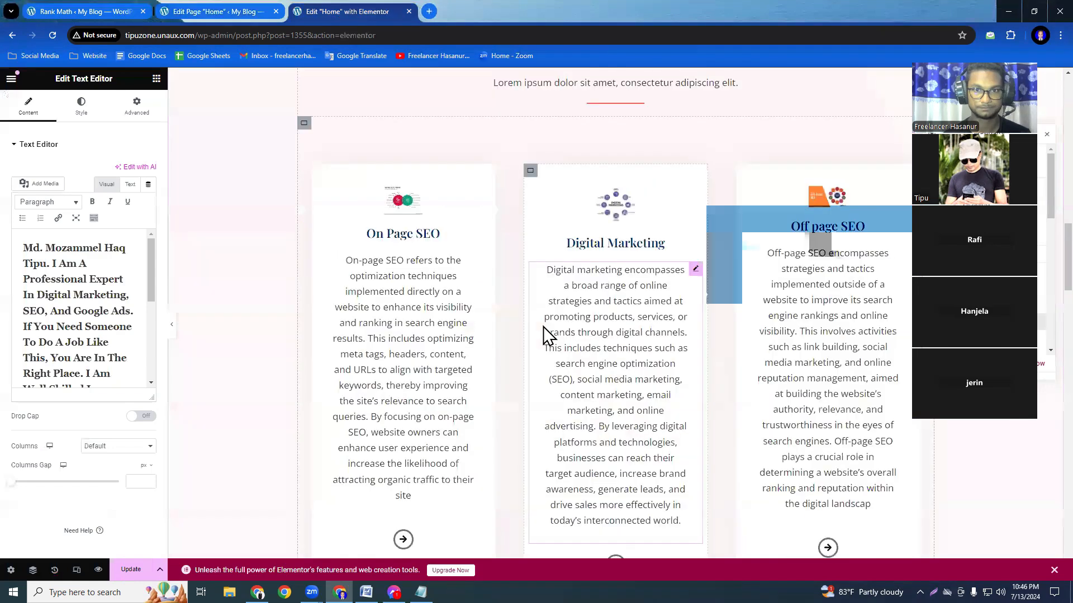
left_click(579, 268)
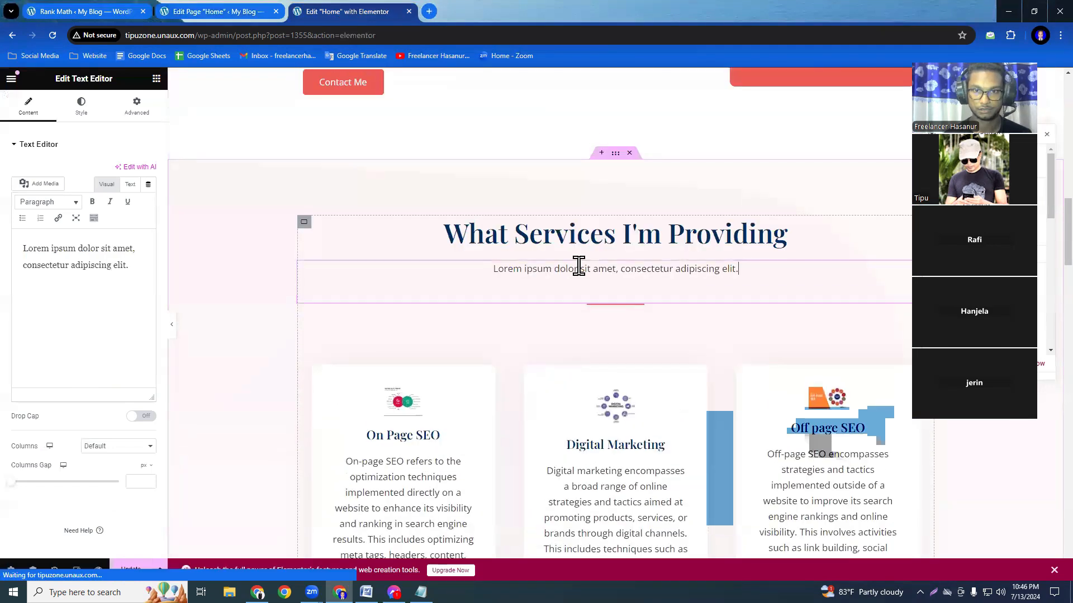
left_click(749, 273)
left_click_drag(747, 272, 601, 274)
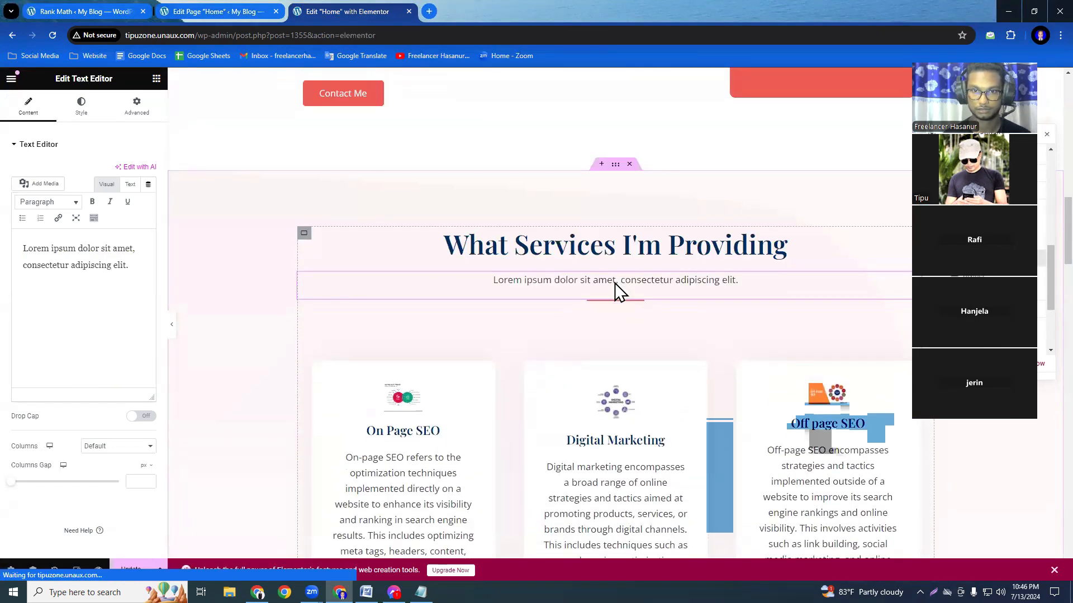
left_click(688, 285)
left_click_drag(747, 284, 719, 297)
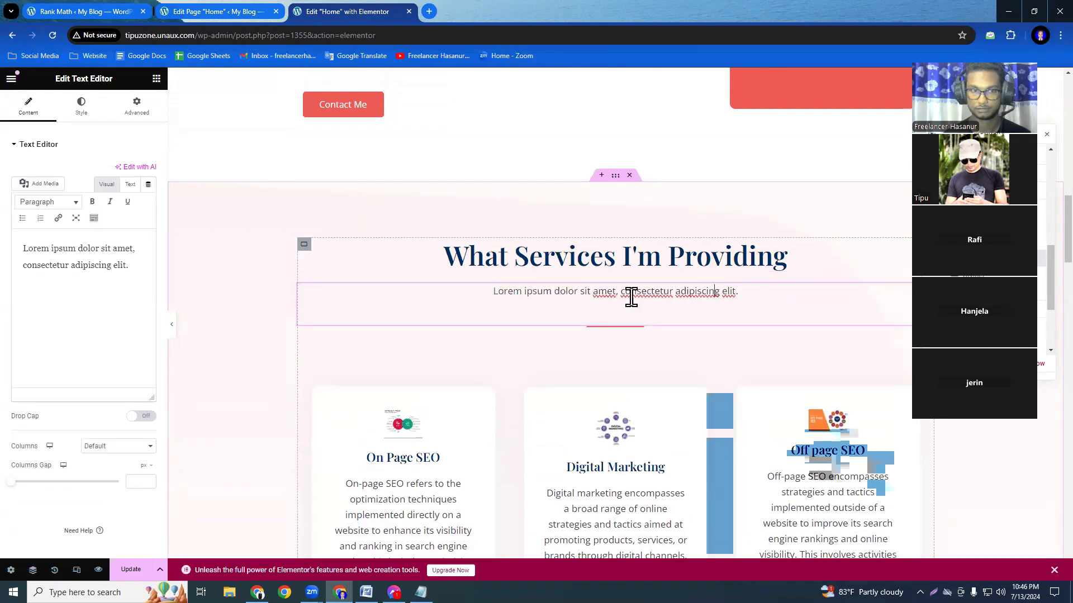
key("ctrl+a")
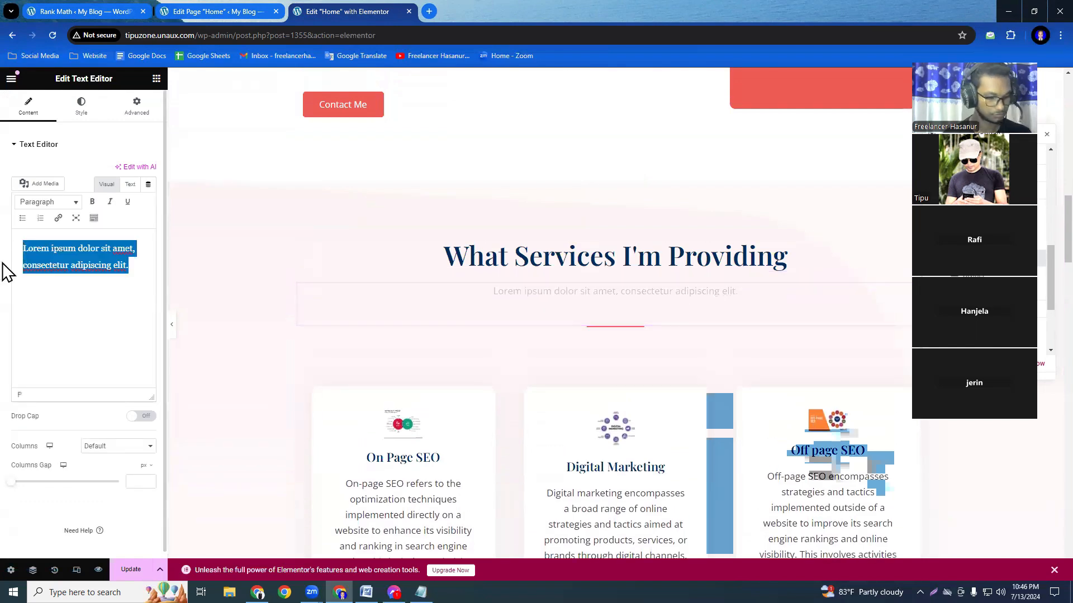
key("ctrl+v")
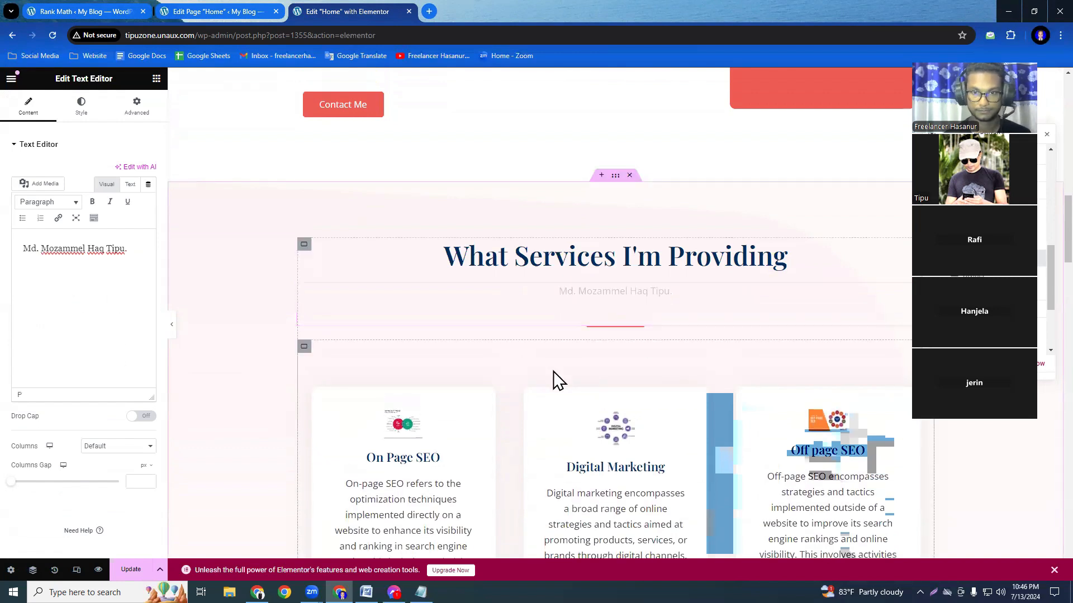
Replace the placeholder text below the Work Experience heading with the copied full name.
scroll(554, 379, "down", 10)
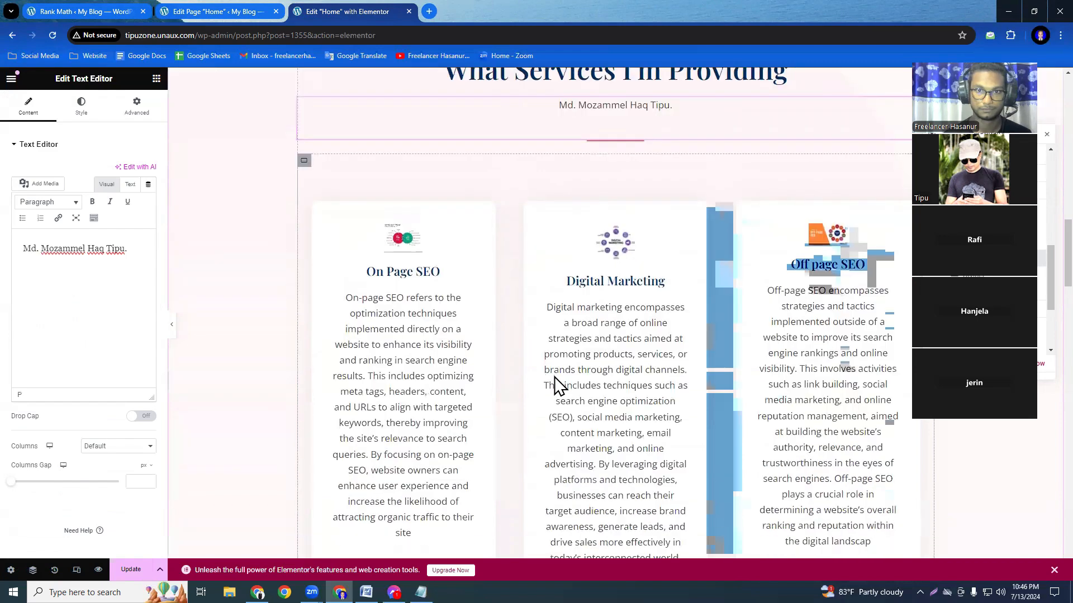
scroll(555, 383, "down", 5)
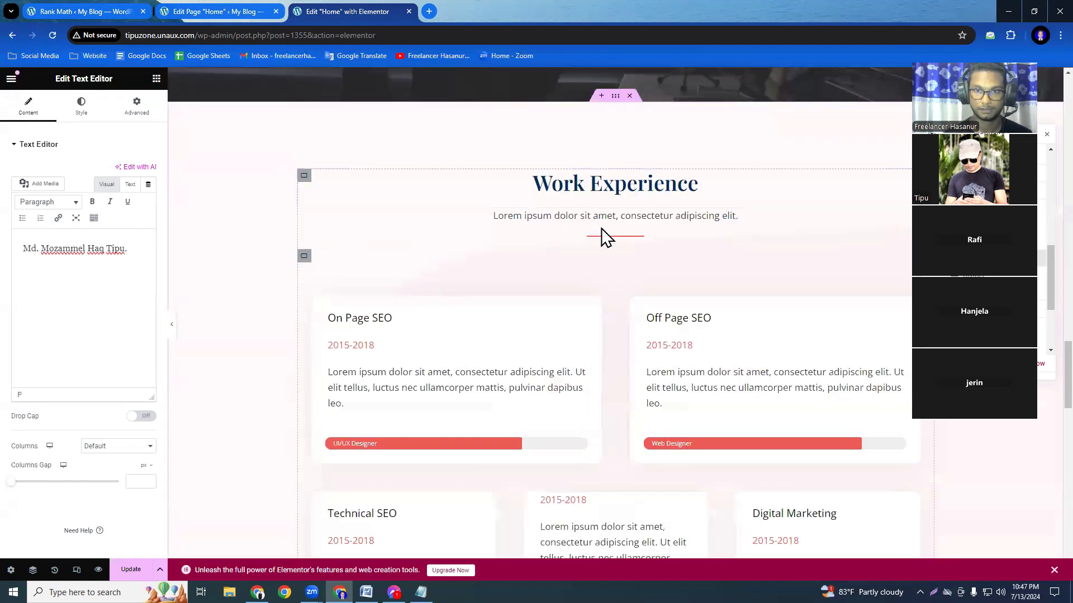
left_click(482, 218)
left_click_drag(137, 269, 5, 260)
type("Md. Mozammel Haq Tipu.")
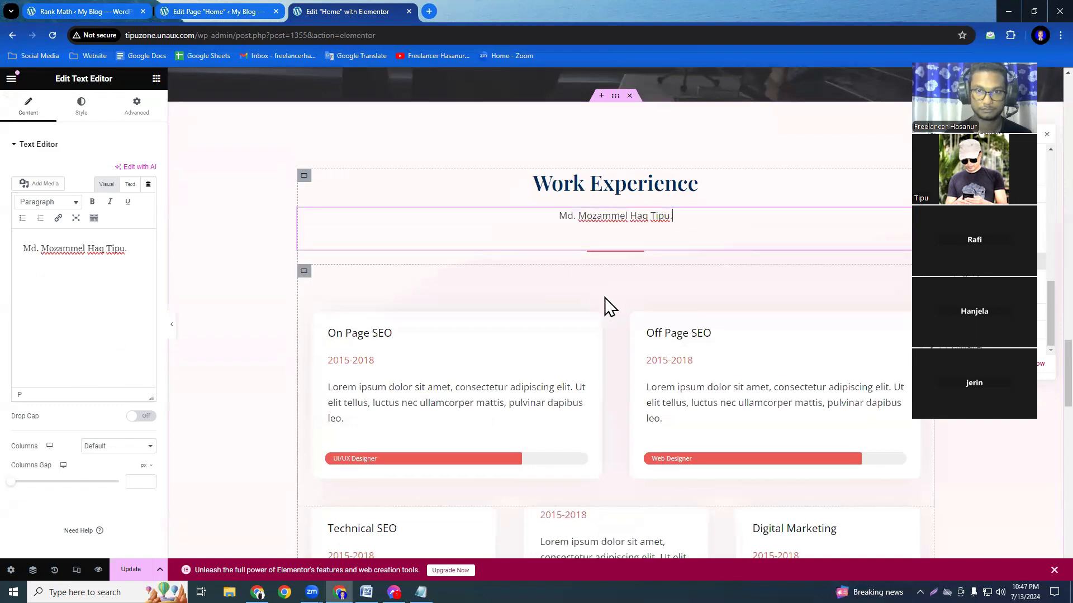
Replace the placeholder text below the My Portfolio heading with the copied full name.
scroll(611, 358, "down", 10)
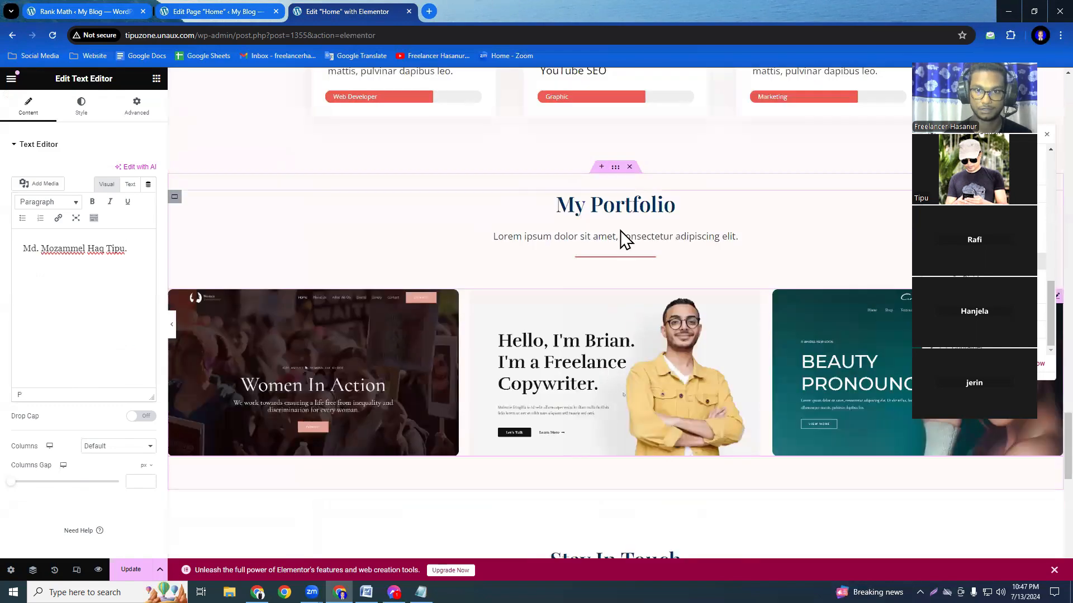
left_click(618, 234)
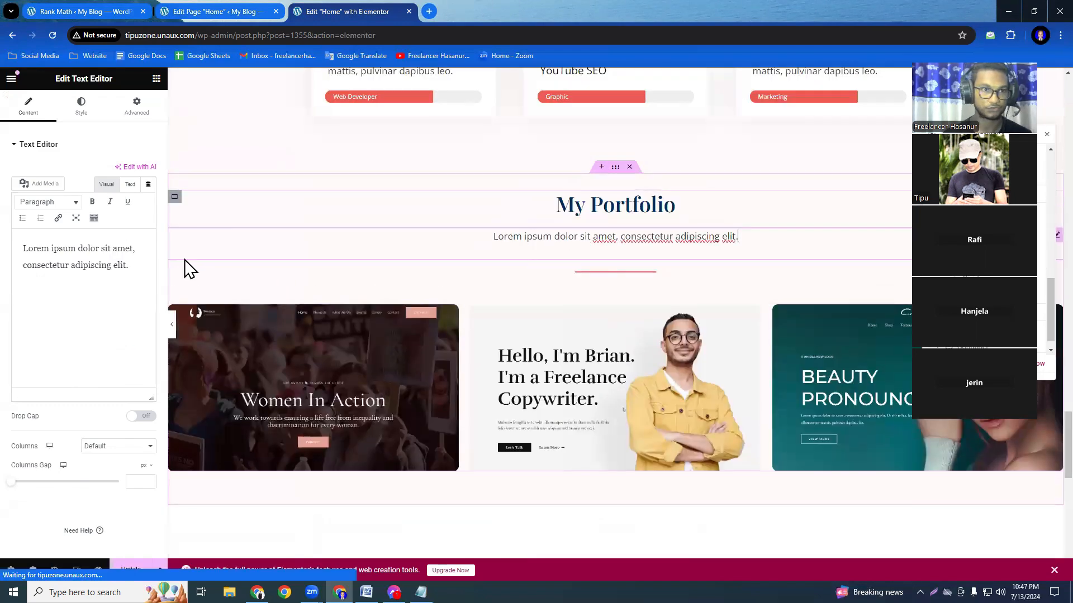
triple_click(40, 255)
type("Md. Mozammel Haq Tipu.")
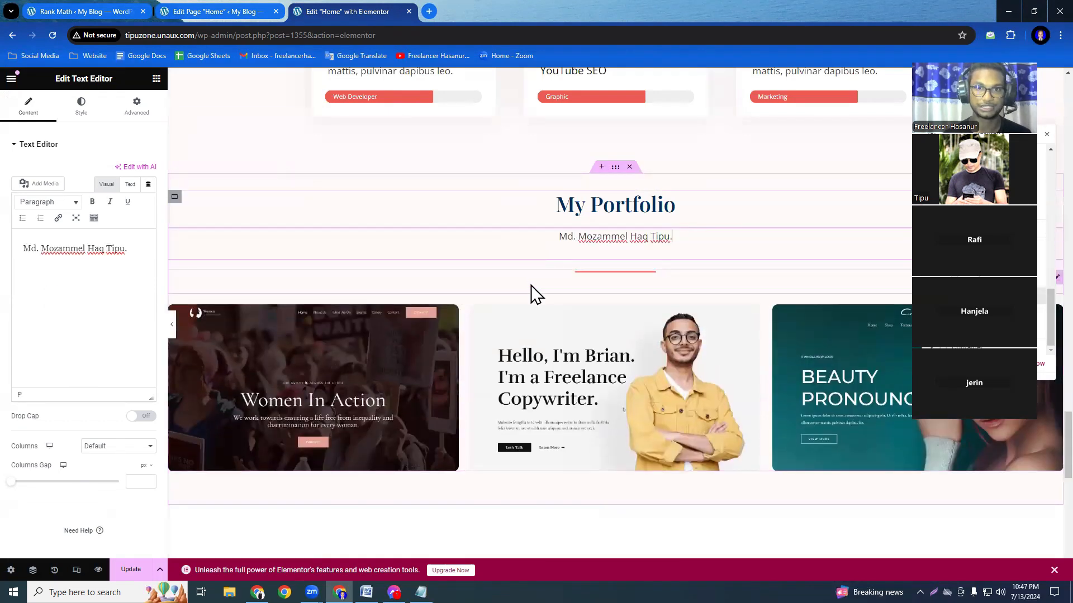
left_click(531, 285)
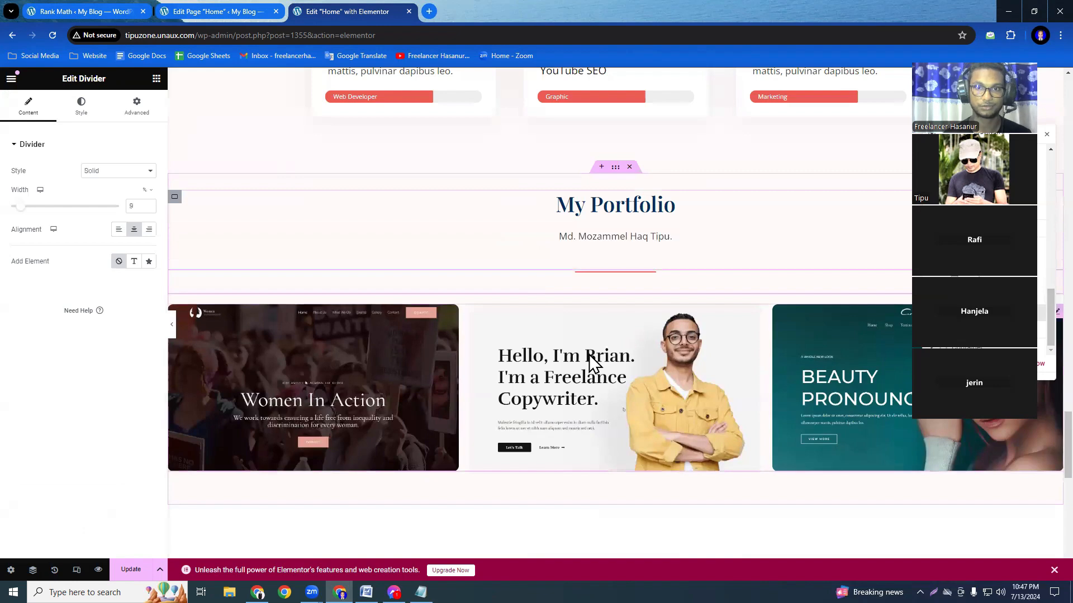
Save the edited Home page sections by updating the page in Elementor.
scroll(546, 426, "down", 5)
scroll(546, 426, "up", 5)
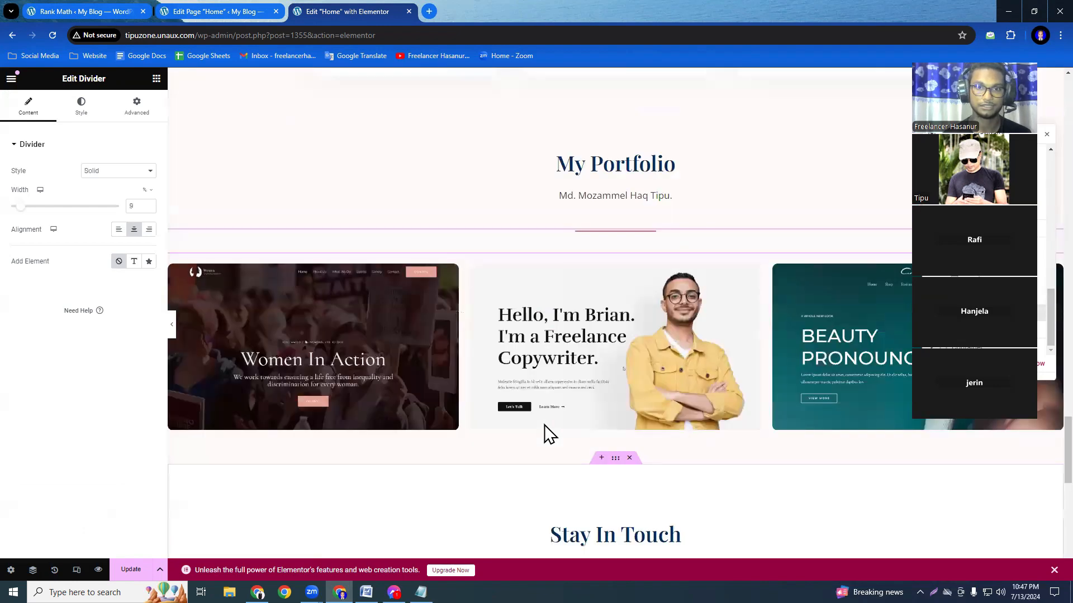
scroll(545, 424, "up", 6)
scroll(544, 425, "up", 10)
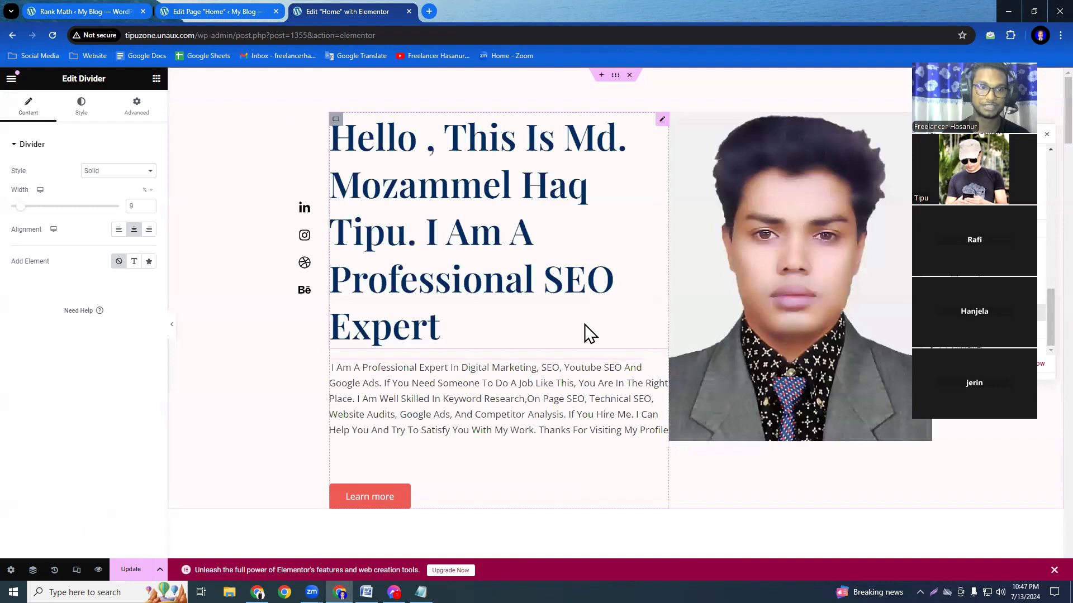
left_click(131, 569)
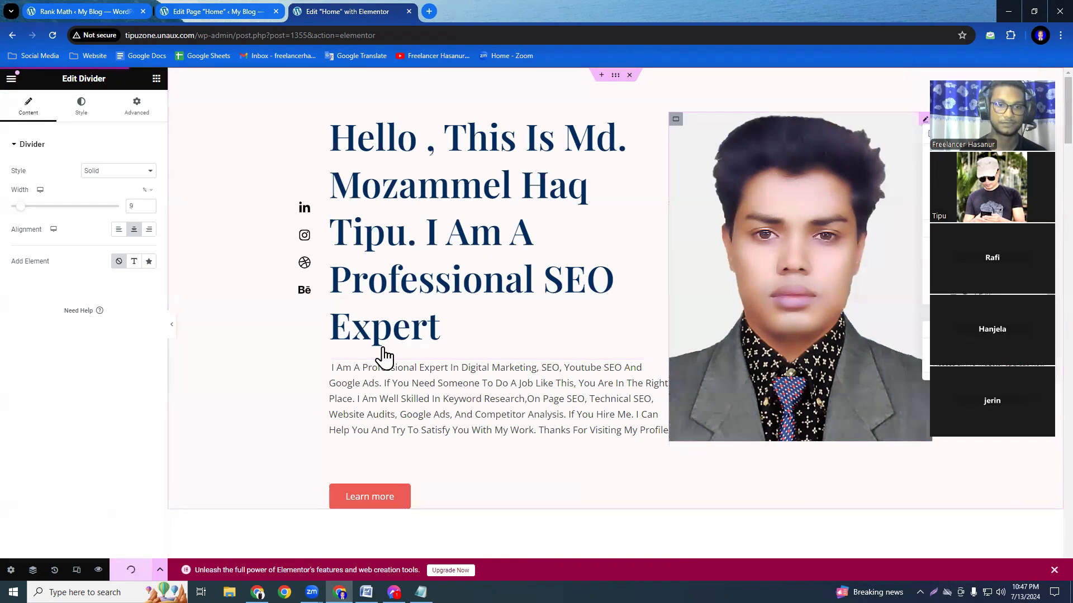
Update the Home page in its WordPress editor and expand Rank Math's Additional checks.
left_click(221, 12)
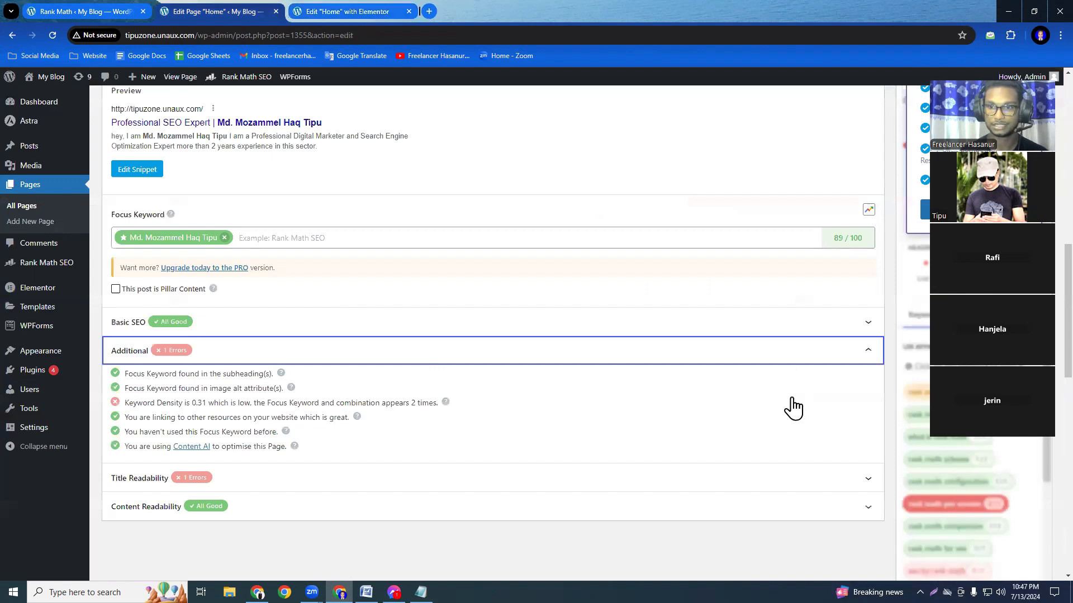
scroll(790, 407, "up", 10)
left_click(1024, 463)
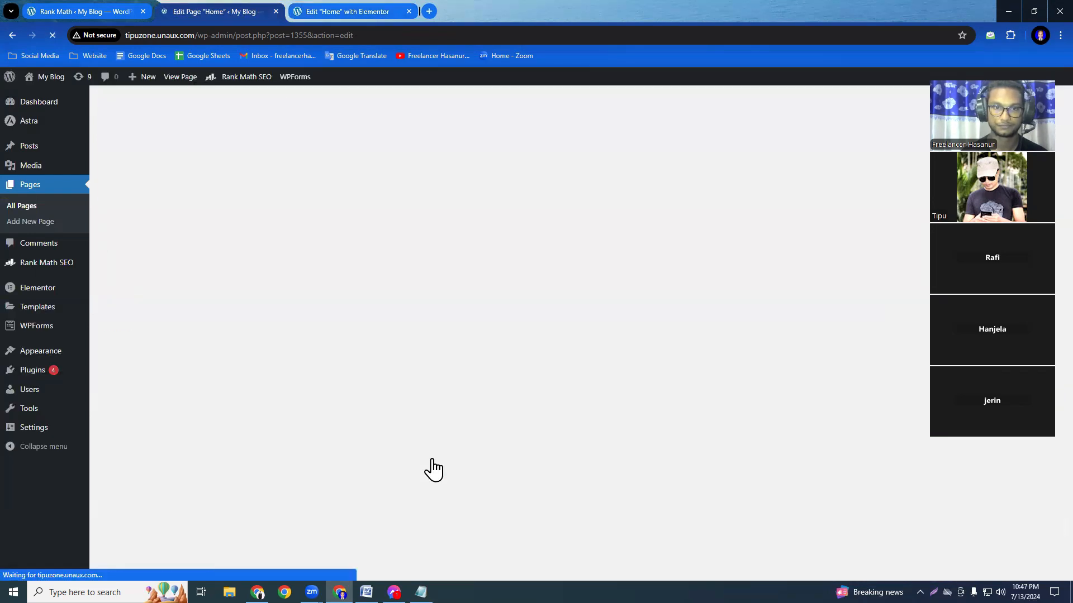
scroll(365, 376, "down", 3)
scroll(365, 368, "down", 10)
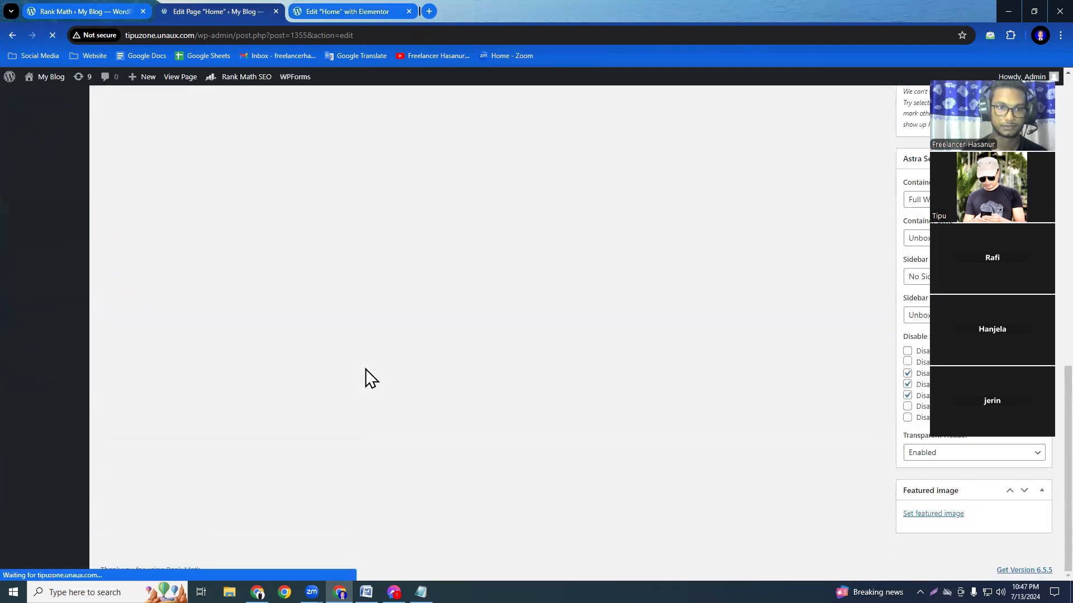
scroll(366, 371, "up", 5)
scroll(365, 371, "down", 6)
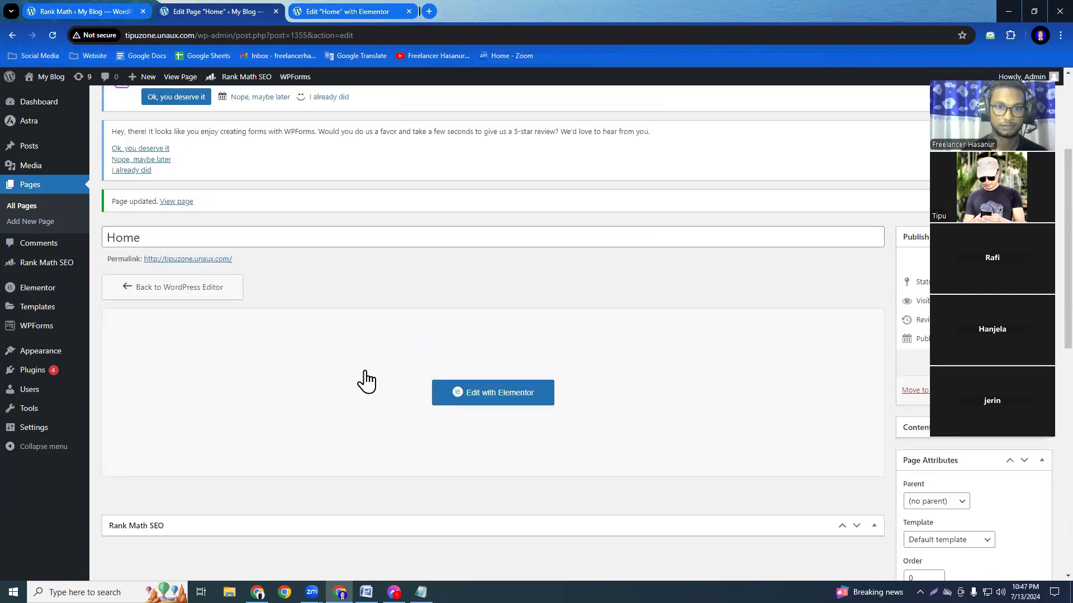
scroll(371, 383, "down", 6)
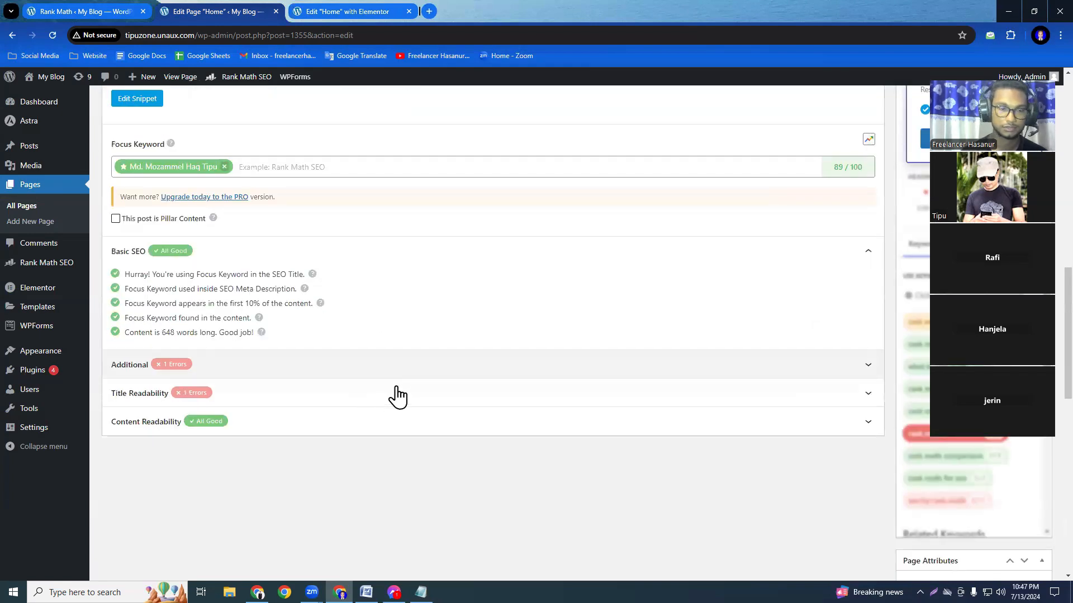
left_click(238, 368)
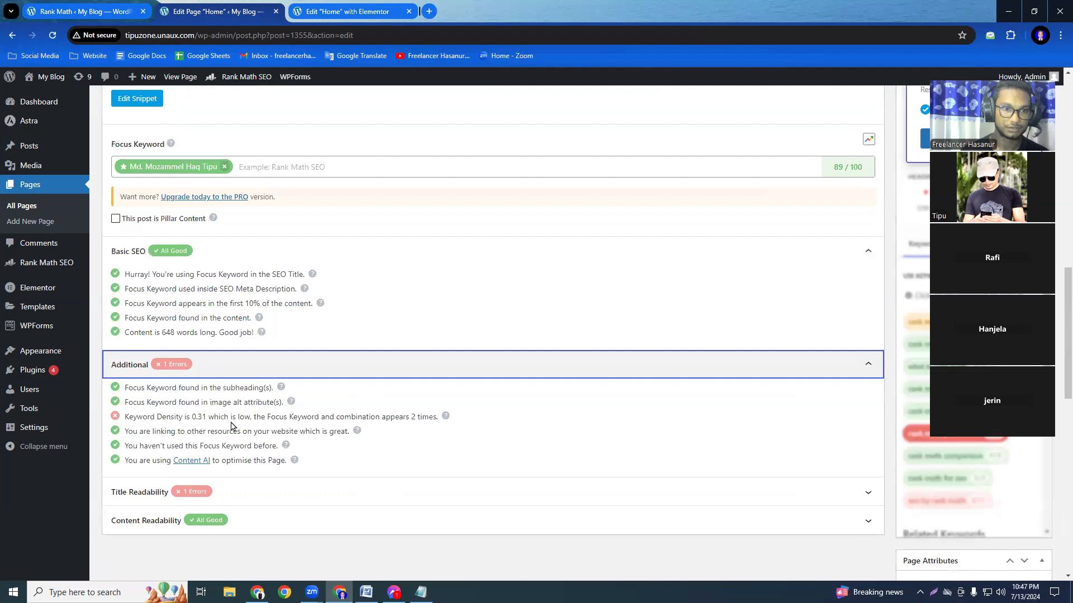
Reload the WordPress editor and review Rank Math's Additional and Title Readability checks.
left_click(53, 36)
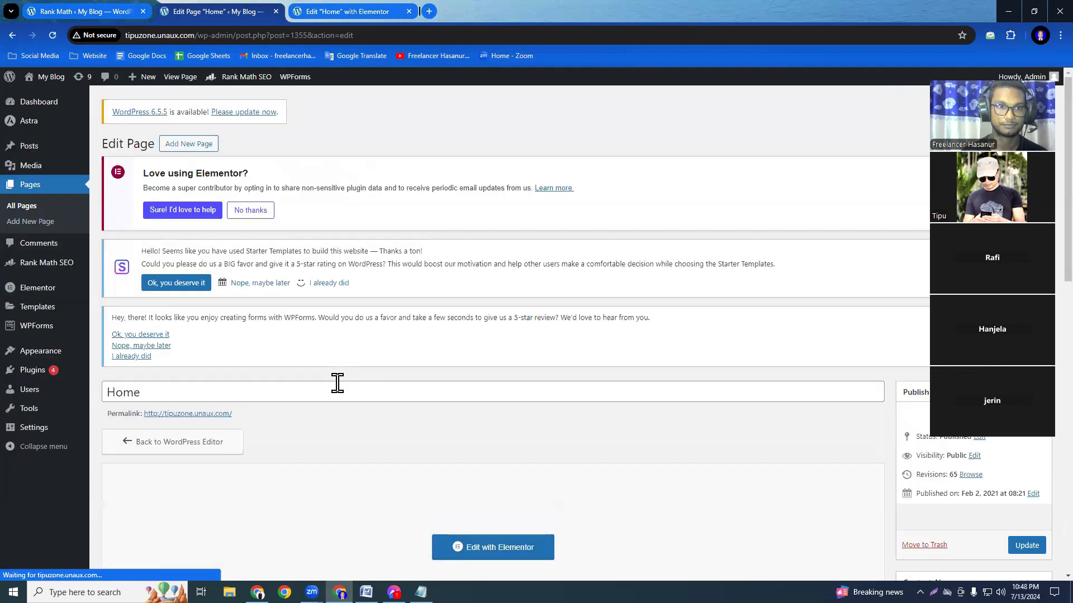
scroll(338, 391, "down", 14)
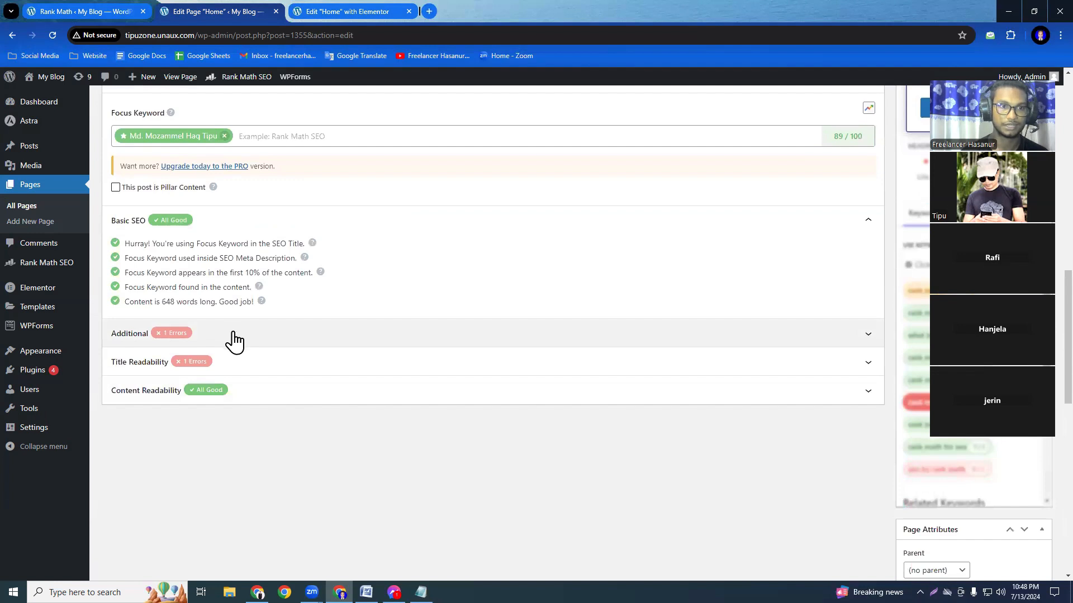
left_click(232, 340)
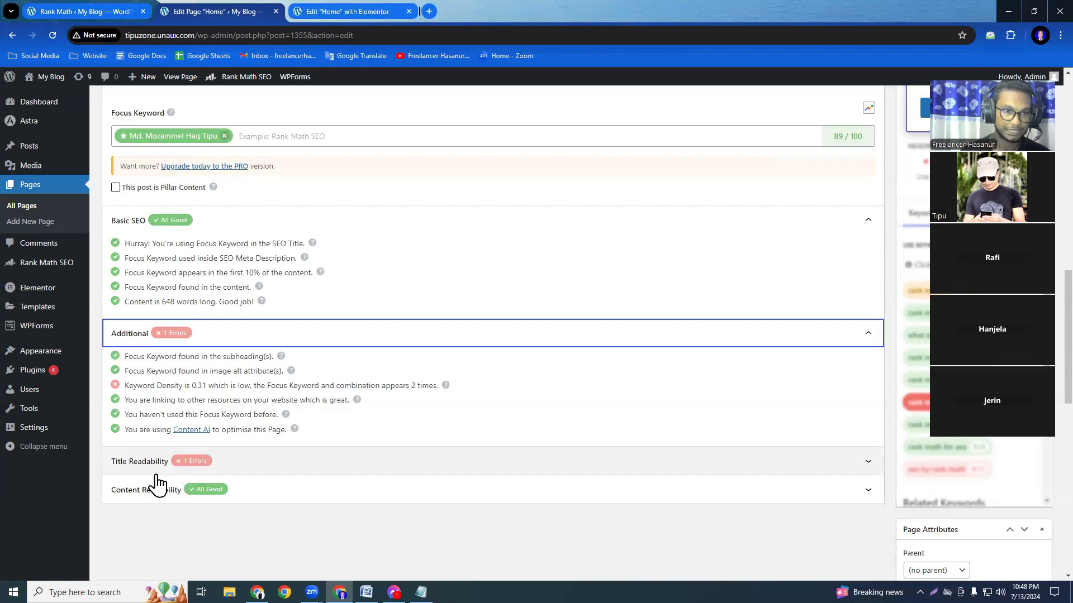
left_click(239, 472)
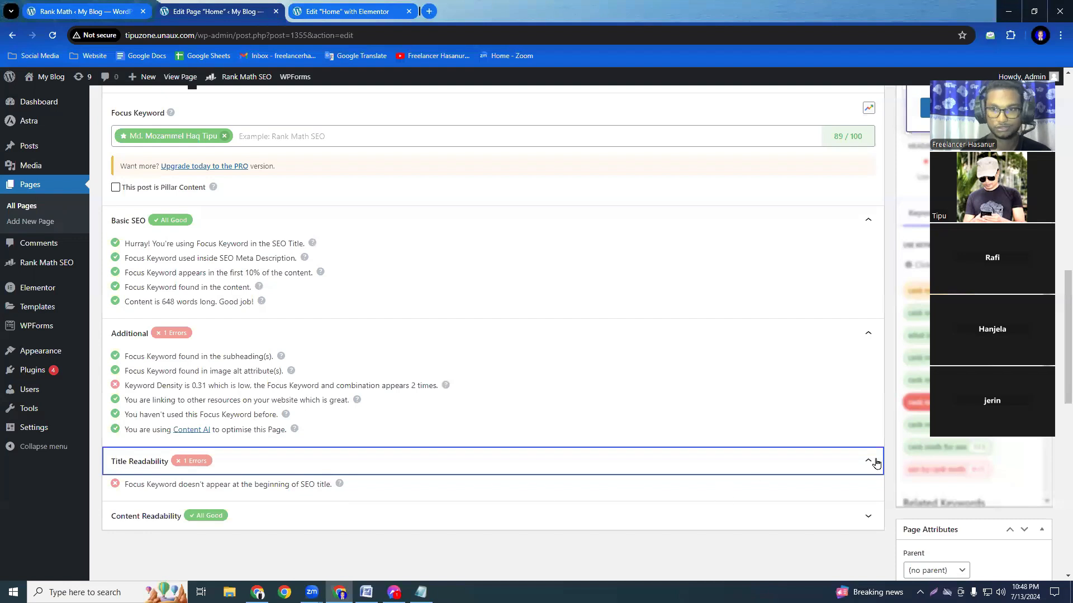
left_click(799, 473)
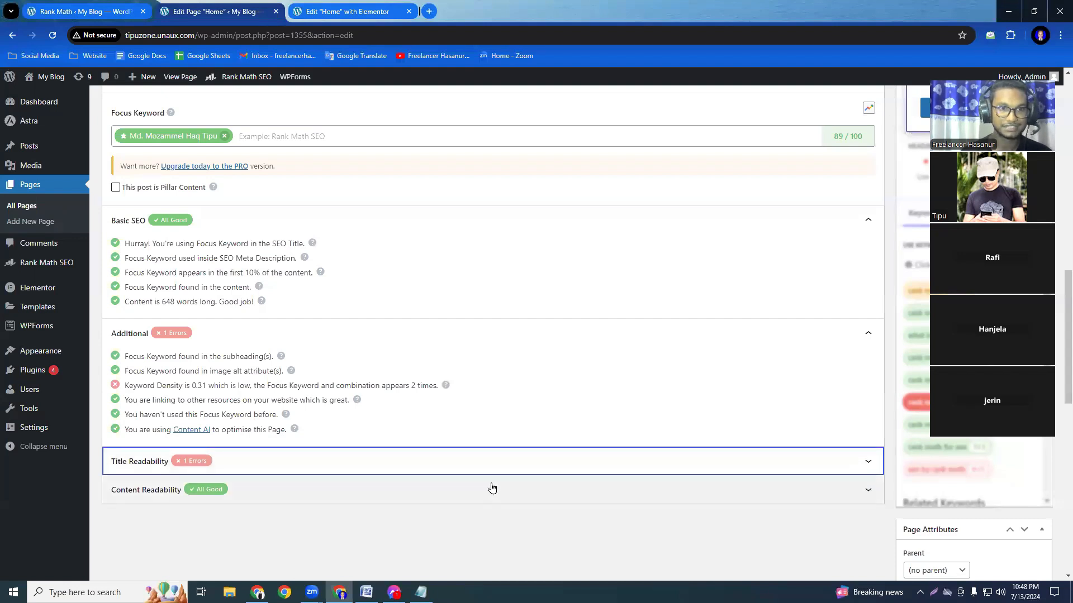
In the snippet's SEO title, move the site owner's full name to the beginning, followed by "| Professional SEO Expert".
scroll(491, 488, "up", 7)
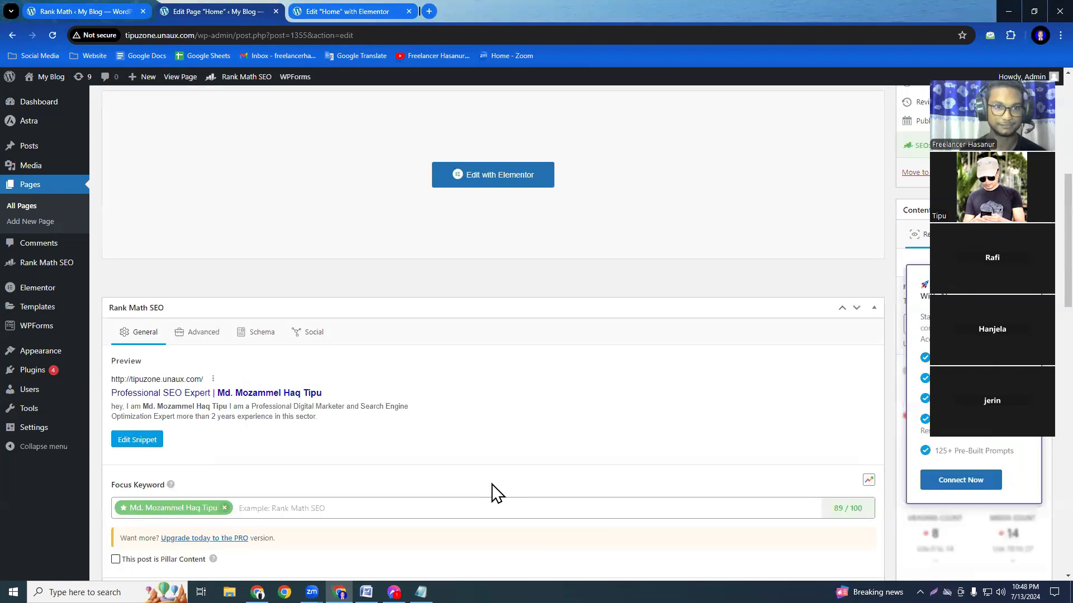
left_click(136, 441)
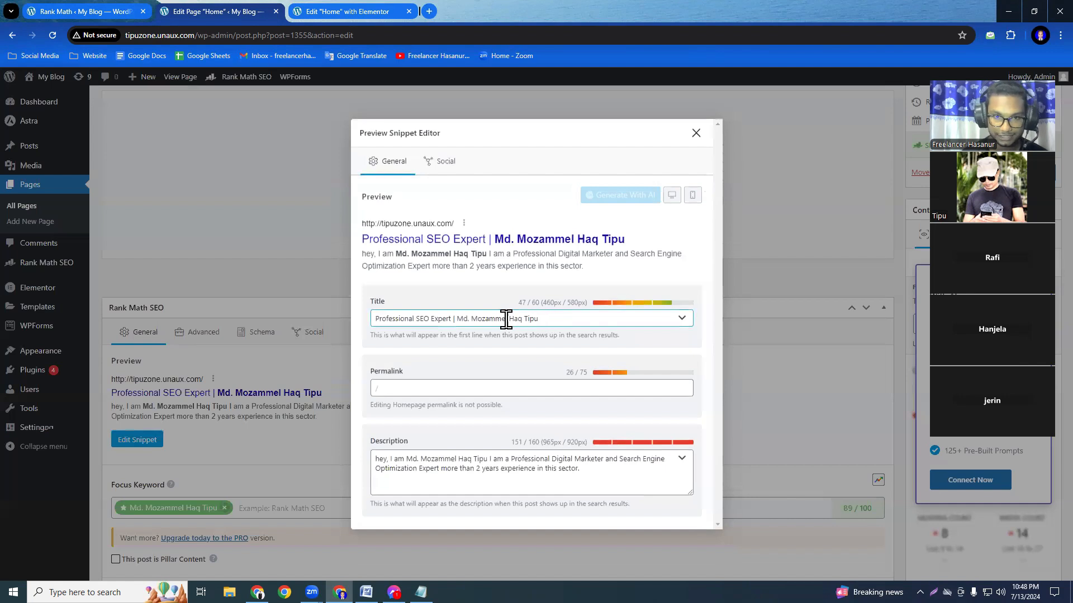
left_click_drag(540, 318, 457, 317)
key("ctrl+c")
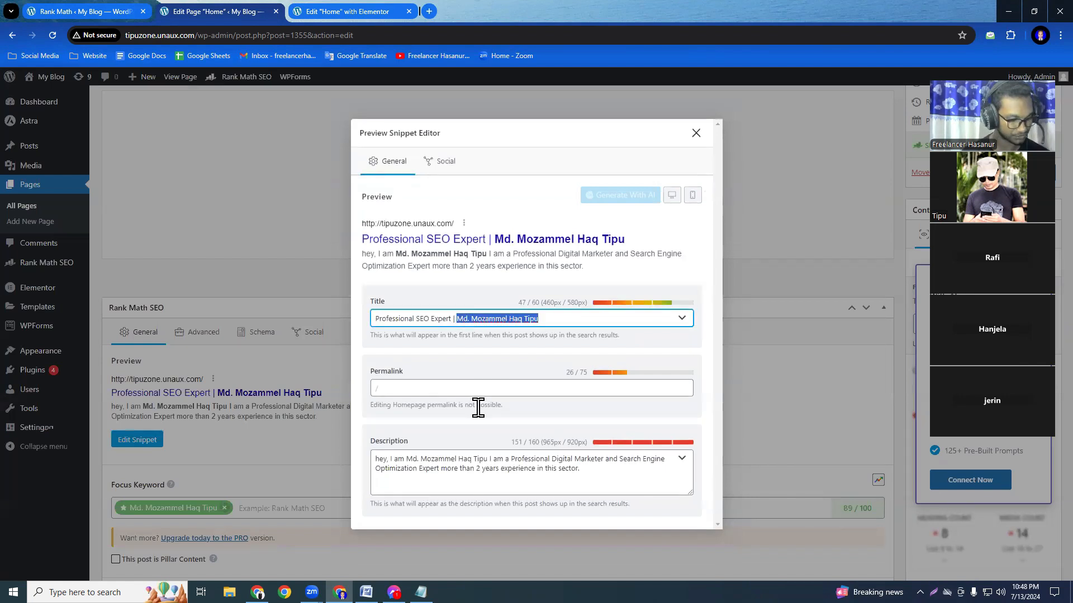
key("BackSpace")
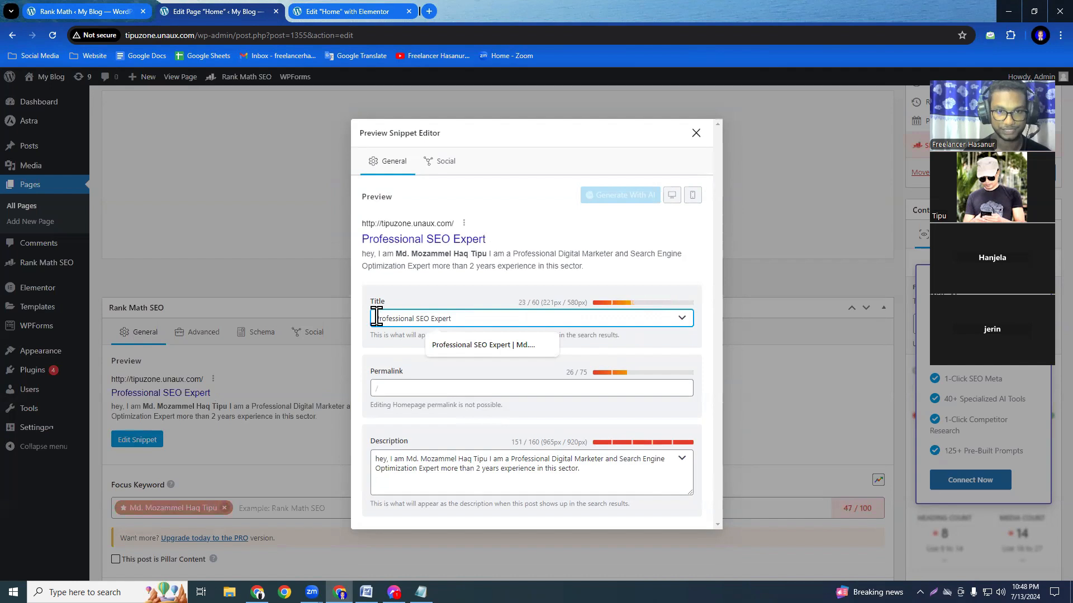
key("ctrl+v")
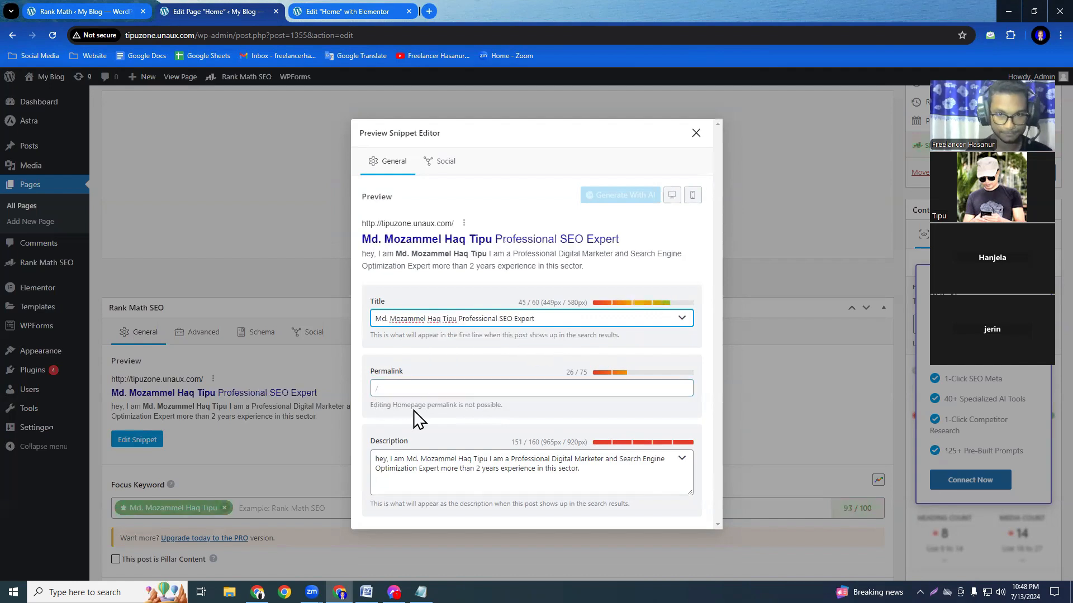
type("|")
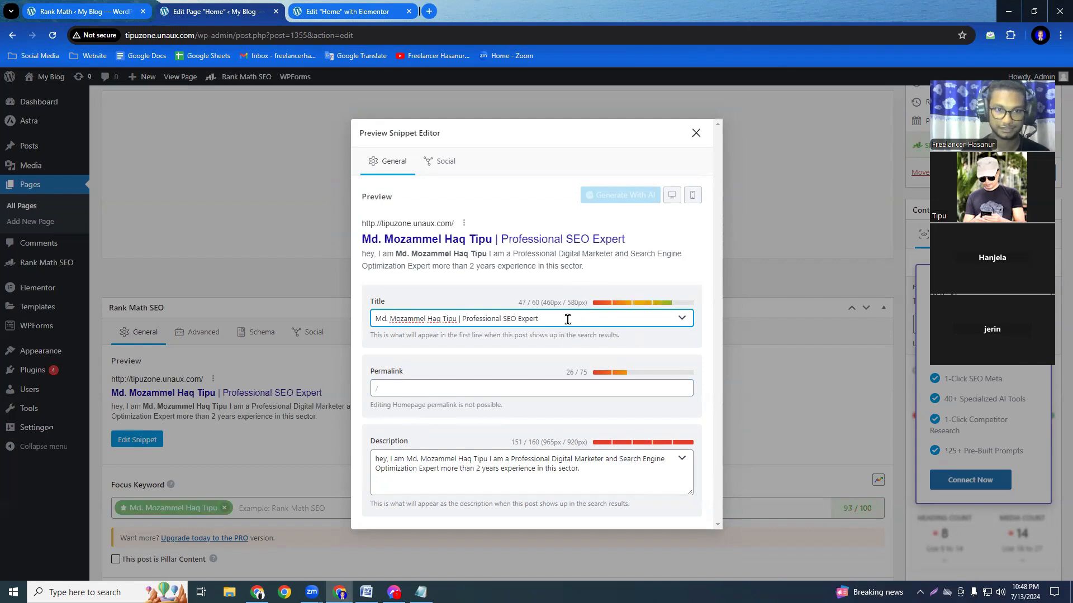
left_click(695, 133)
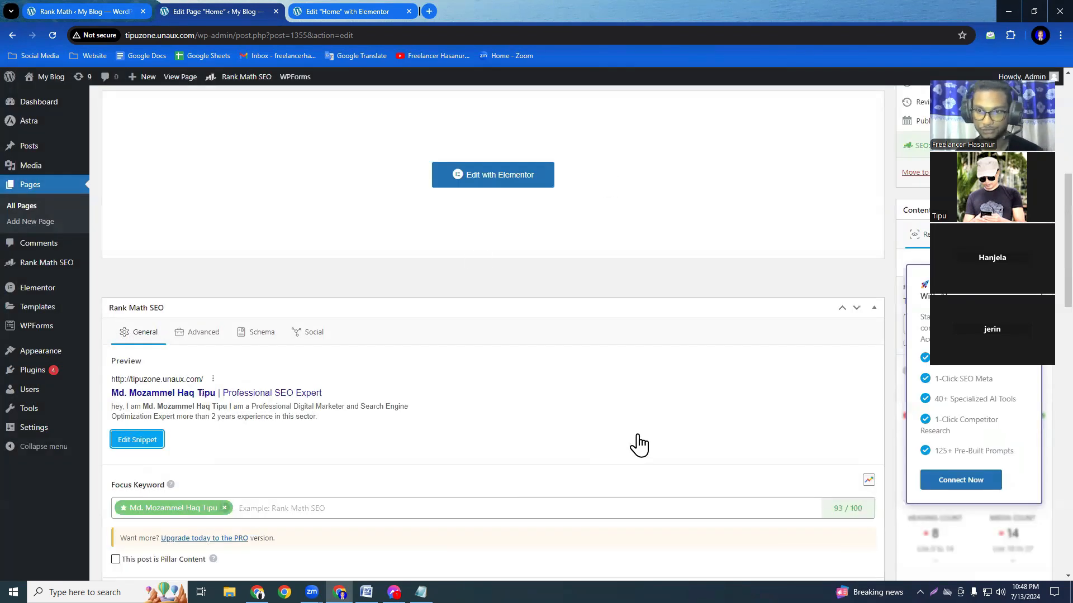
Check the SEO score and the Title Readability result for the edited title, and collapse the reviewed sections.
scroll(636, 445, "down", 3)
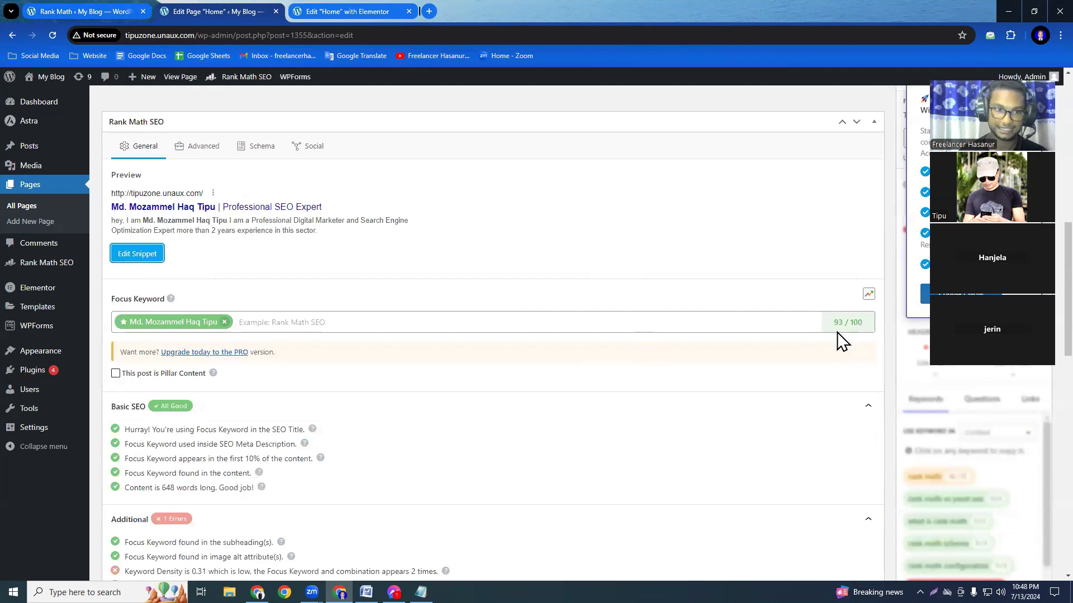
scroll(370, 501, "down", 3)
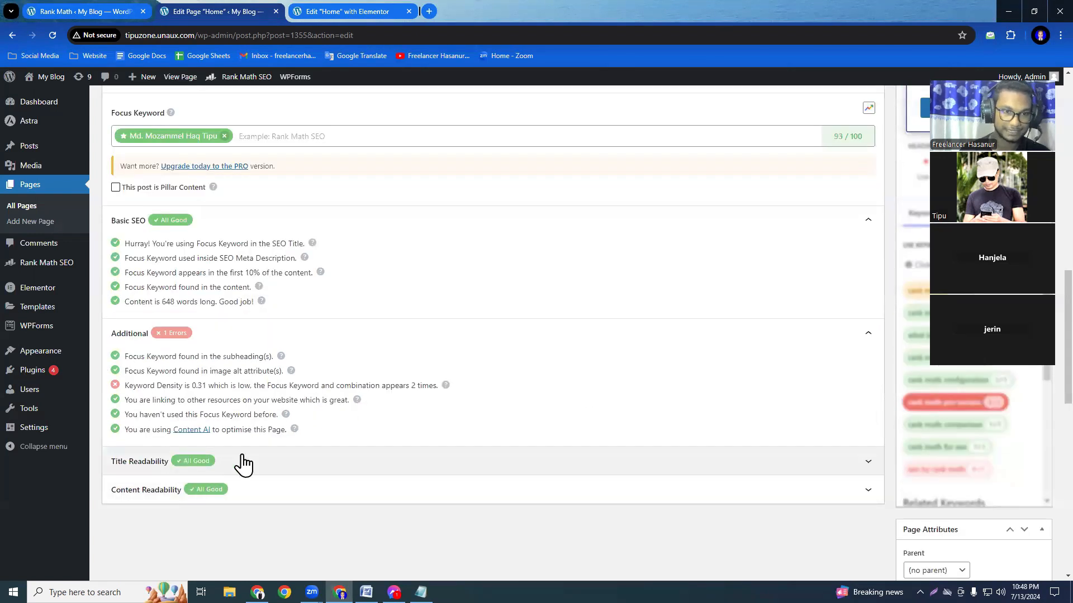
left_click(243, 464)
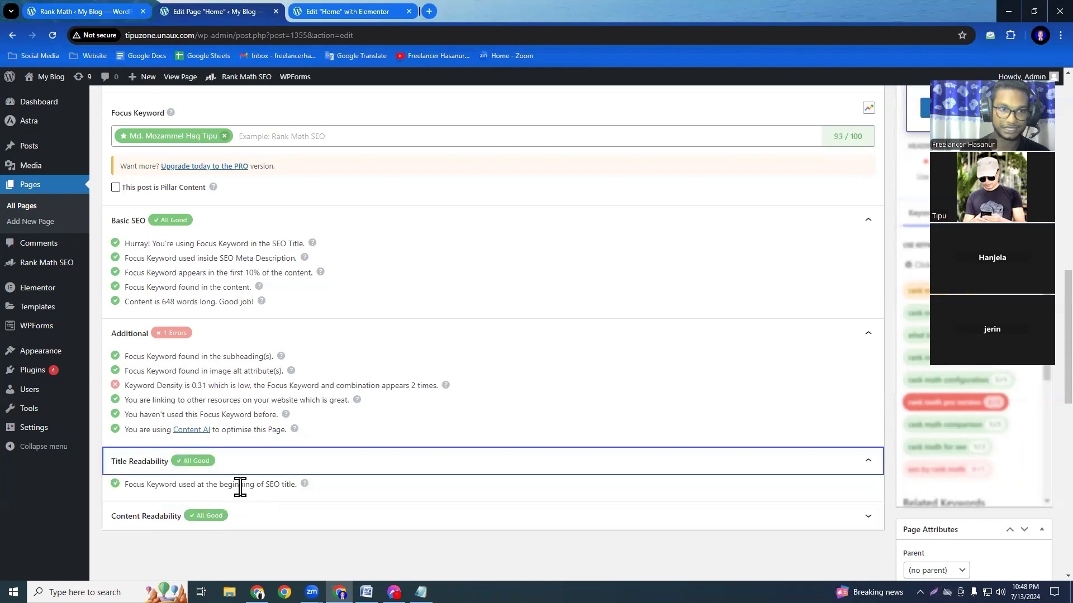
left_click(867, 462)
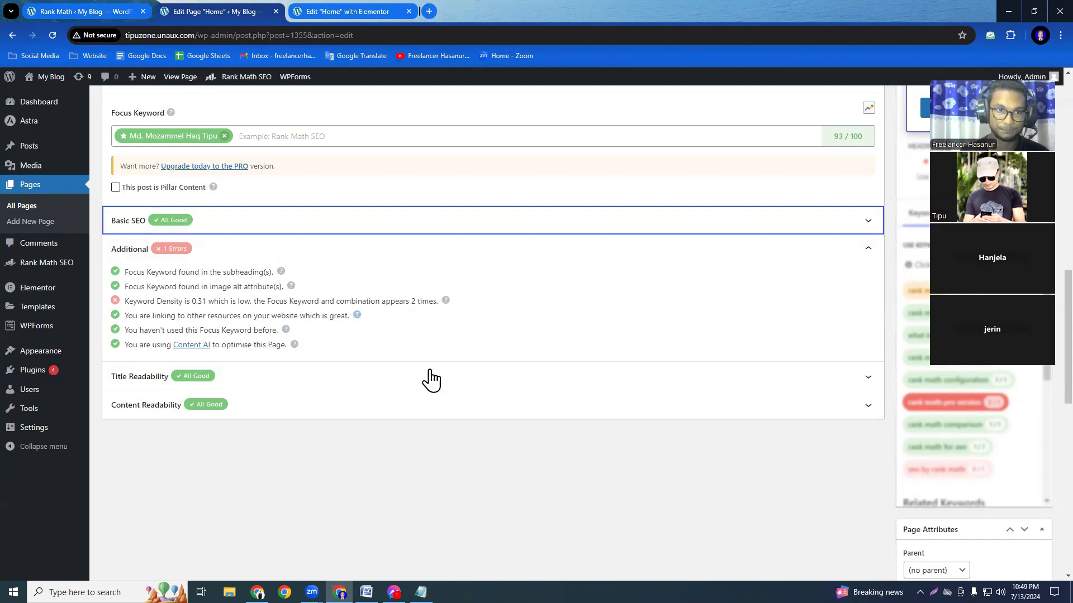
Update the Home page with the new SEO title, review the Rank Math checks and return to the Elementor editor.
scroll(432, 383, "up", 6)
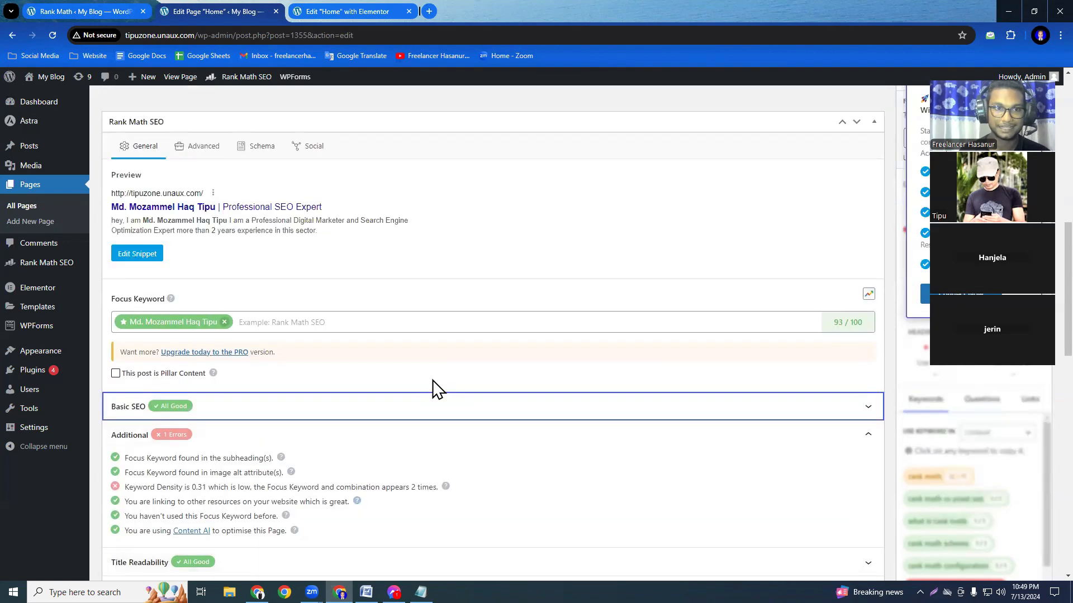
scroll(968, 511, "up", 6)
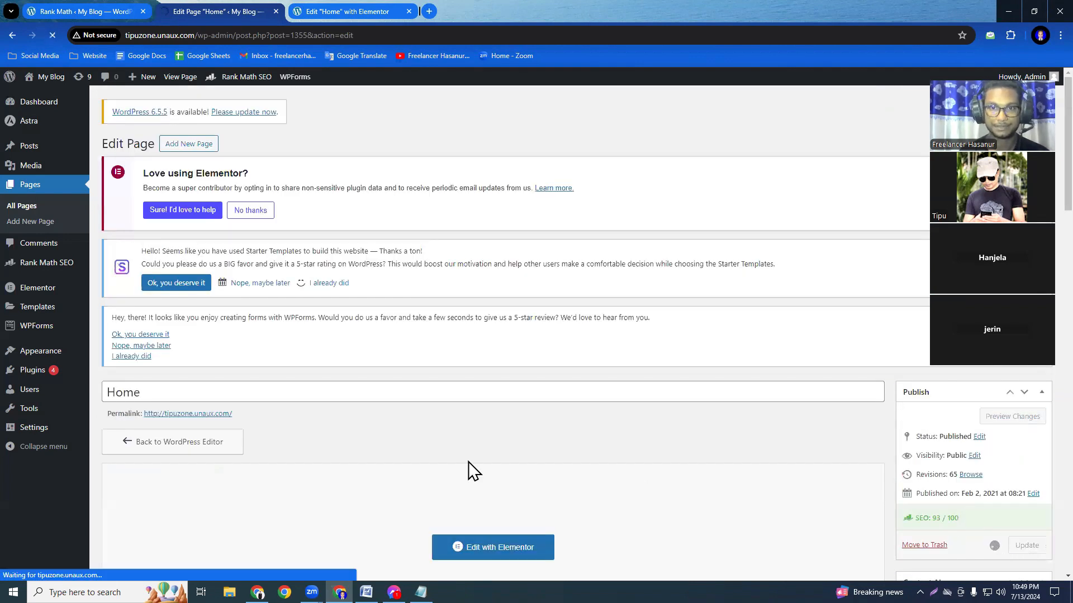
scroll(468, 462, "down", 4)
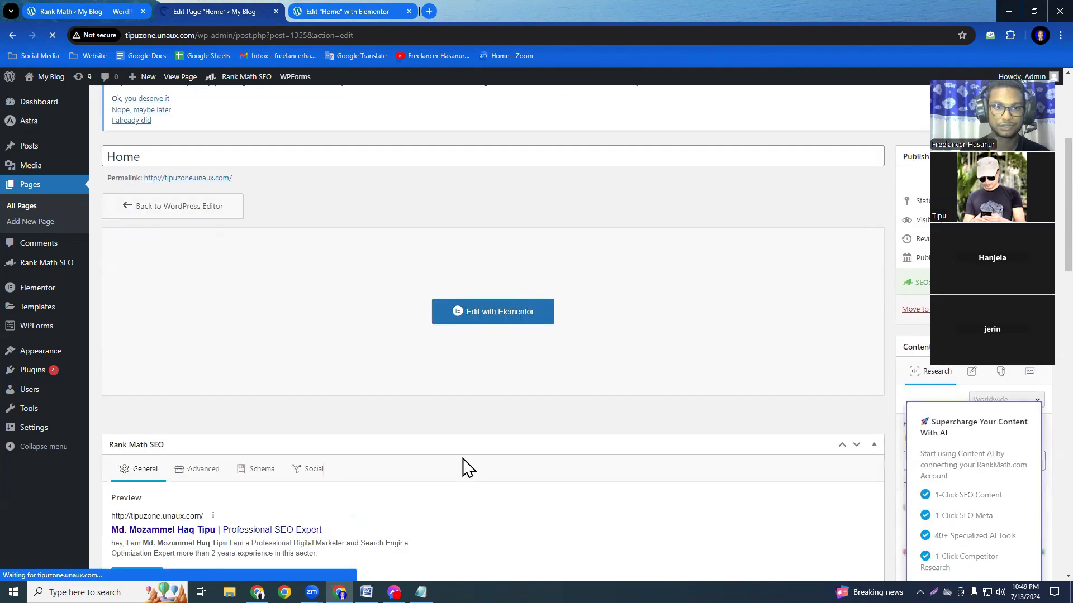
scroll(462, 460, "down", 6)
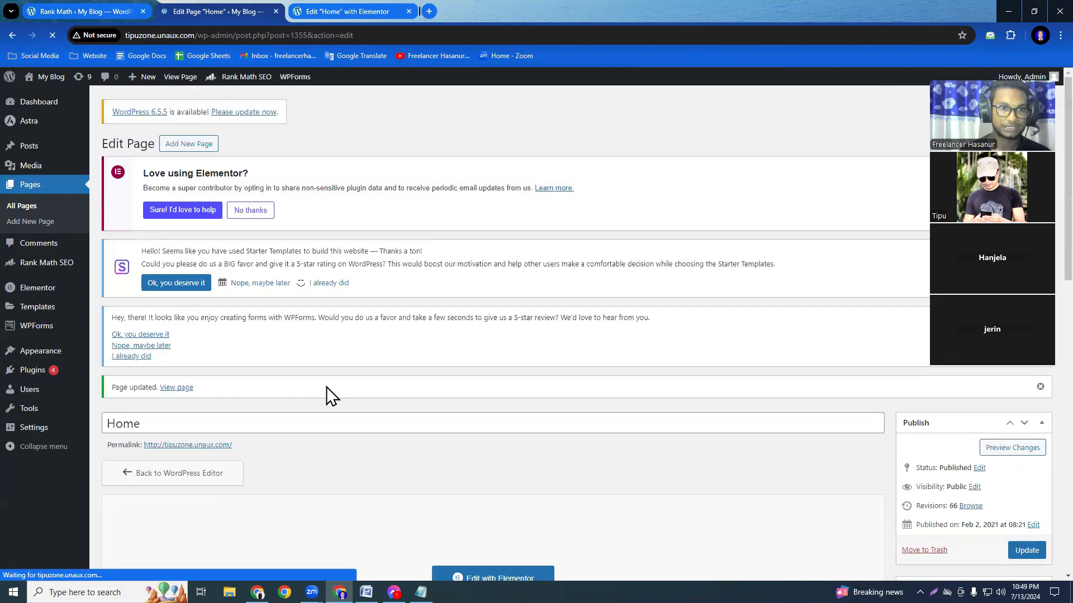
scroll(318, 396, "down", 12)
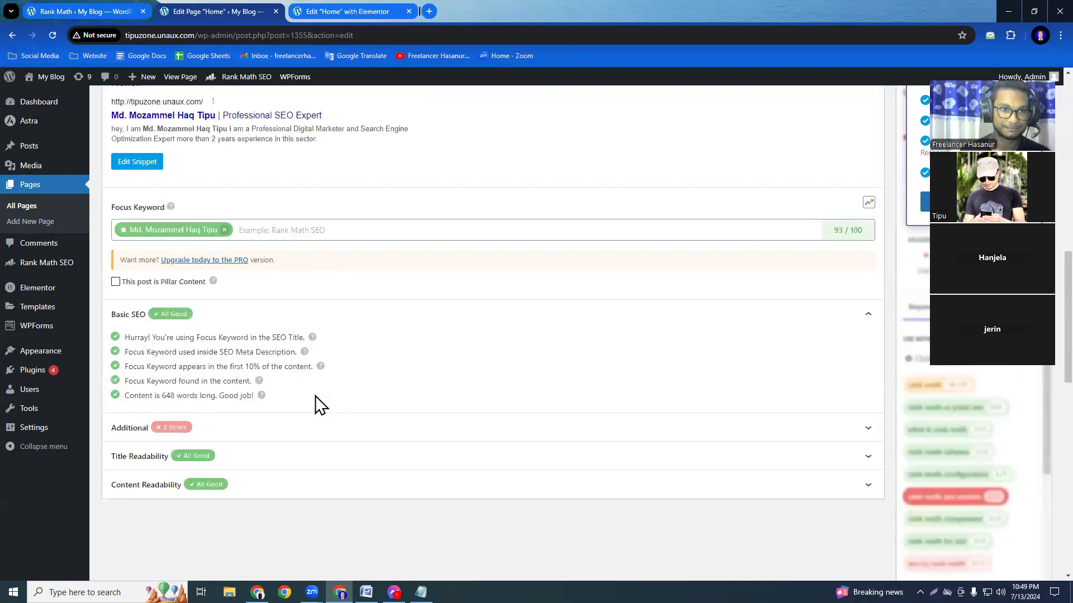
left_click(297, 20)
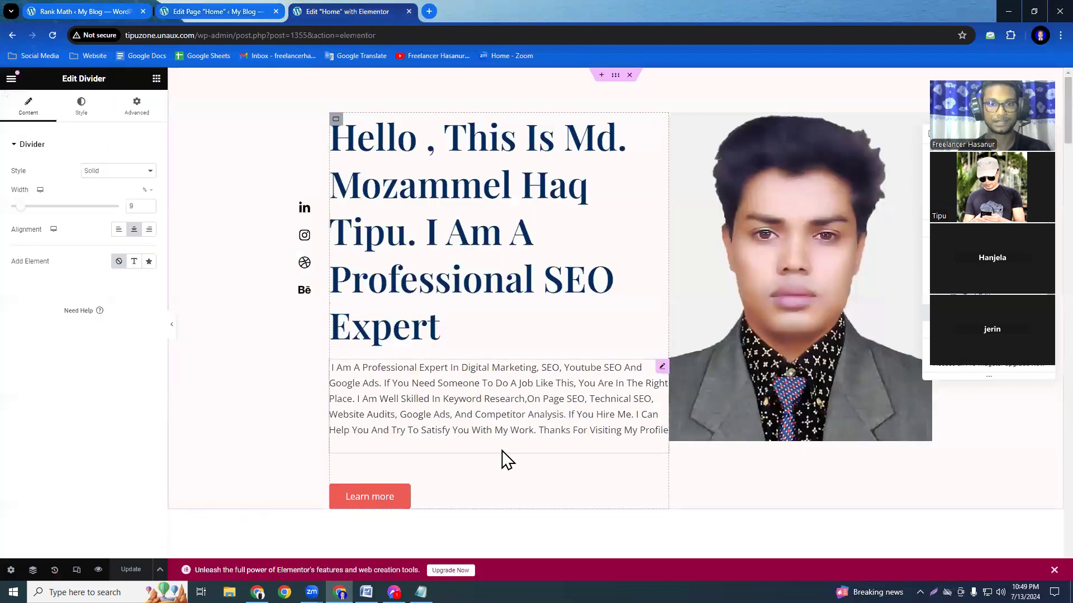
Add the site owner's full name, ending with a period, on a new line below the Home page's intro paragraph.
double_click(543, 426)
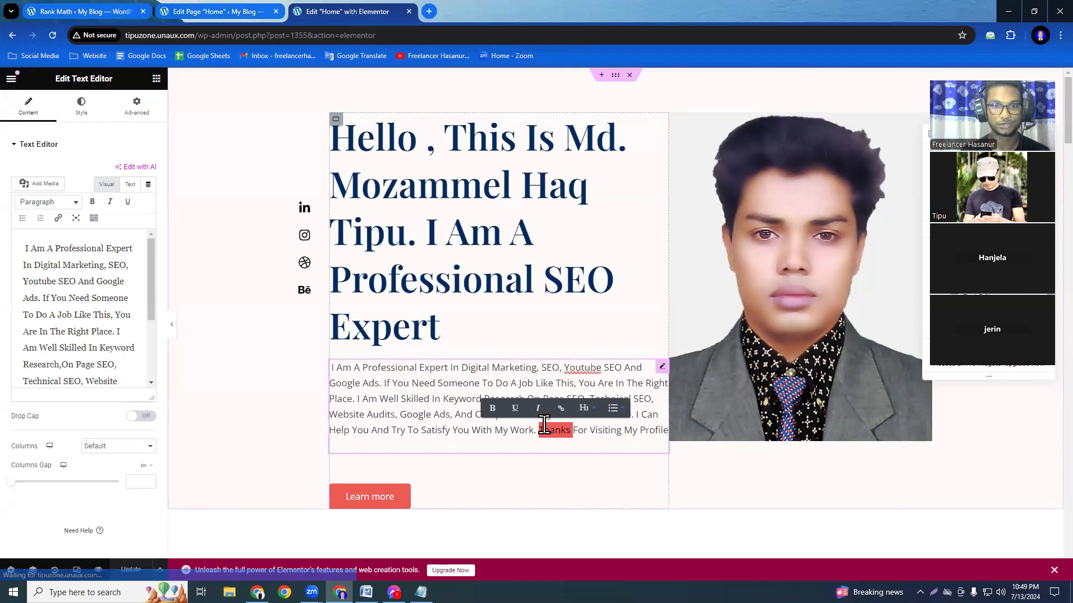
left_click(586, 428)
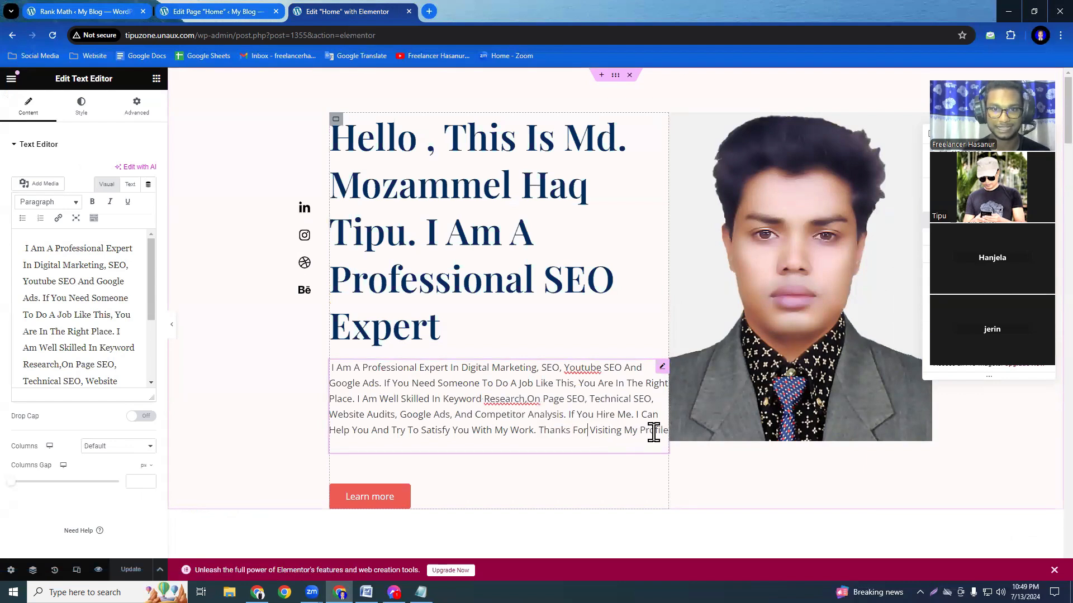
scroll(98, 340, "down", 4)
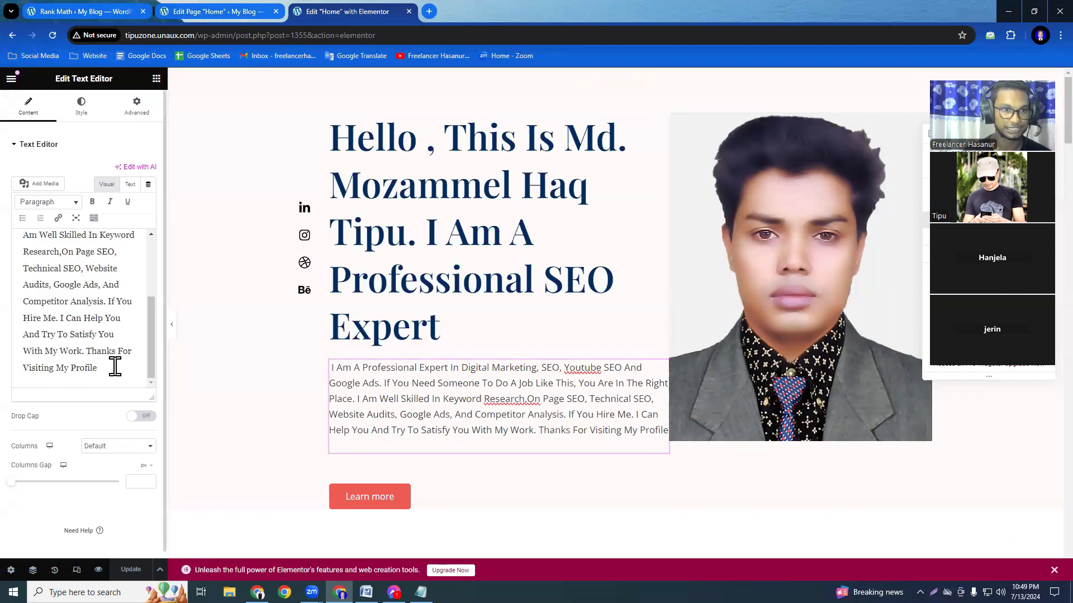
left_click(112, 366)
key("Return")
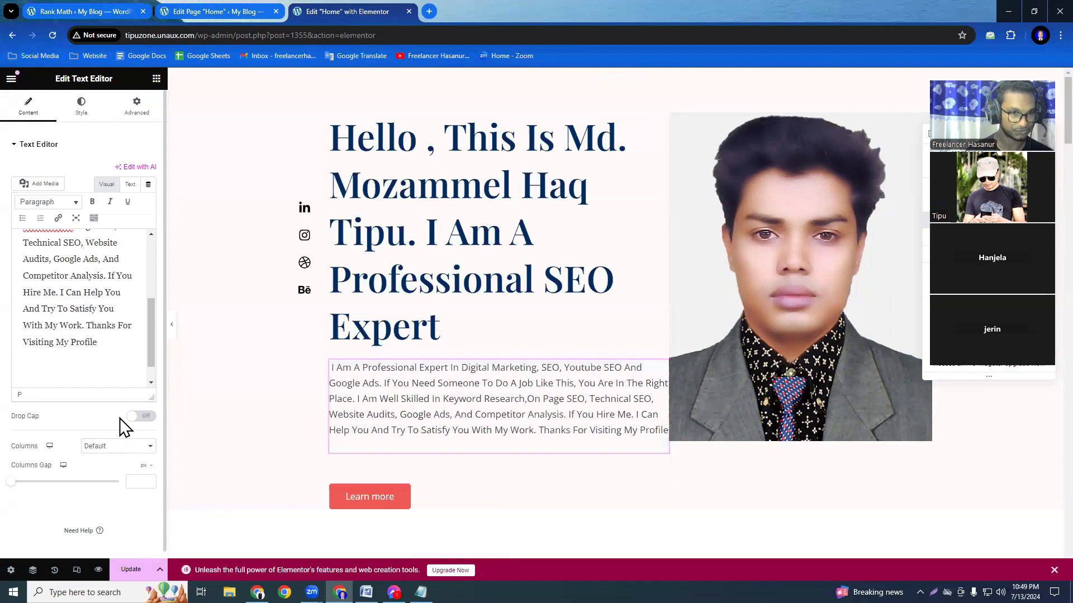
key("ctrl+v")
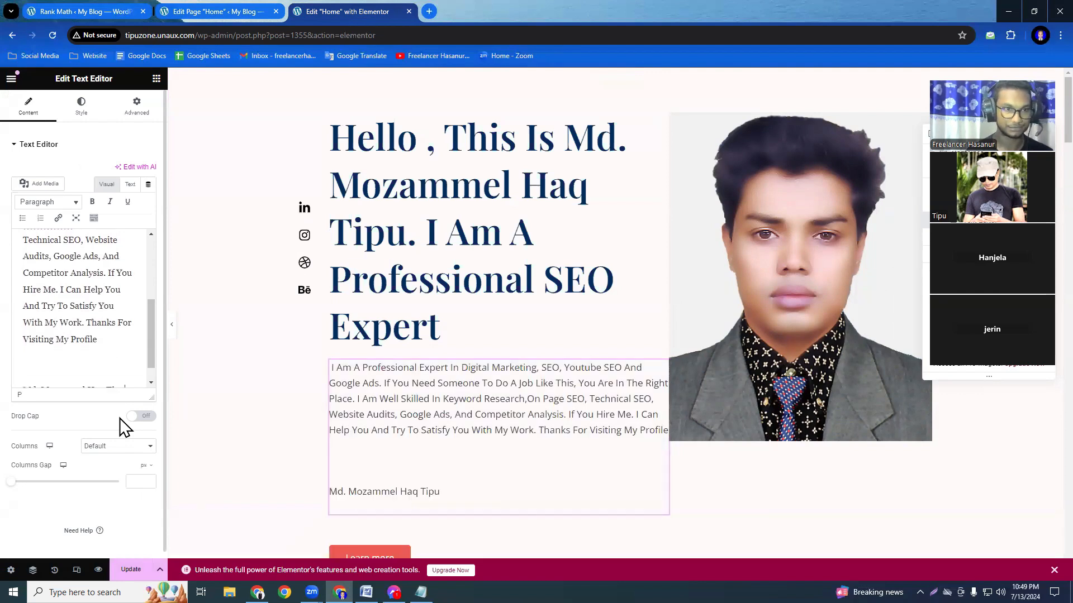
left_click(108, 365)
scroll(107, 366, "down", 1)
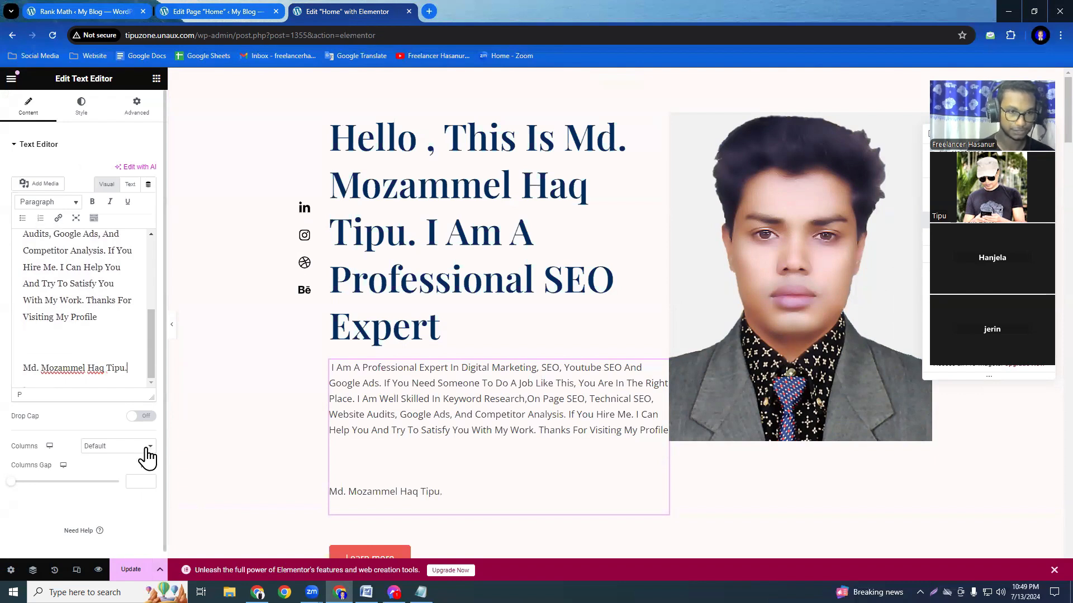
Repeat the site owner's full name on six more lines below the intro text and save the page in Elementor.
key("Return")
key("ctrl+v")
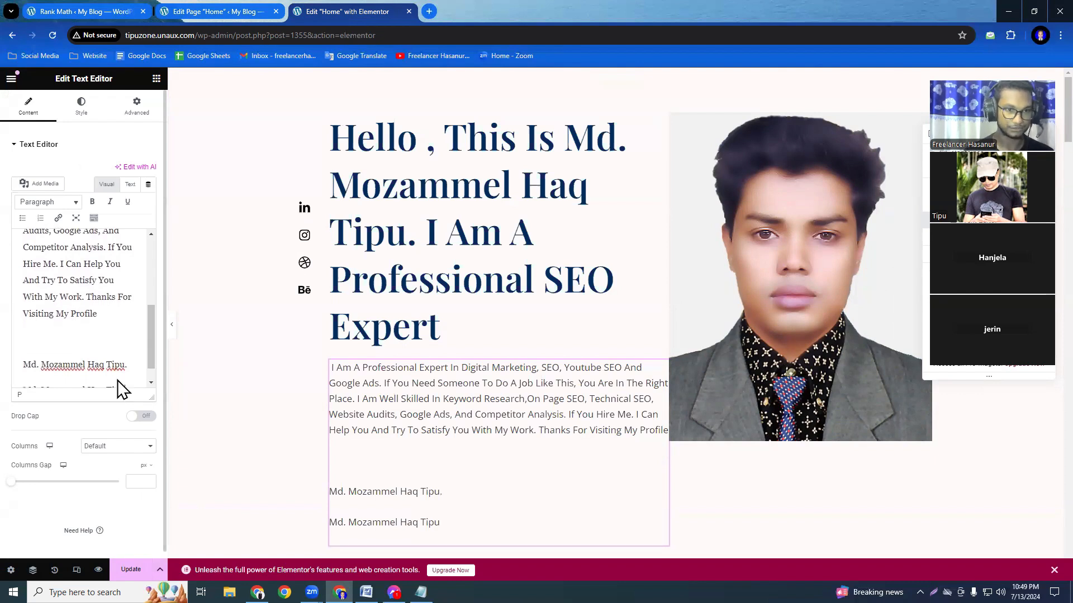
key("Return")
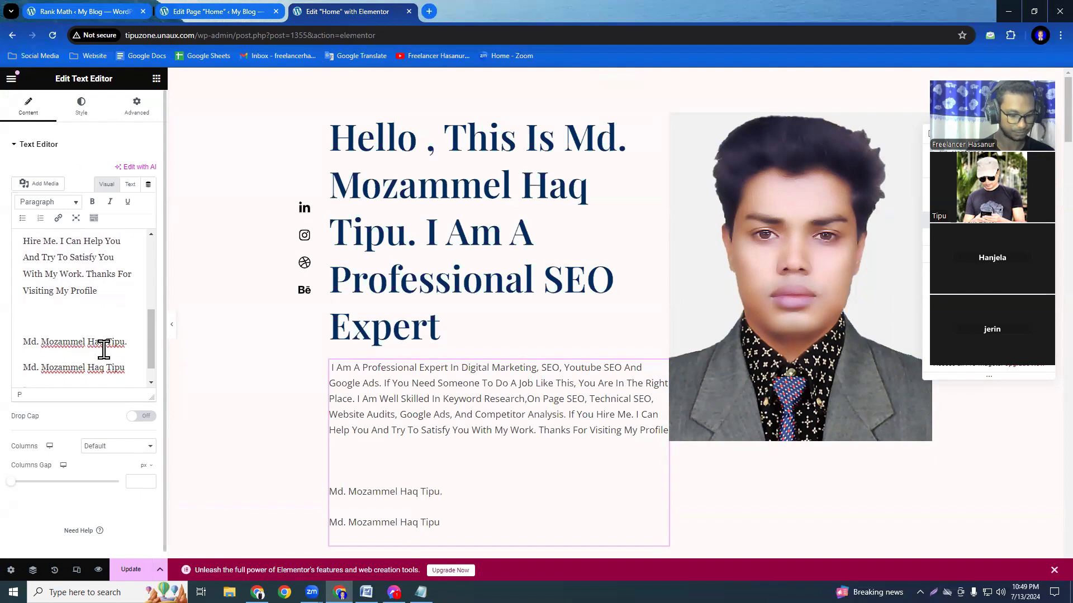
key("ctrl+v")
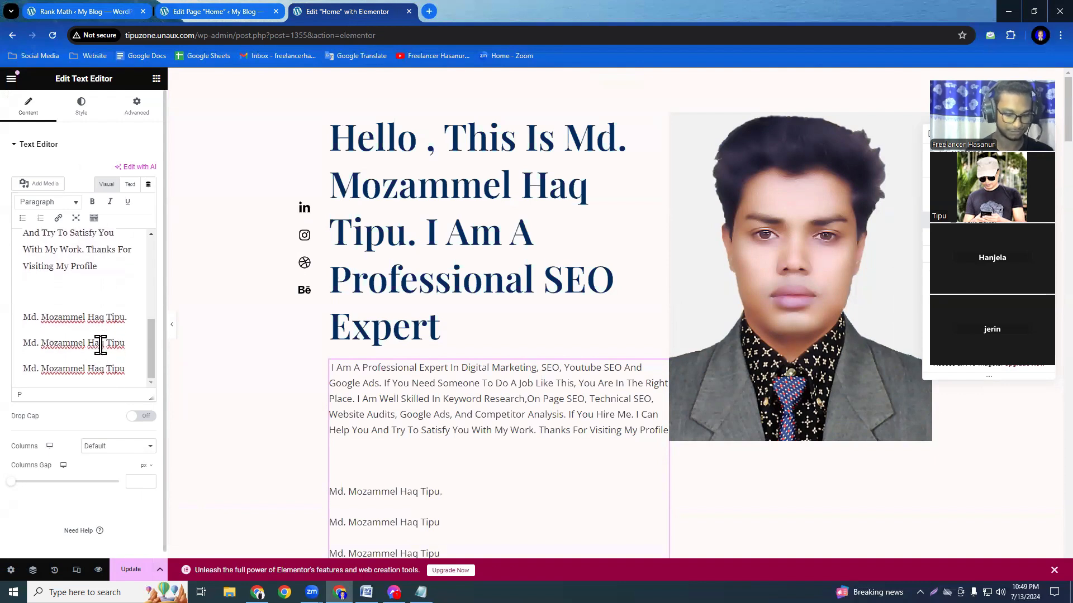
key("Return")
key("ctrl+v")
key("Return")
key("ctrl+v")
key("Return")
key("ctrl+v")
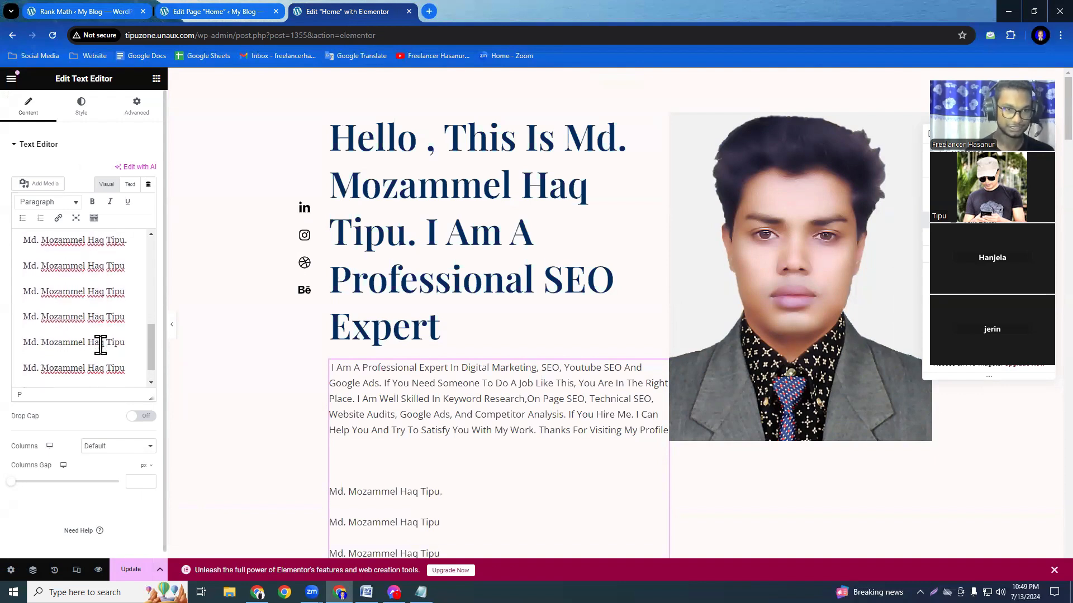
key("Return")
key("ctrl+v")
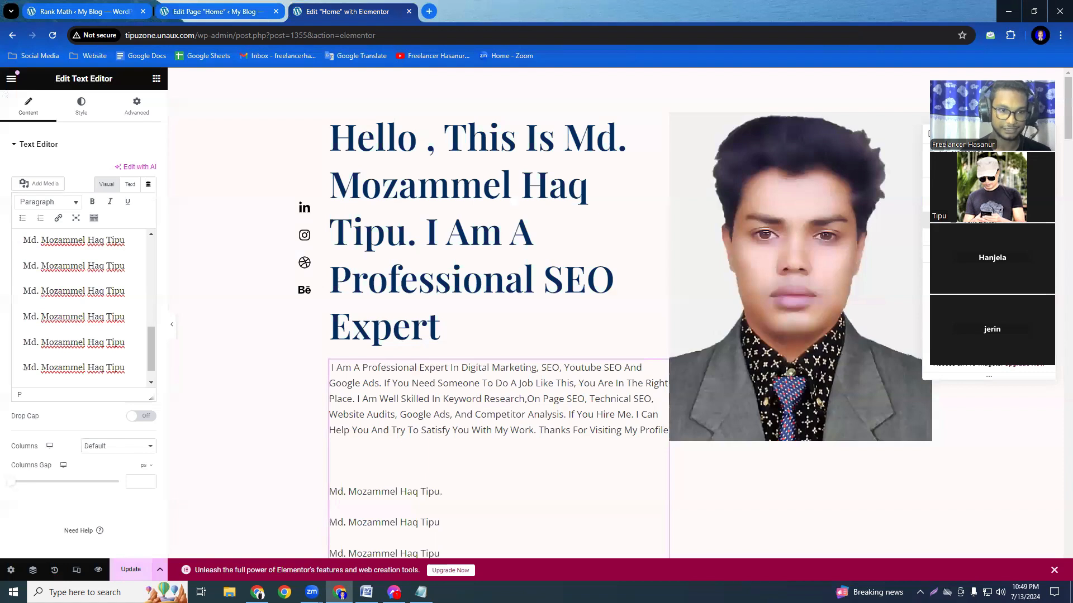
key("ctrl+s")
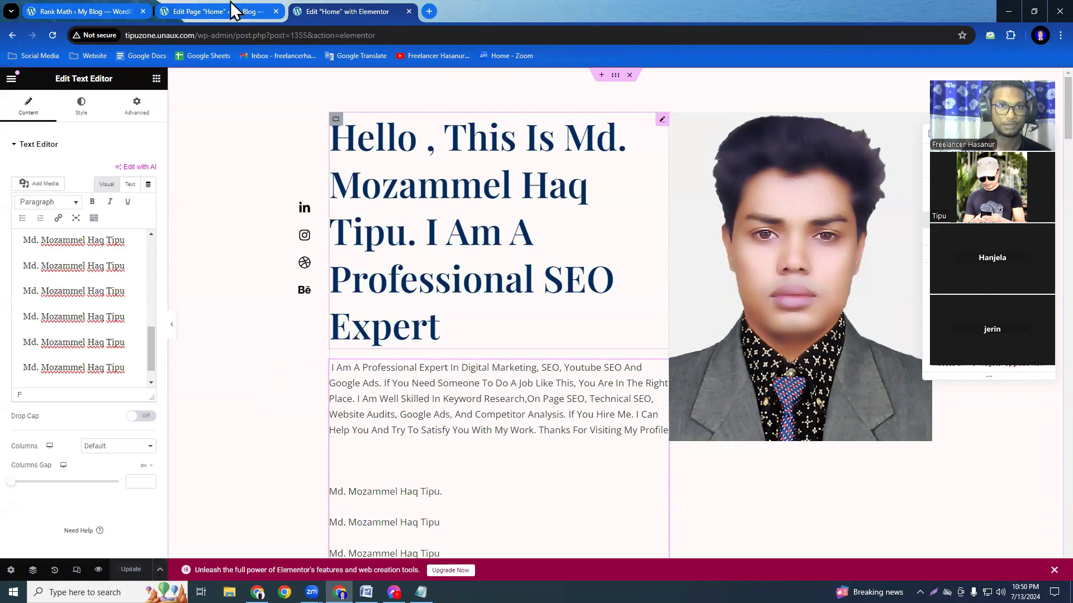
Return to the WordPress page editor and update the Home page after the added keyword text.
left_click(208, 14)
scroll(621, 424, "up", 7)
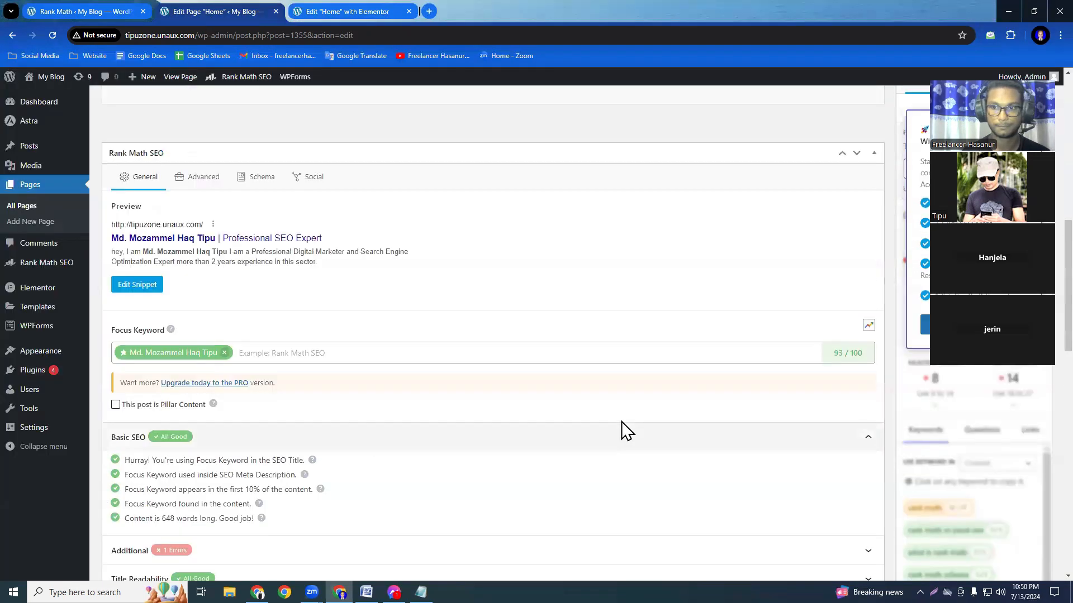
scroll(617, 431, "up", 3)
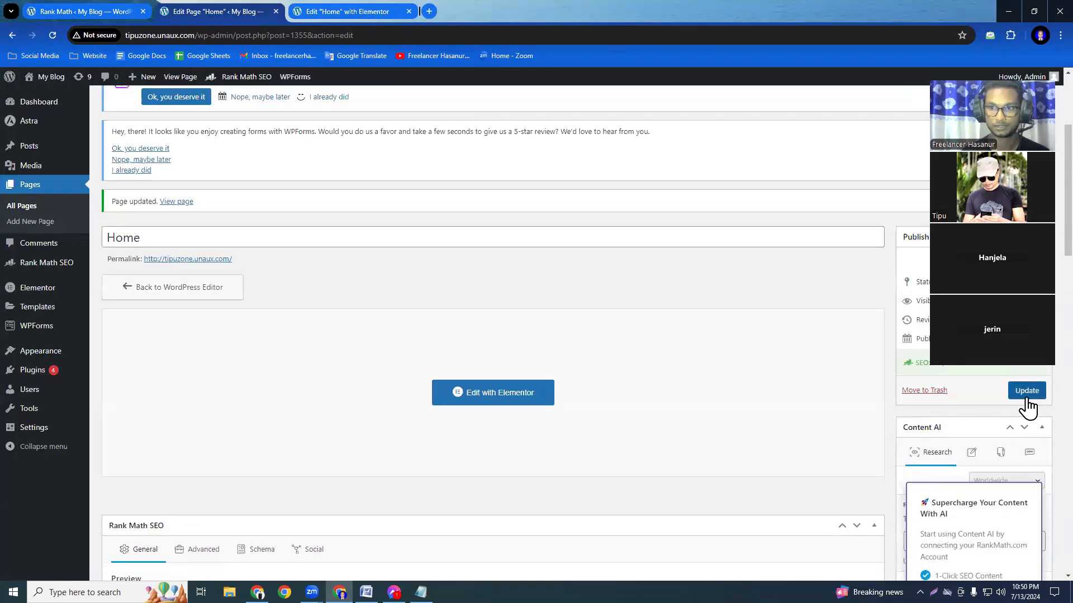
left_click(1027, 393)
left_click(485, 401)
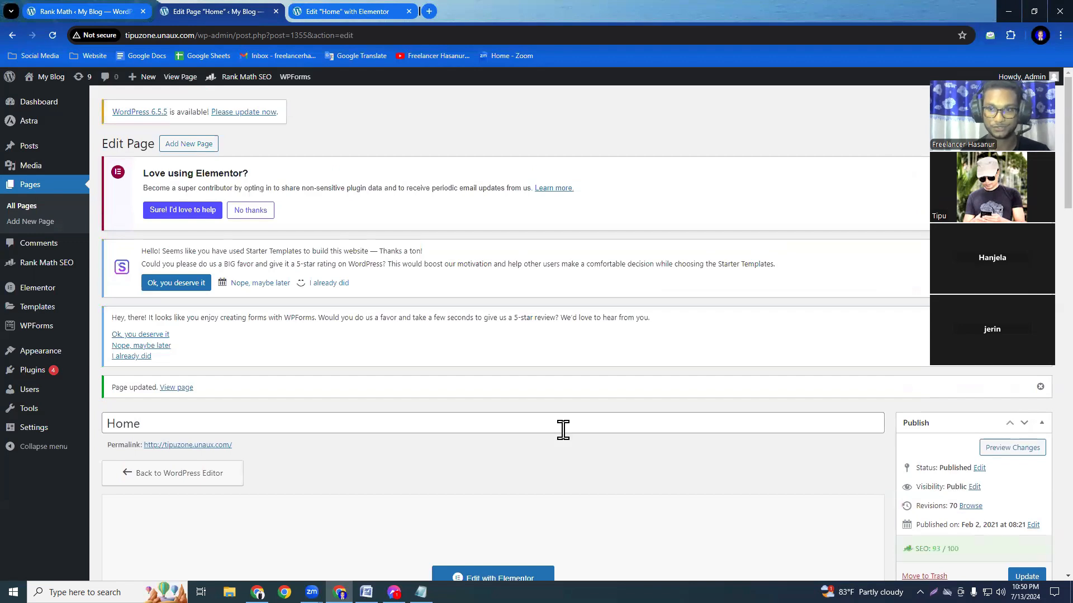
Reload the page editor and examine Rank Math's Additional checks, especially the keyword density result.
scroll(563, 430, "down", 15)
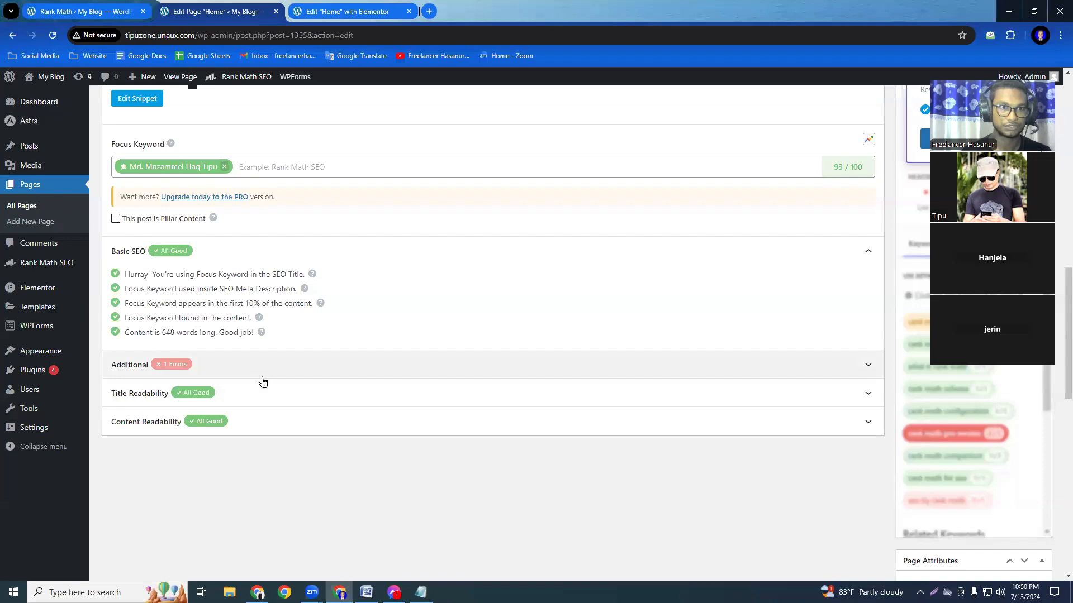
scroll(263, 382, "up", 15)
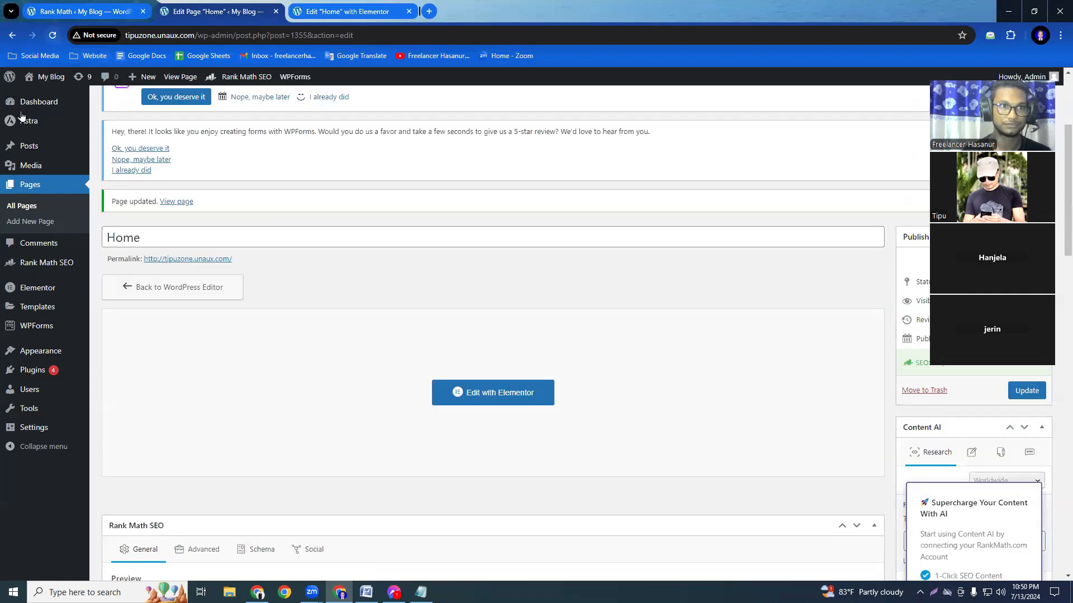
left_click(314, 414)
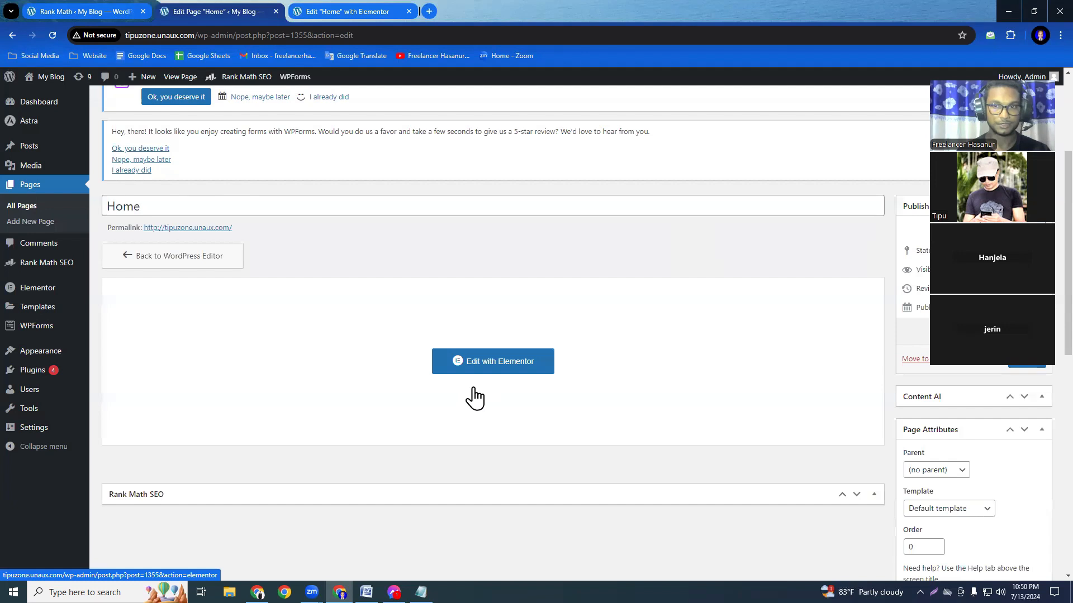
scroll(474, 395, "down", 10)
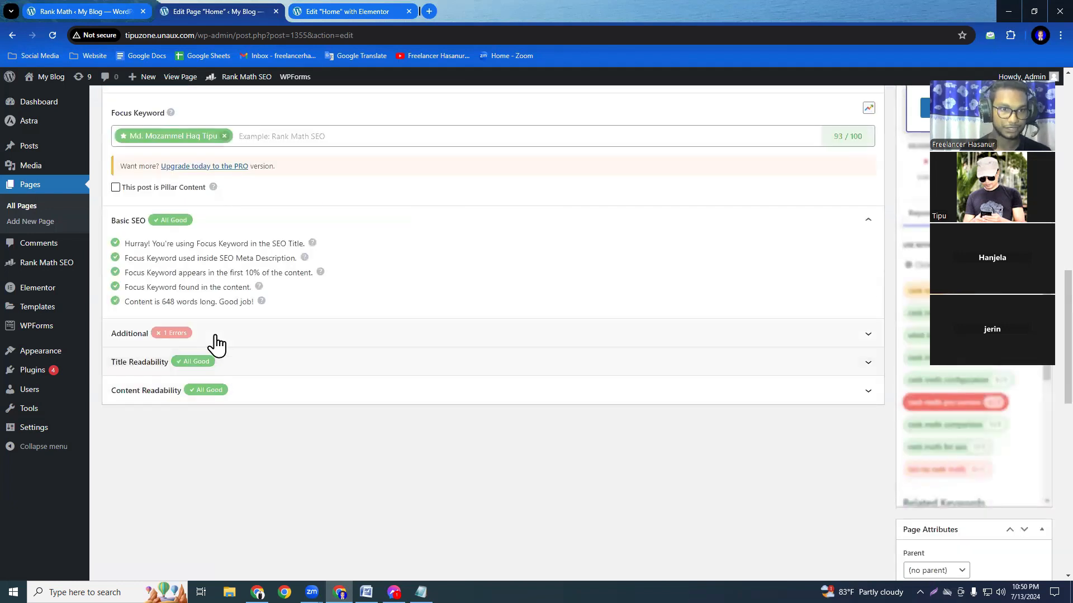
left_click(216, 344)
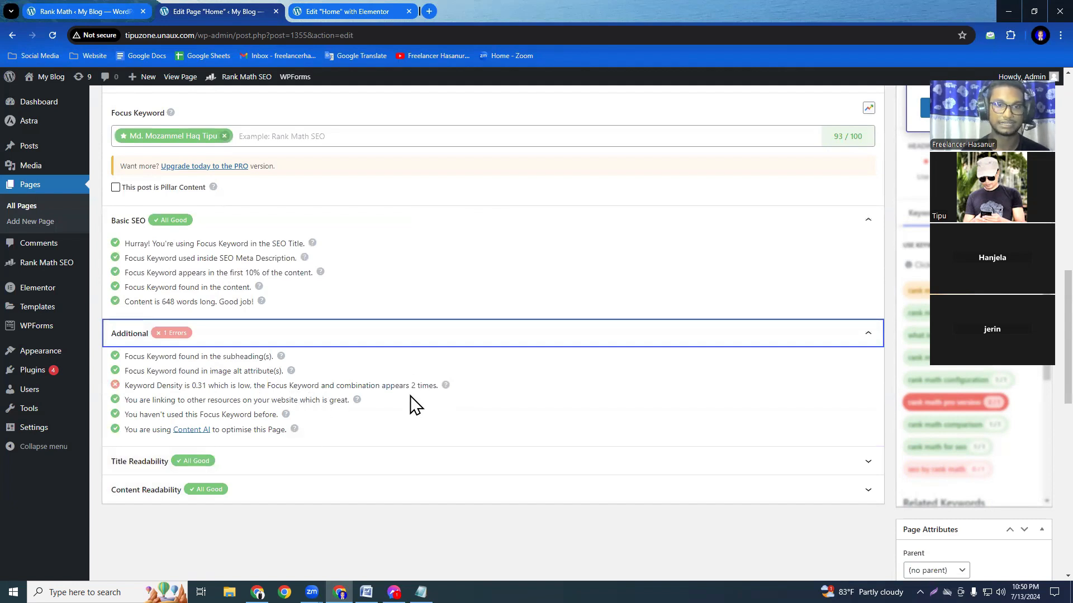
scroll(323, 467, "up", 4)
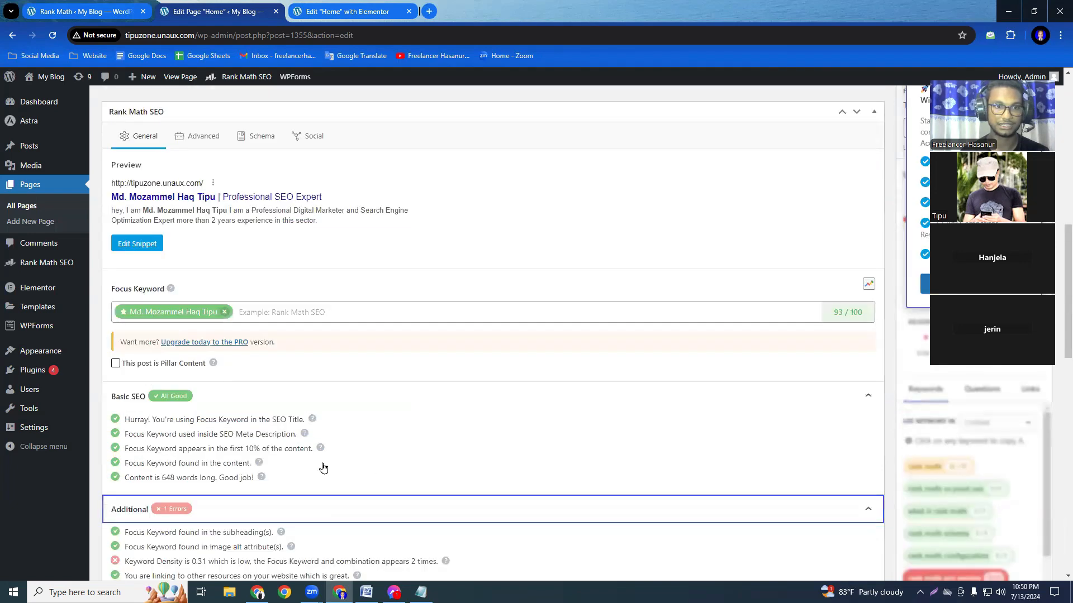
scroll(462, 471, "down", 4)
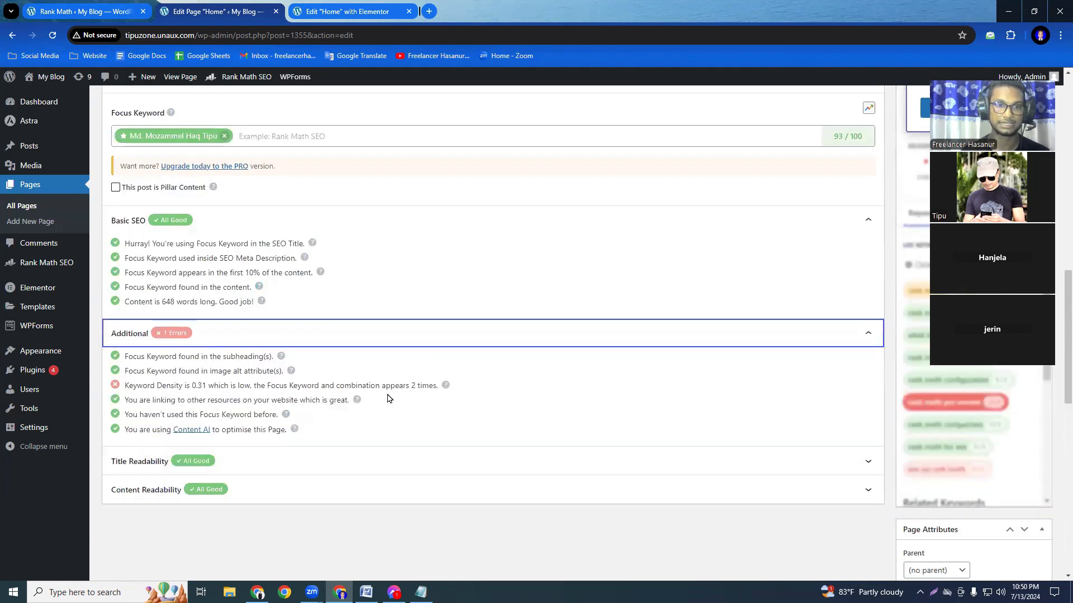
scroll(551, 442, "up", 3)
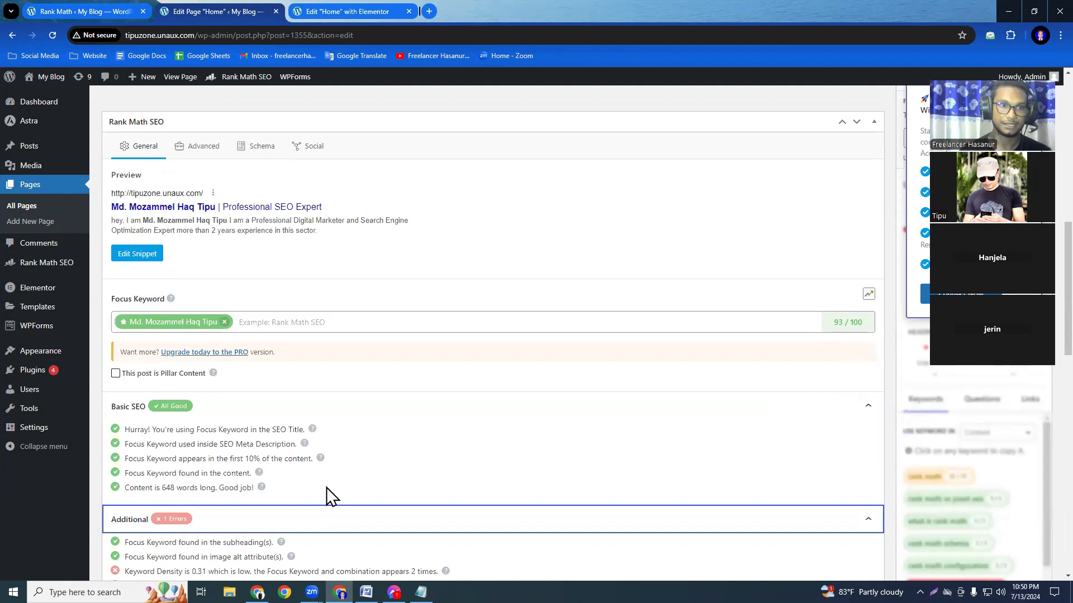
scroll(214, 503, "up", 2)
scroll(214, 503, "up", 2)
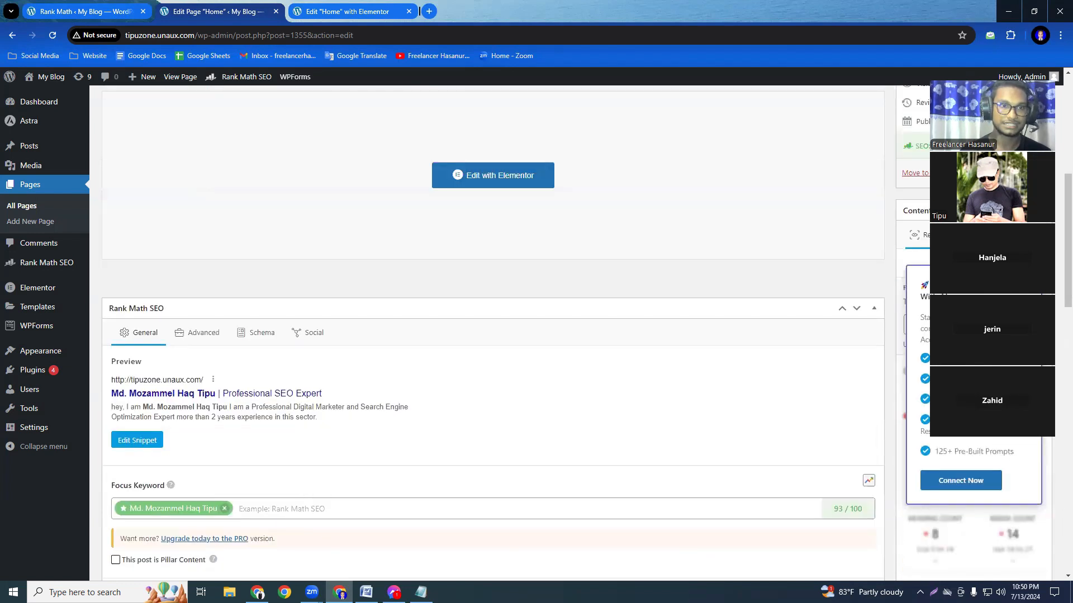
Open Rank Math's Advanced settings for the Home page and examine the Canonical URL option.
left_click(197, 337)
scroll(555, 407, "down", 4)
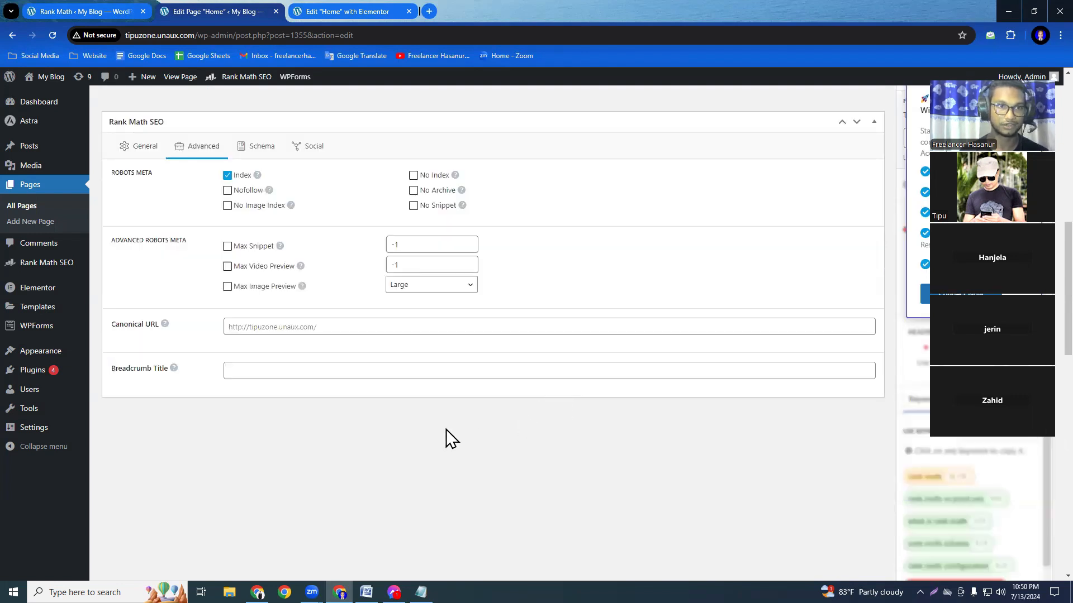
left_click(313, 327)
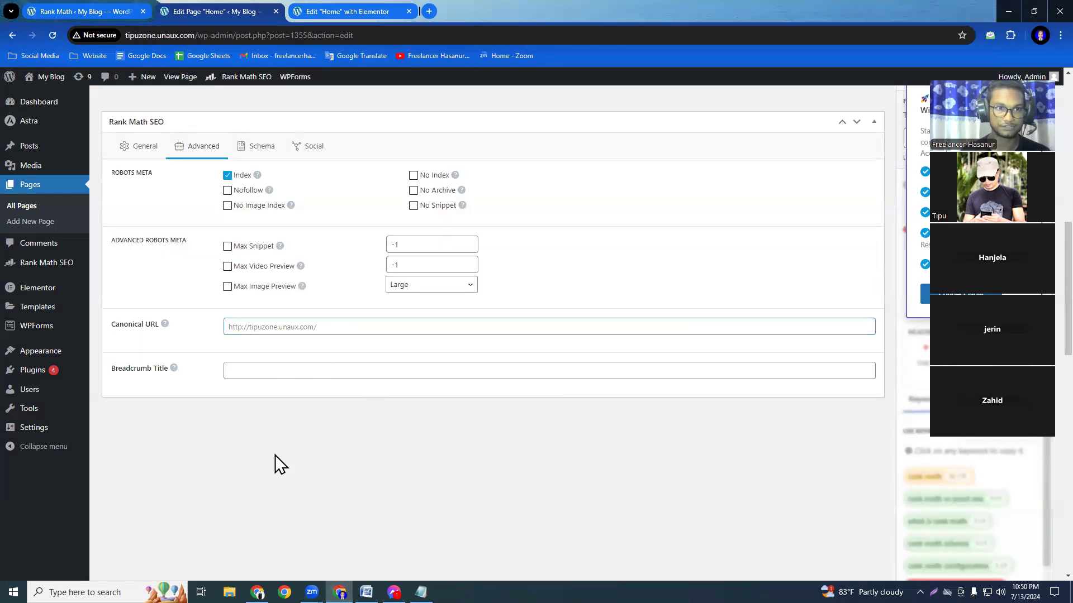
left_click(244, 484)
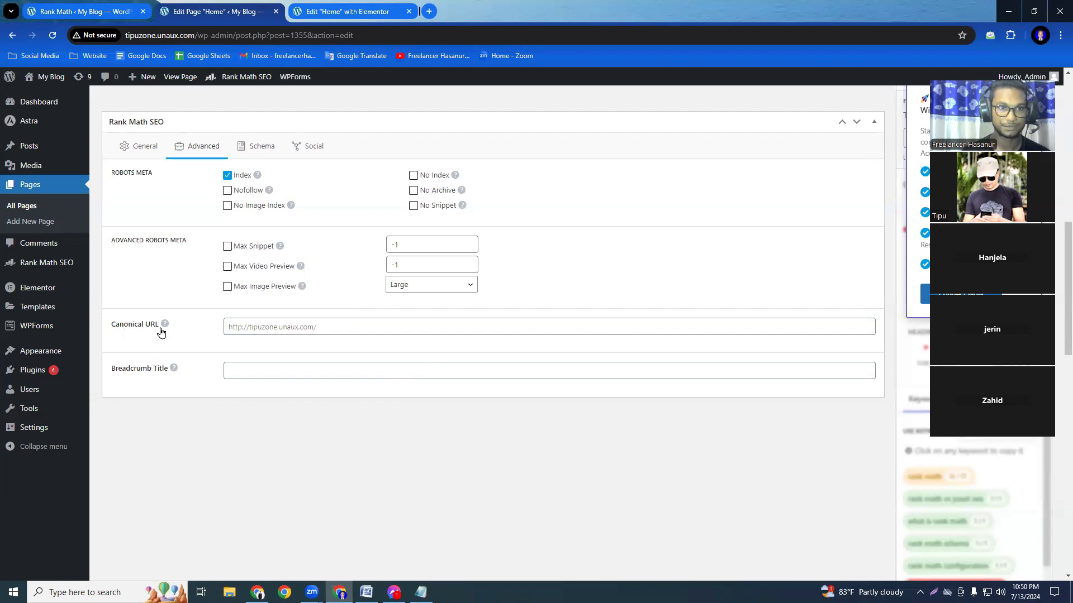
mouse_move(166, 332)
left_click(271, 327)
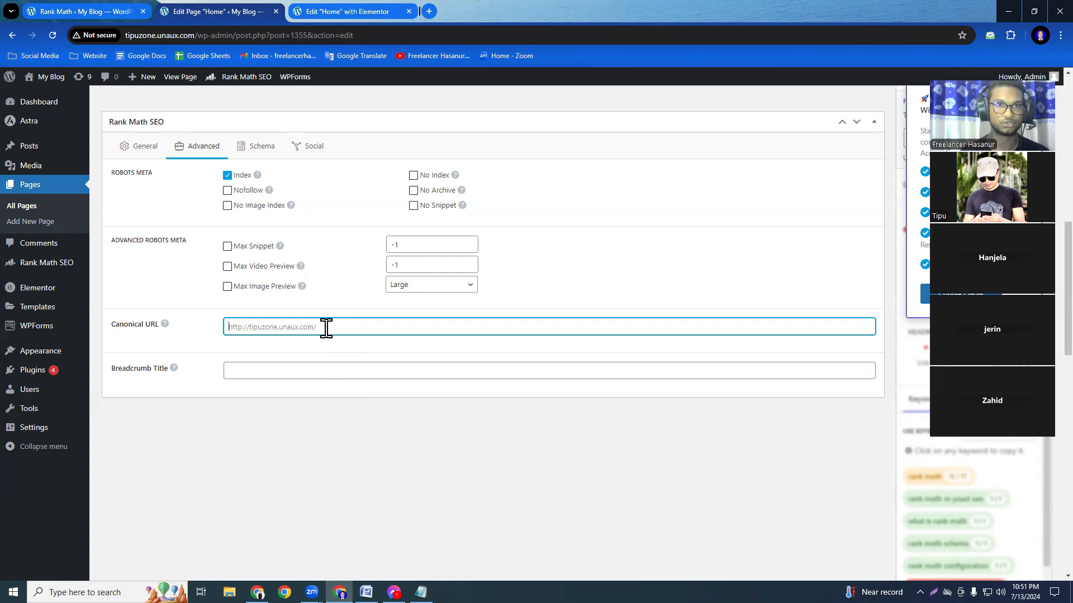
left_click(365, 16)
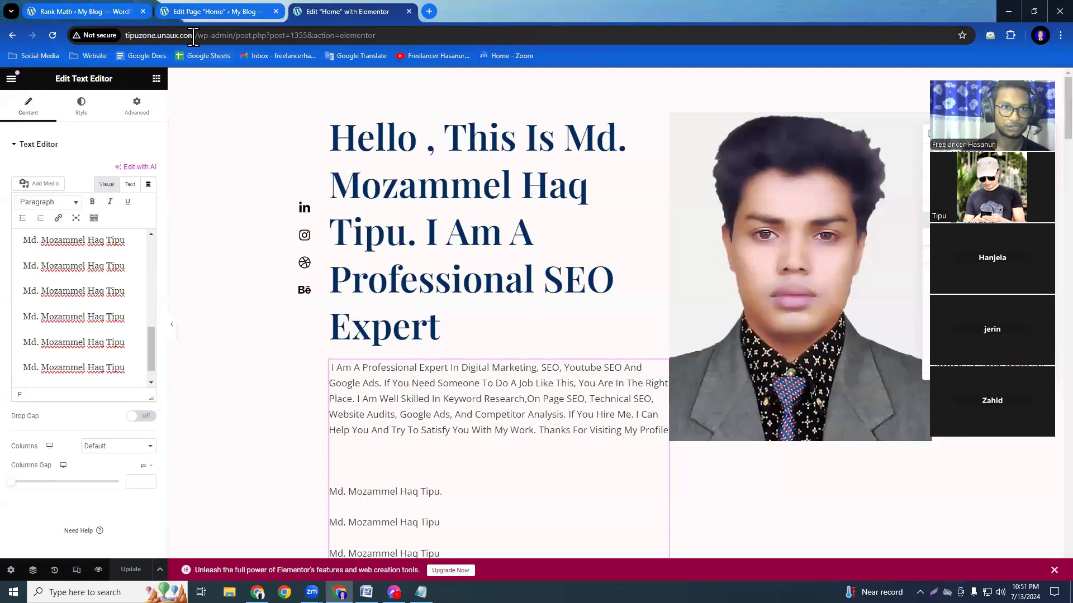
left_click_drag(194, 36, 97, 39)
key("ctrl+c")
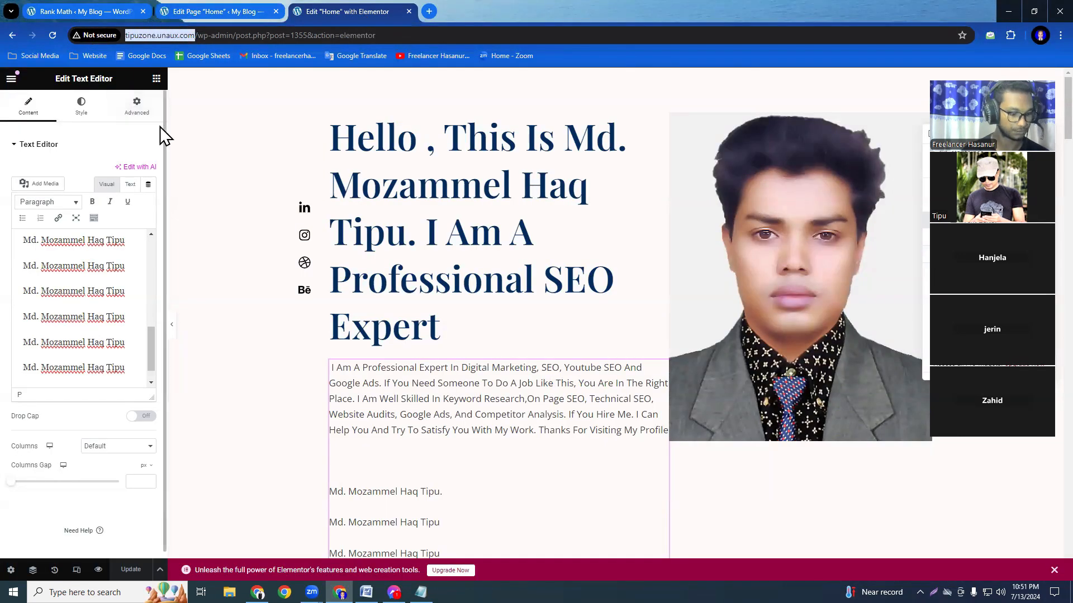
left_click(184, 9)
left_click(300, 324)
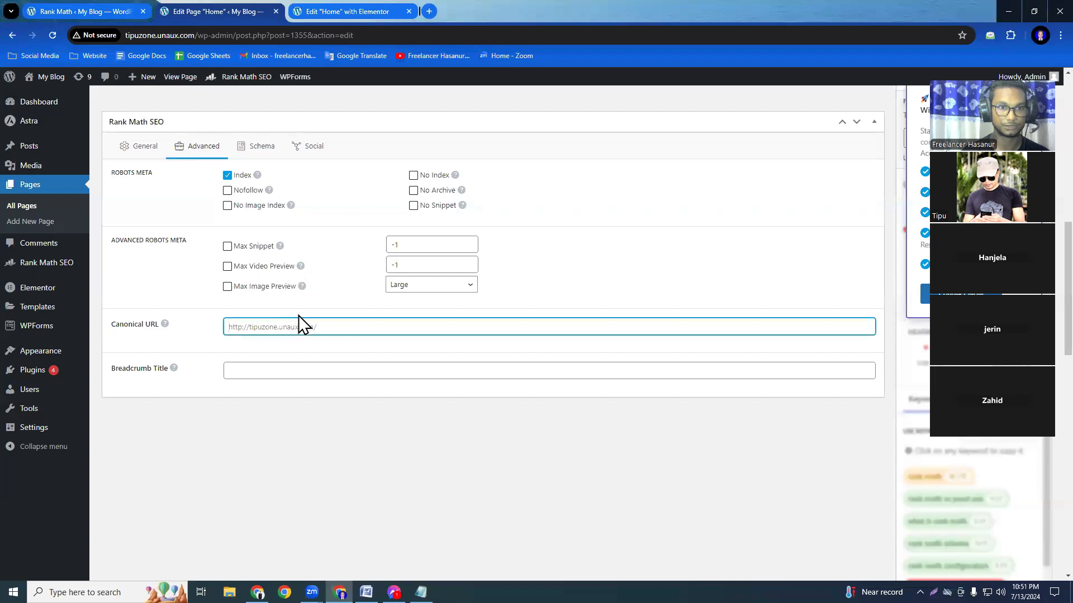
key("ctrl+v")
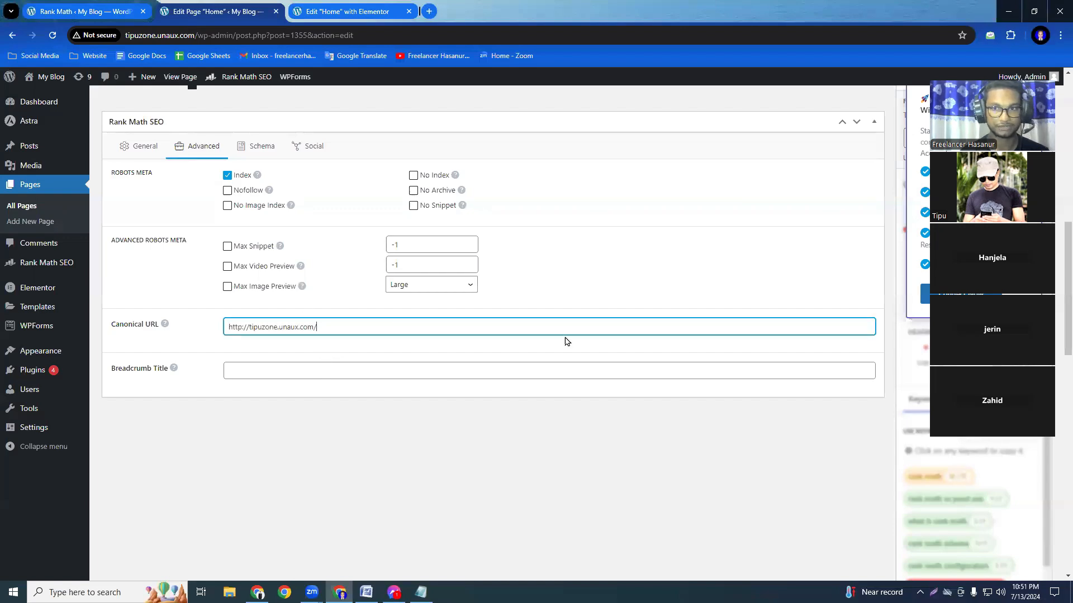
Update the Home page to save its canonical URL.
scroll(689, 356, "up", 6)
scroll(689, 358, "down", 6)
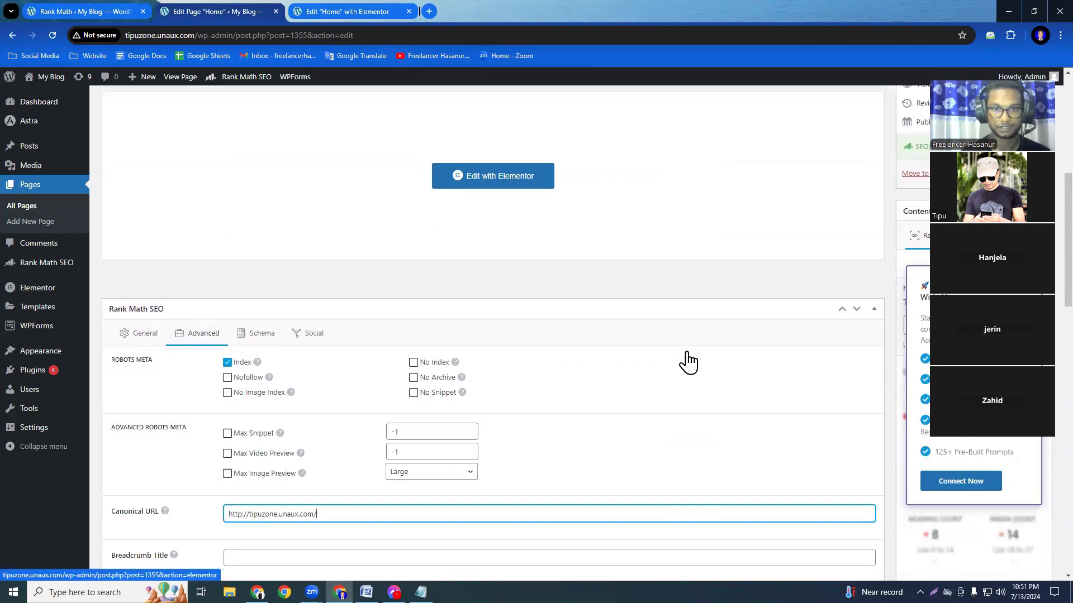
scroll(688, 361, "up", 10)
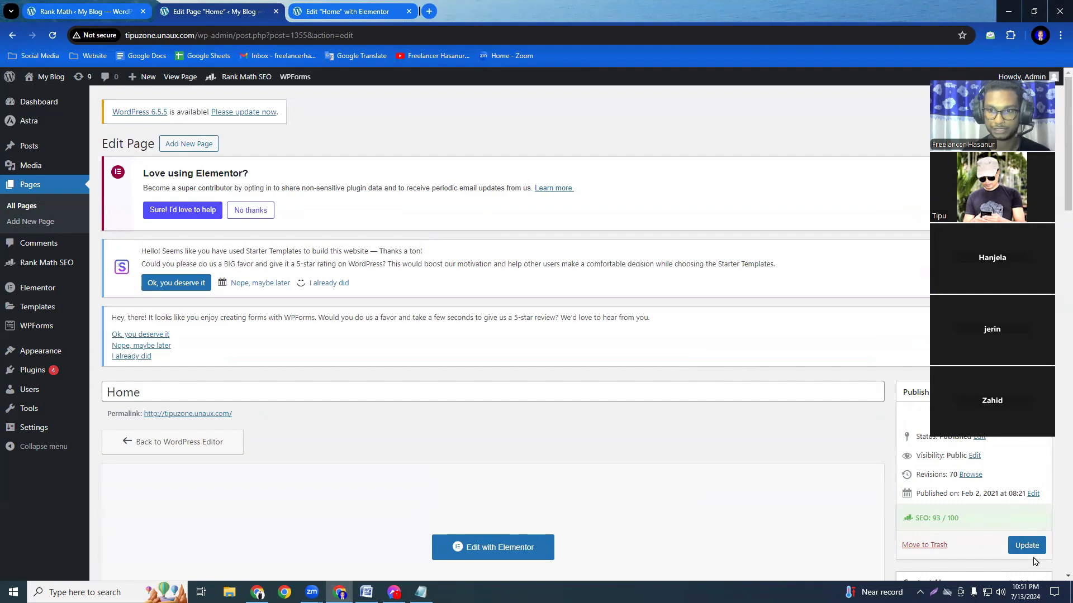
scroll(271, 436, "down", 10)
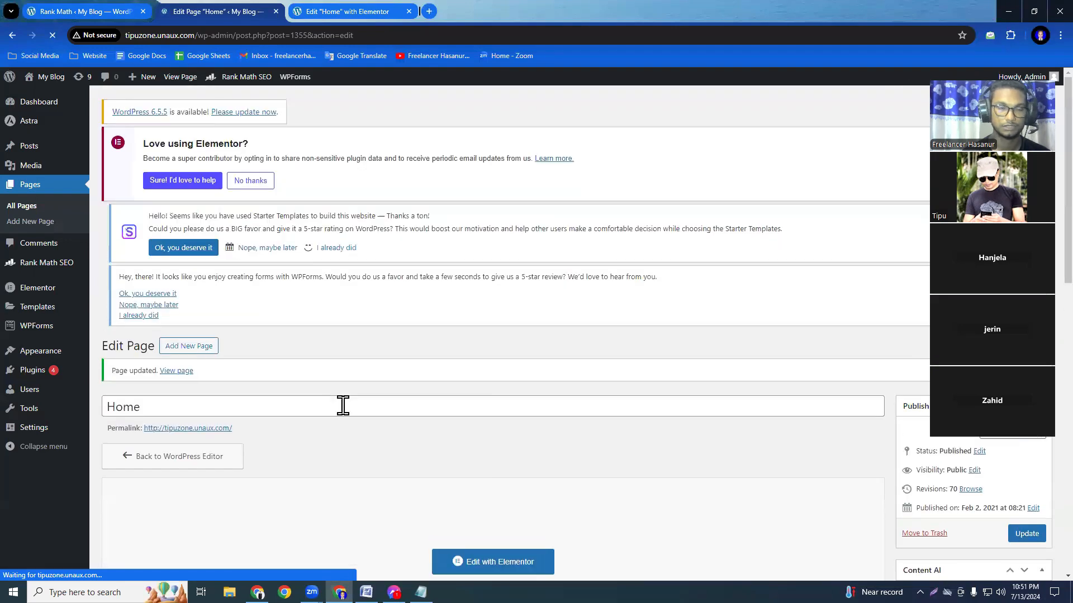
Add Professional SEO Expert as an additional Rank Math focus keyword for the Home page and update the page.
scroll(550, 416, "down", 10)
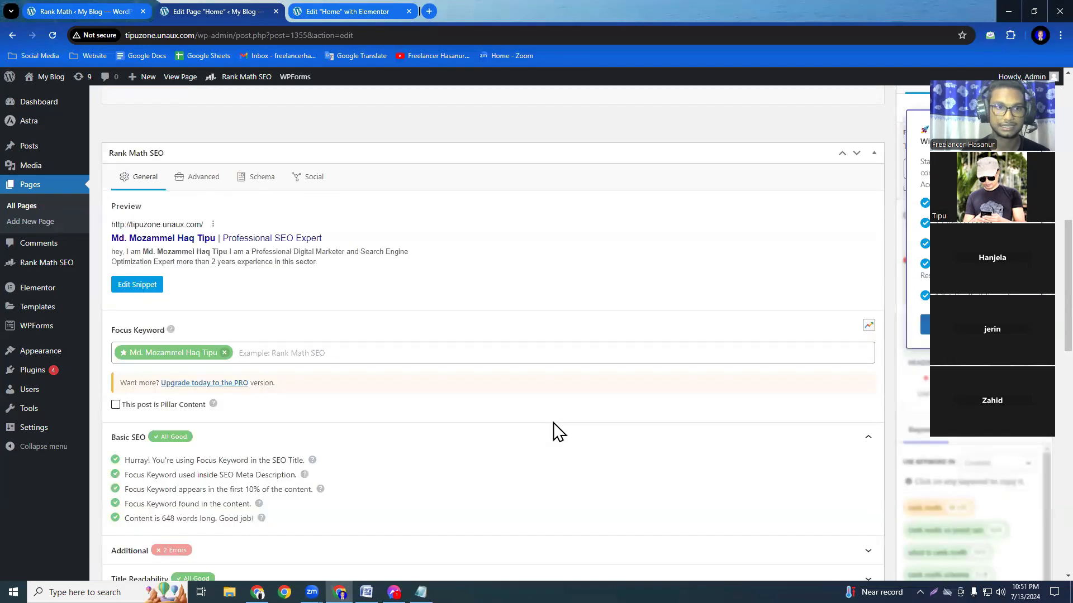
scroll(498, 454, "down", 3)
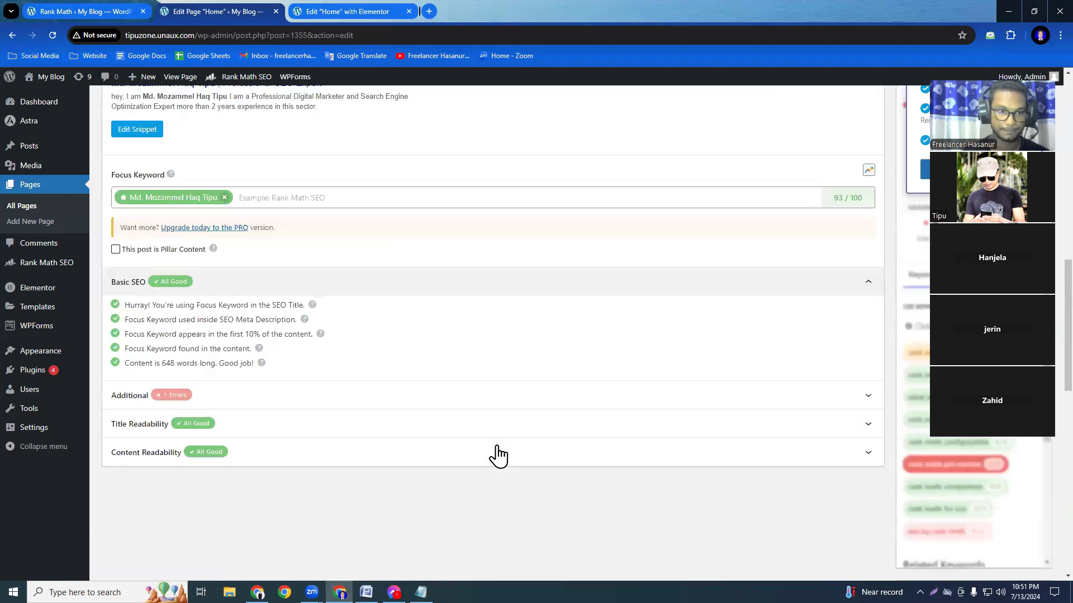
scroll(486, 477, "up", 3)
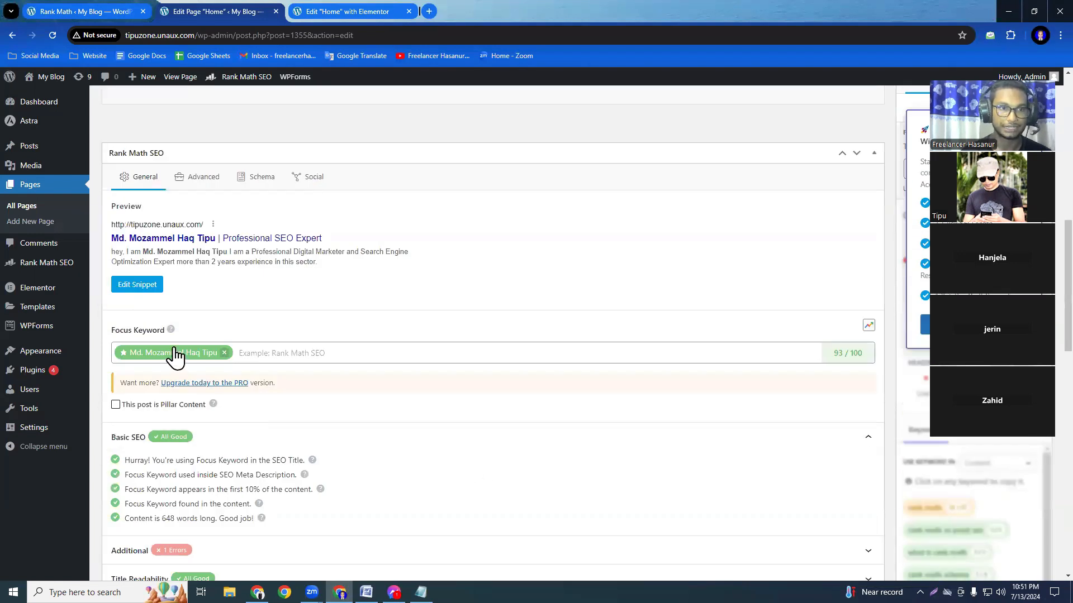
left_click(262, 352)
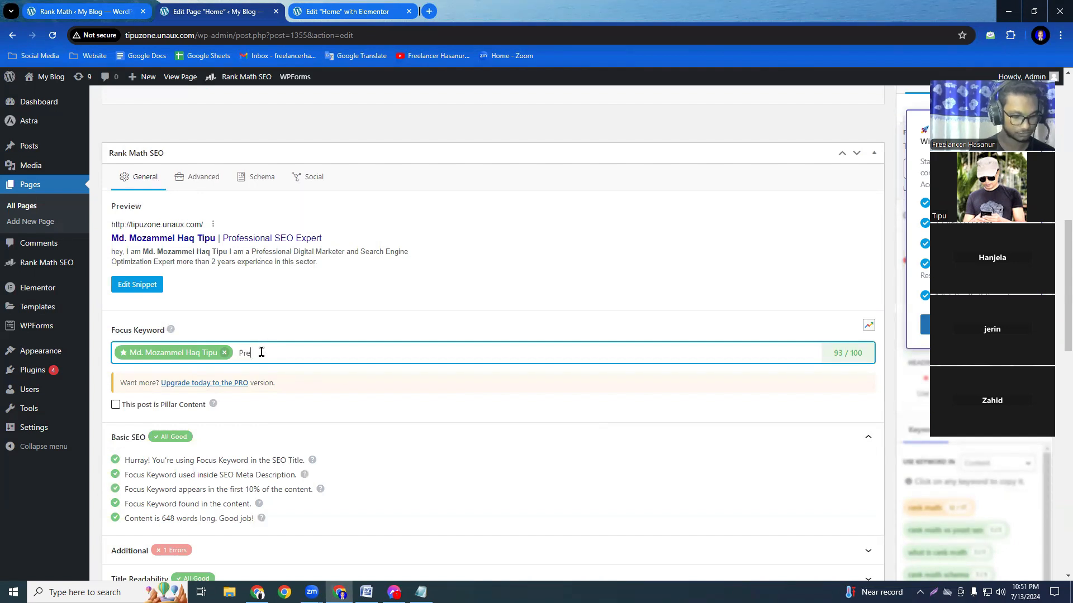
type("Pre")
key("BackSpace")
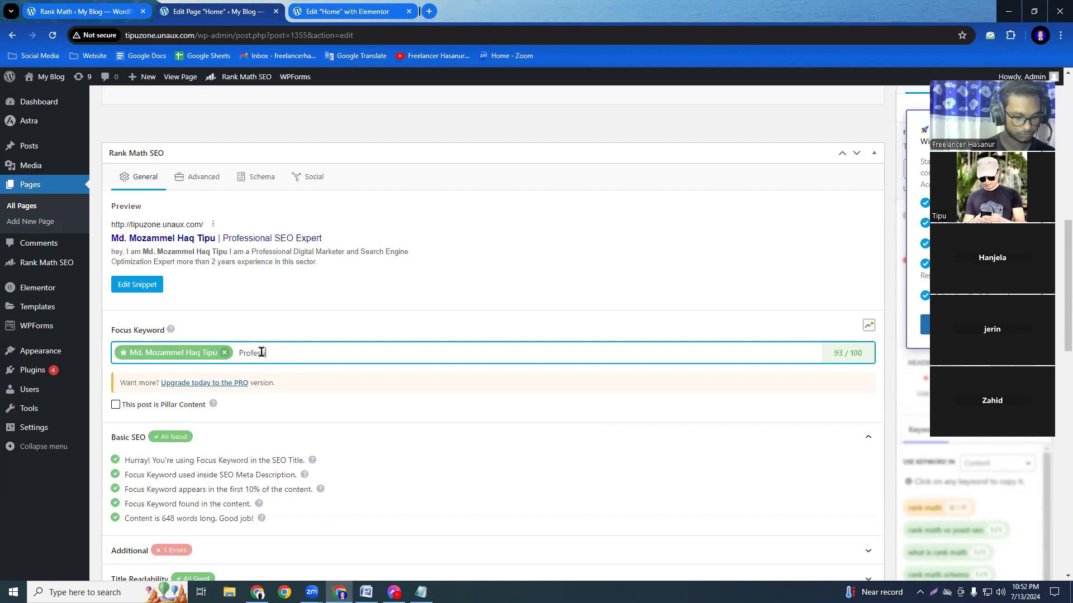
type("ofessional D")
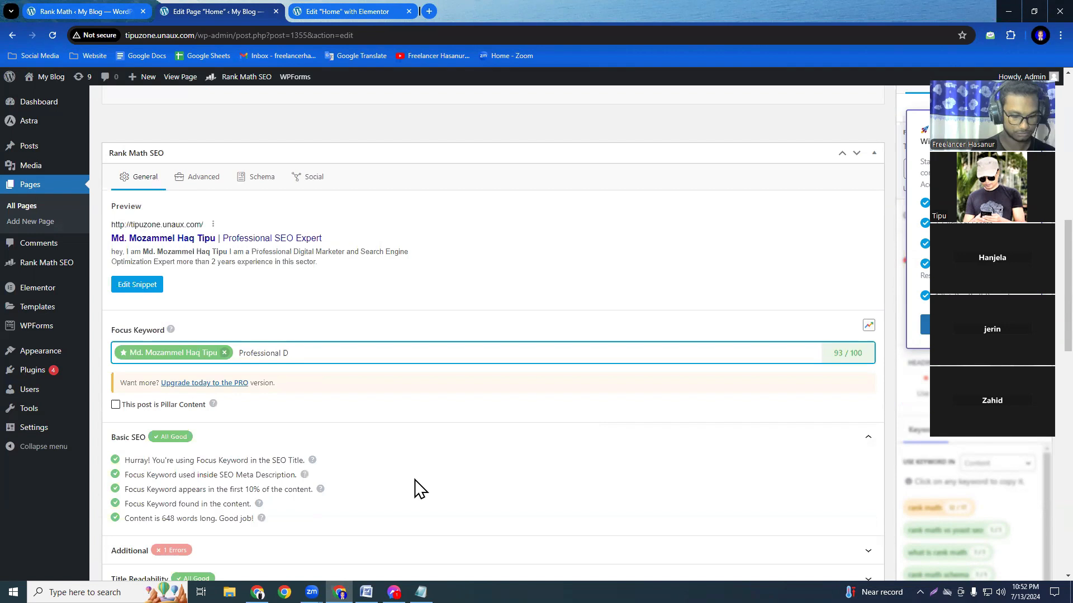
key("BackSpace")
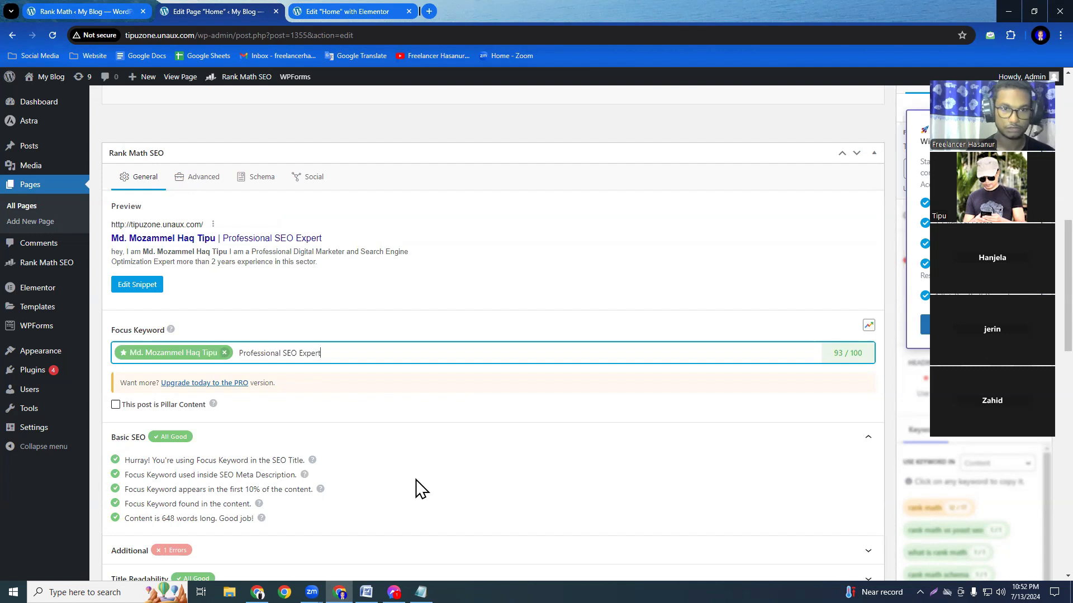
key("Return")
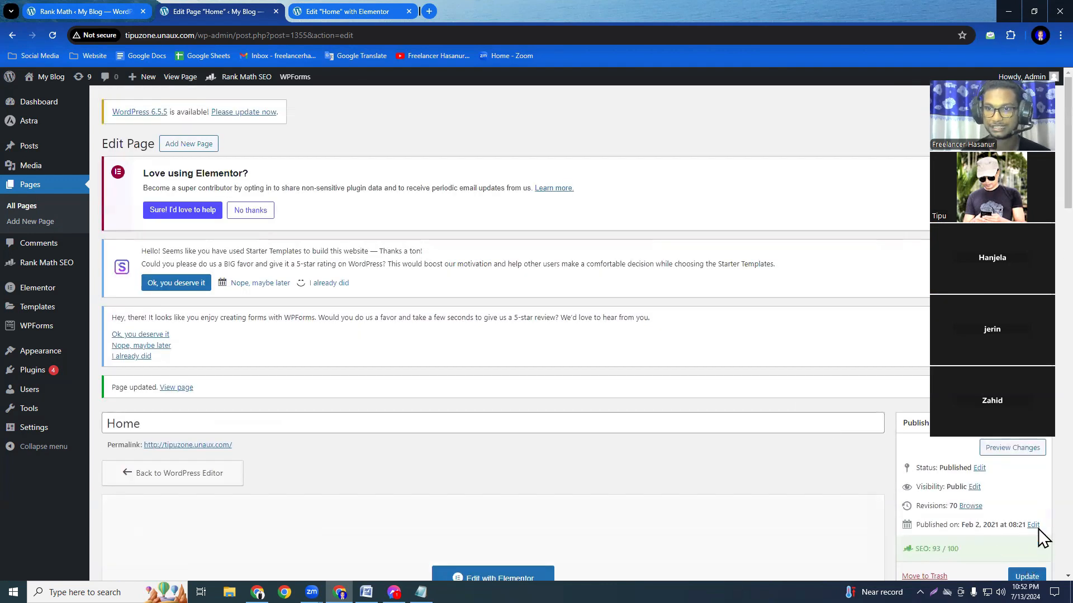
scroll(1040, 542, "down", 1)
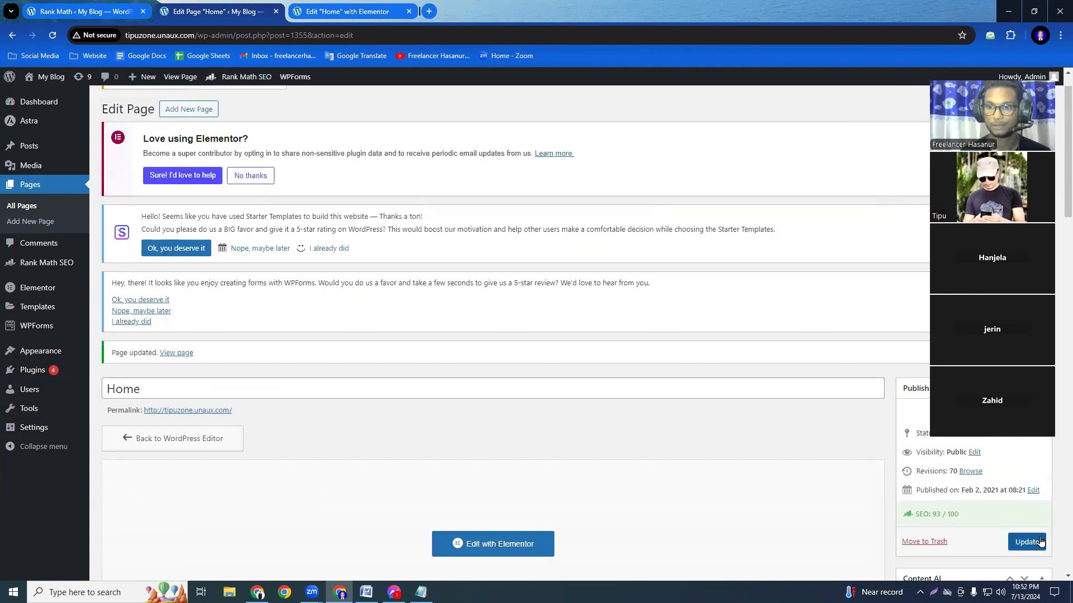
left_click(995, 544)
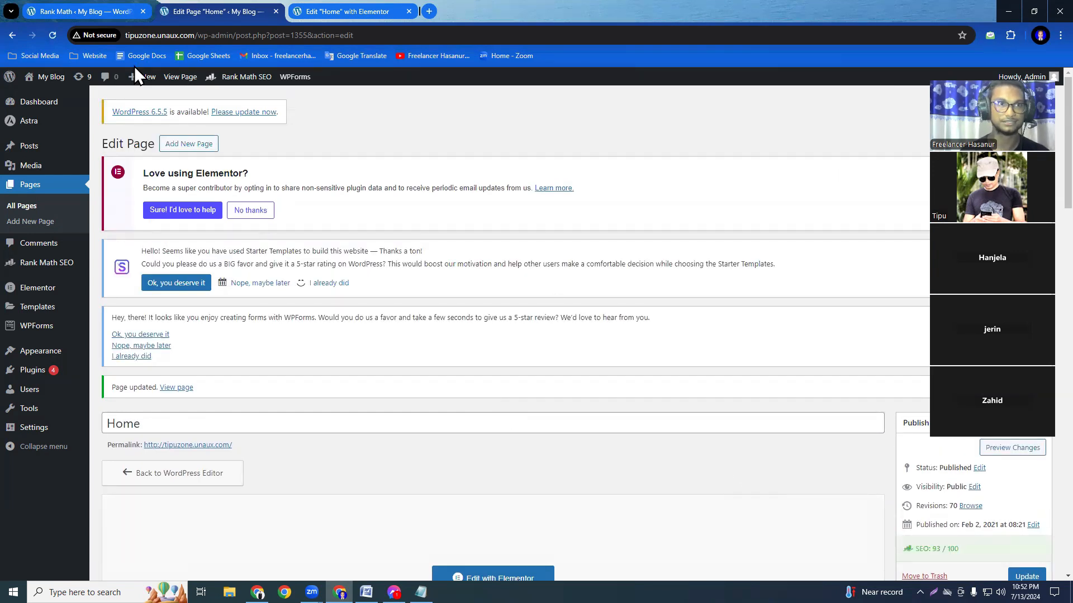
Open the list of all pages and compare the Home page's Rank Math SEO details with those of the other pages.
left_click(83, 10)
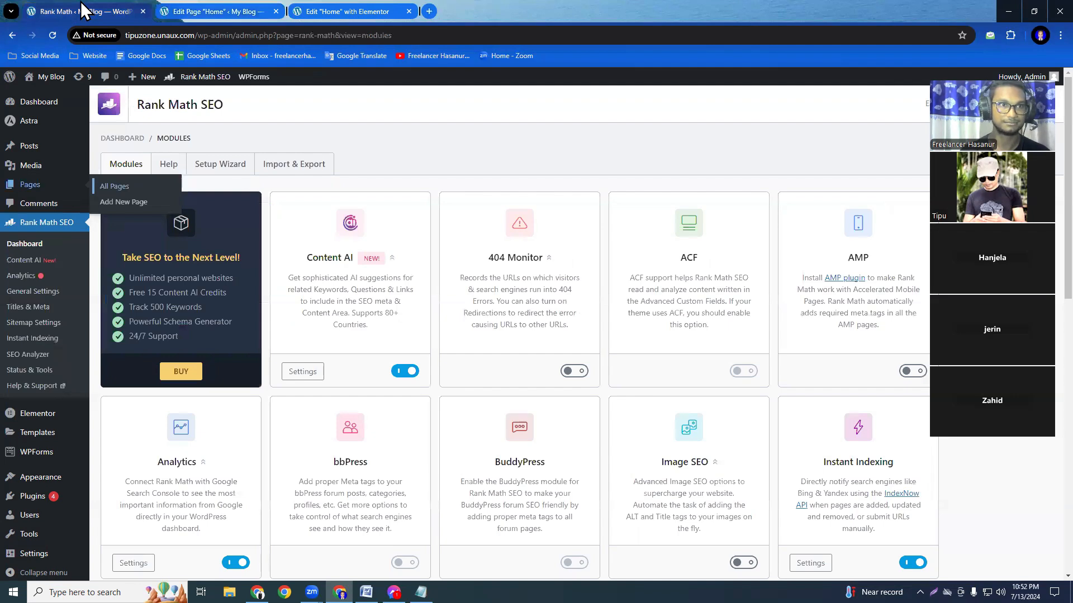
left_click(106, 188)
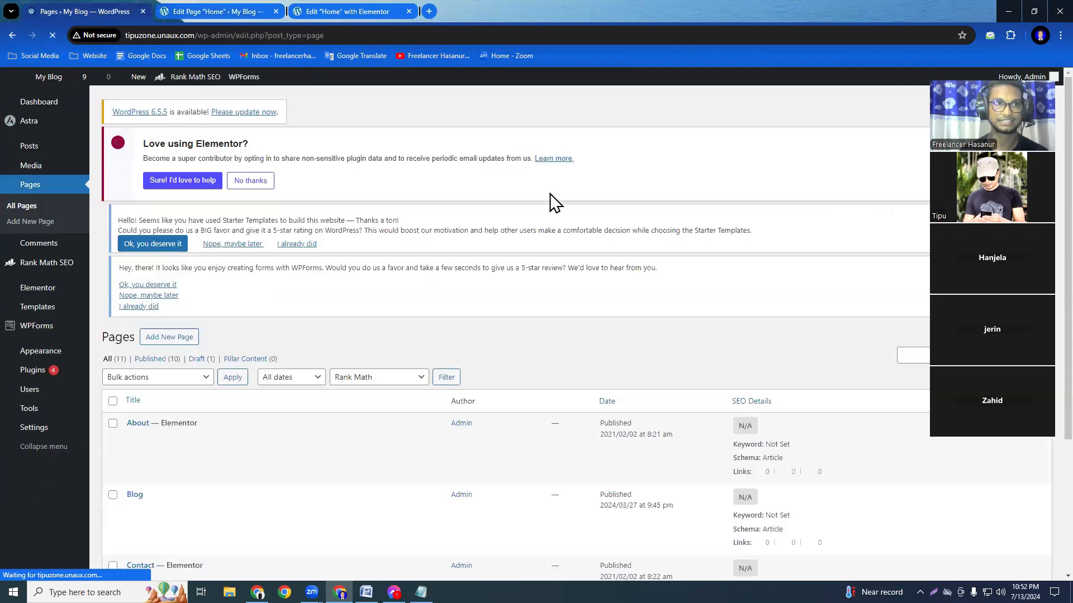
scroll(286, 375, "down", 7)
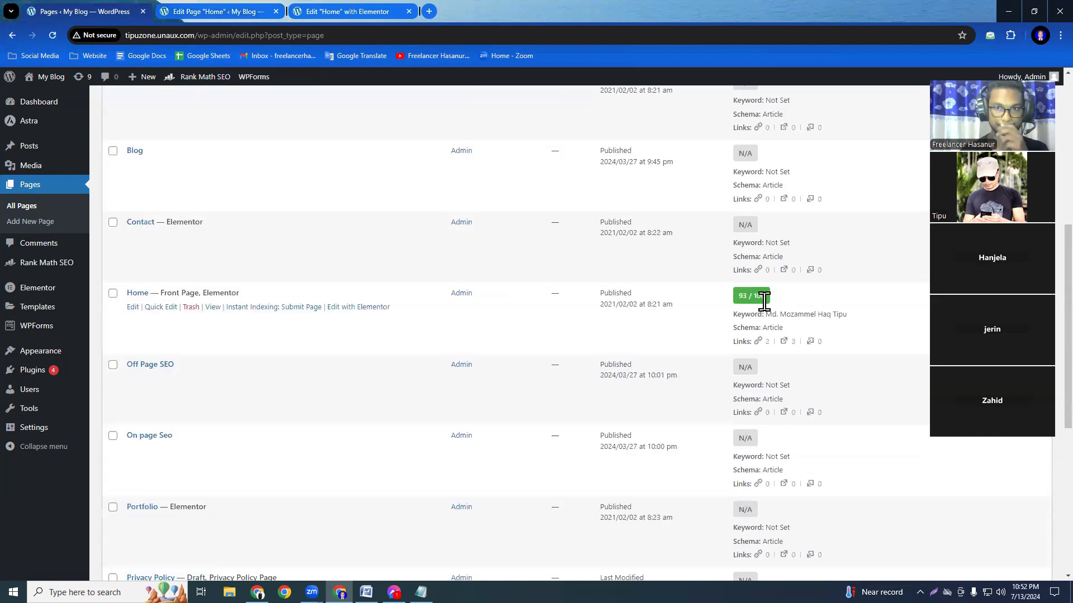
scroll(751, 222, "up", 3)
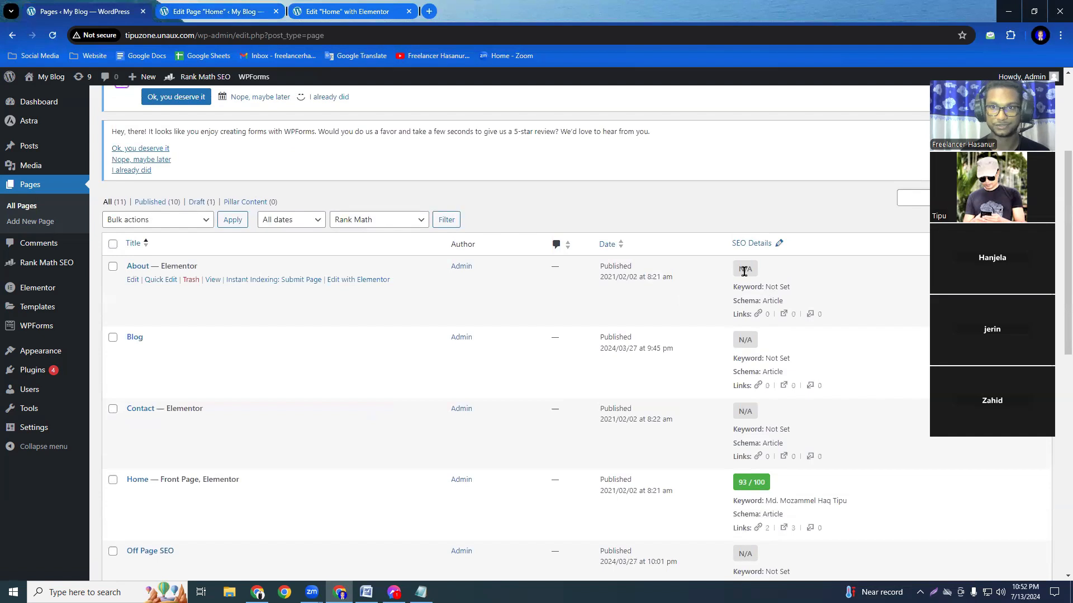
scroll(752, 353, "down", 3)
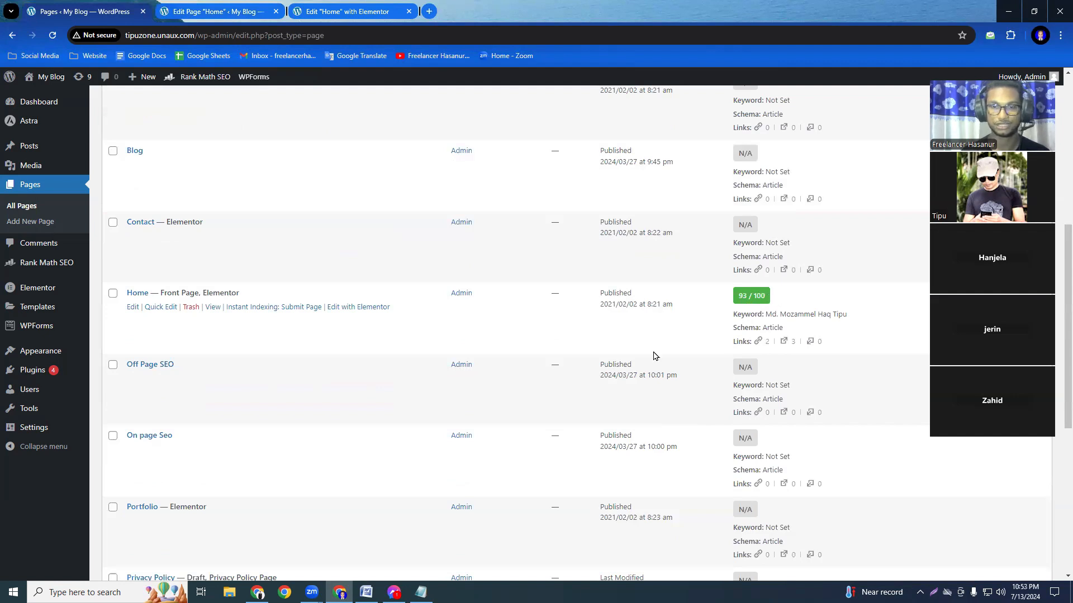
scroll(655, 356, "down", 3)
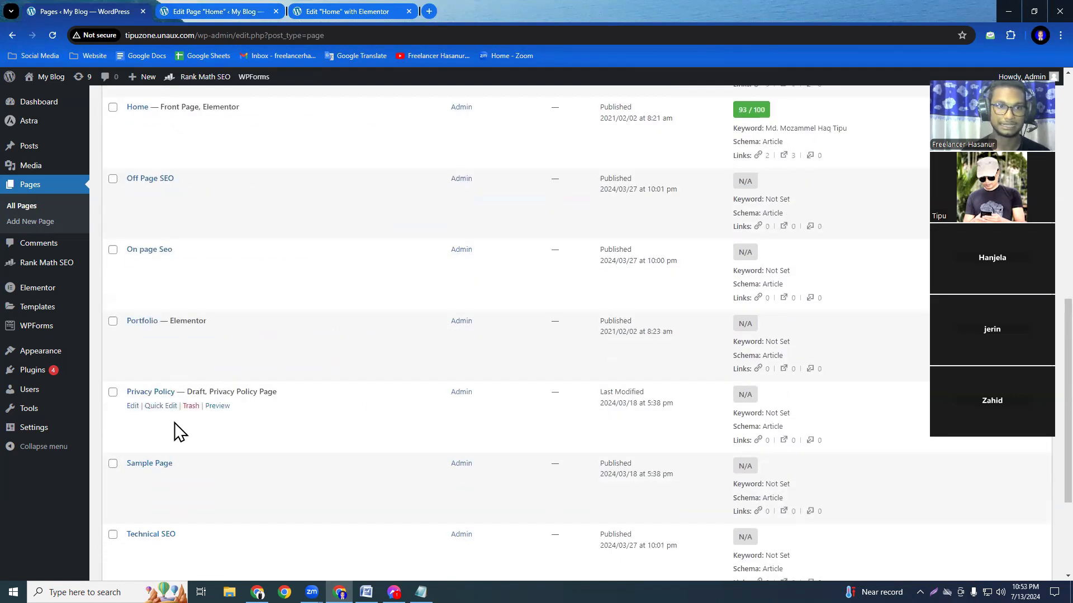
scroll(174, 433, "down", 3)
scroll(726, 450, "up", 5)
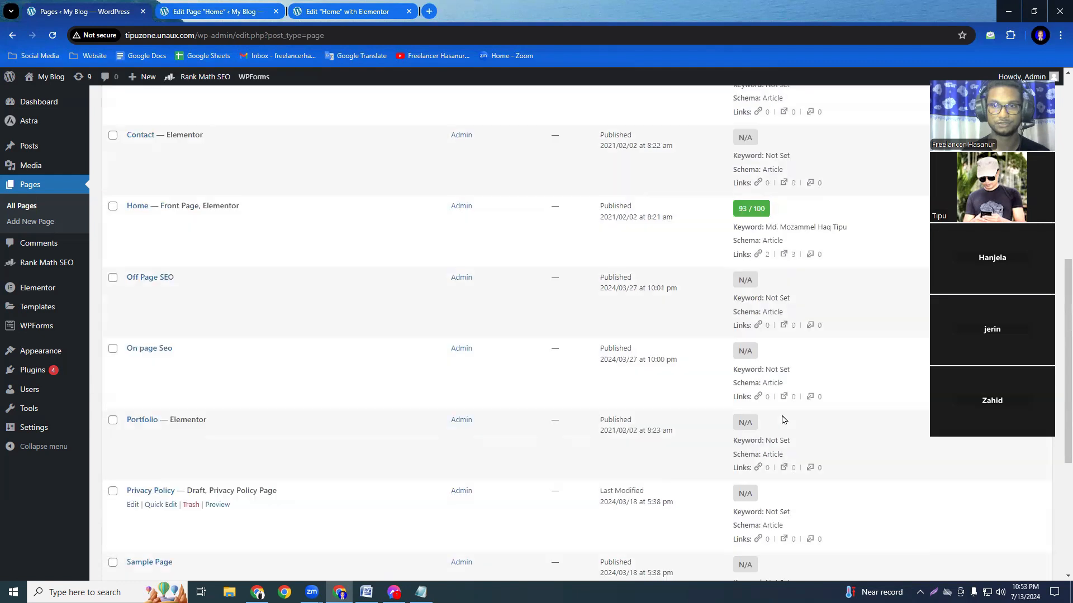
scroll(782, 419, "up", 2)
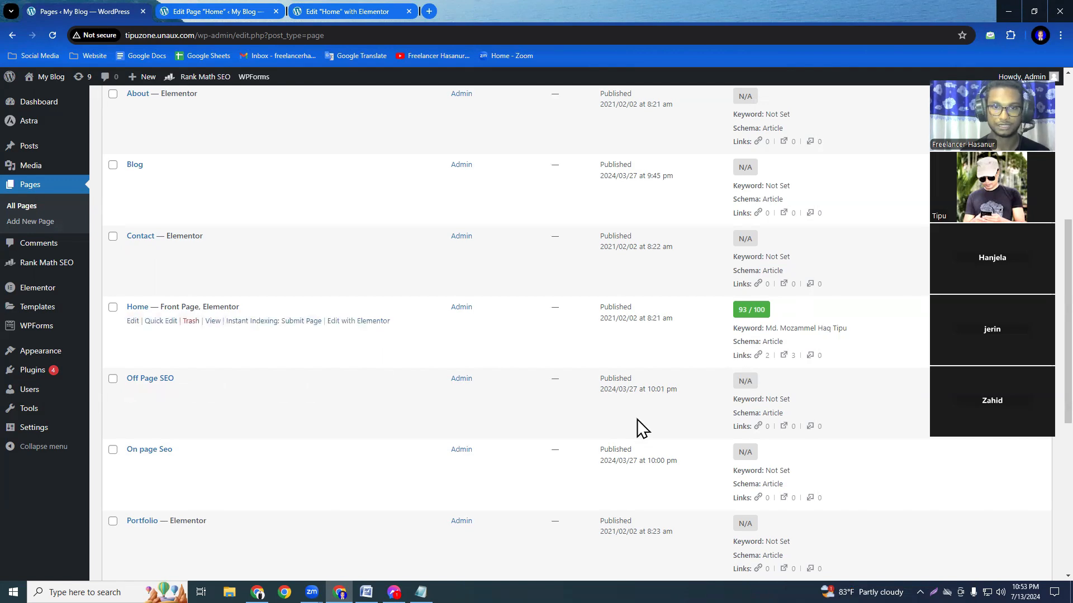
scroll(767, 436, "up", 7)
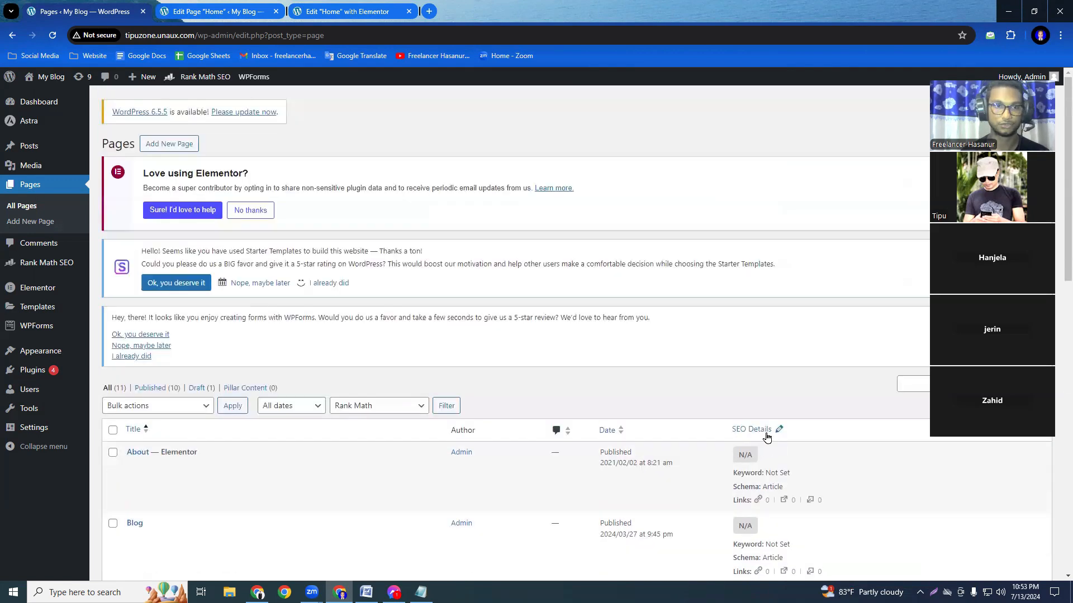
scroll(767, 435, "down", 6)
scroll(767, 436, "down", 1)
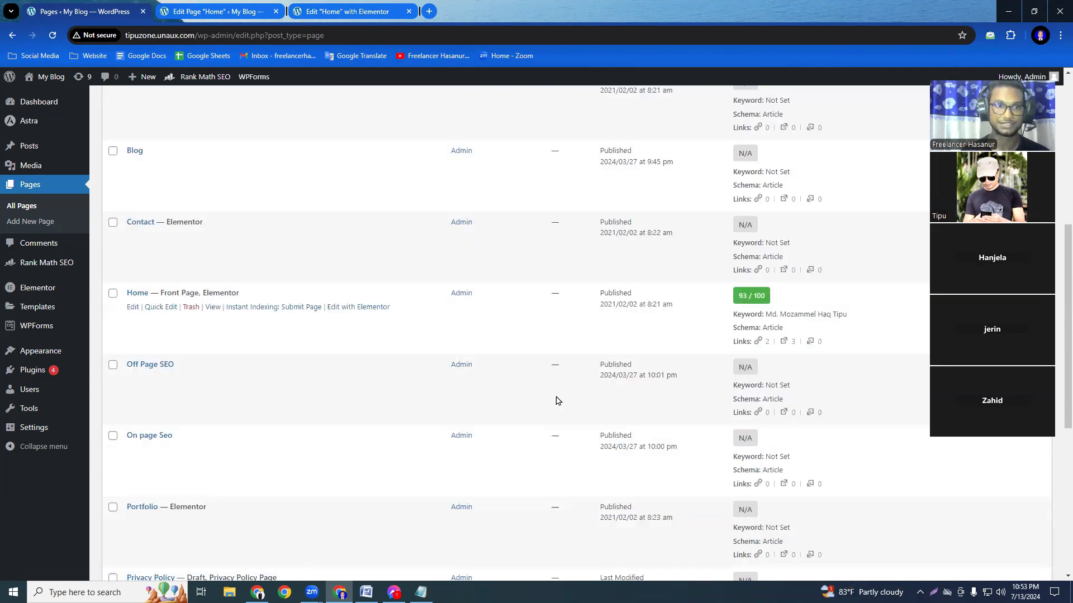
scroll(632, 433, "up", 3)
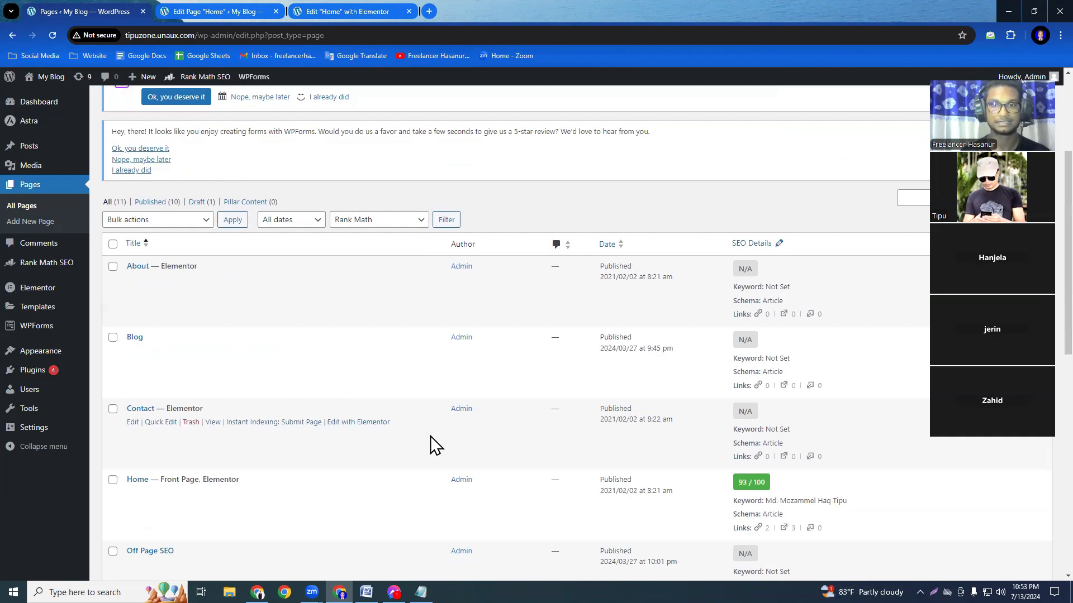
scroll(763, 355, "down", 8)
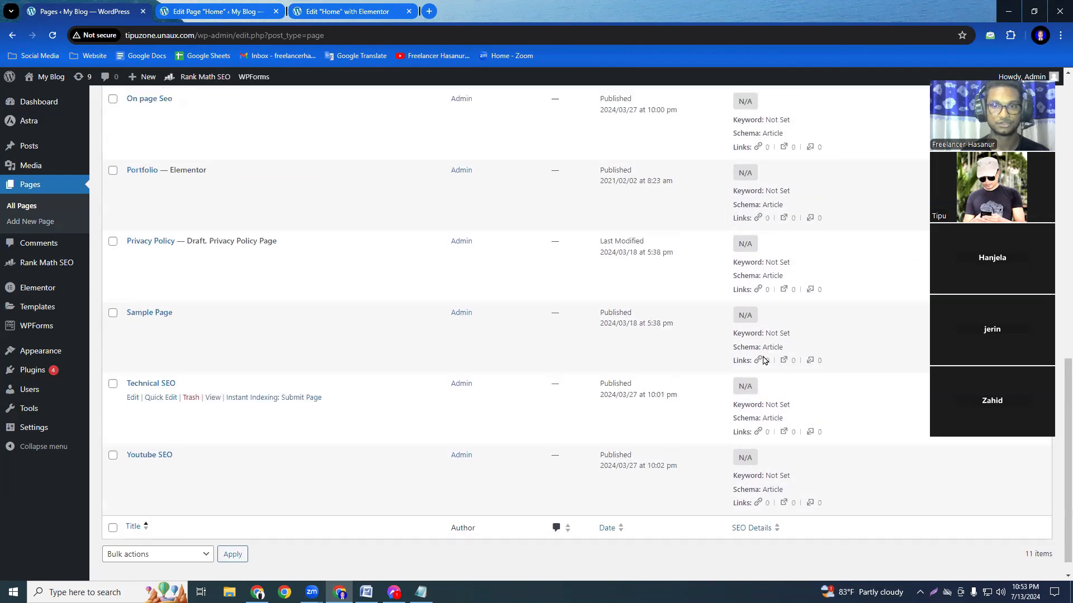
scroll(763, 359, "up", 6)
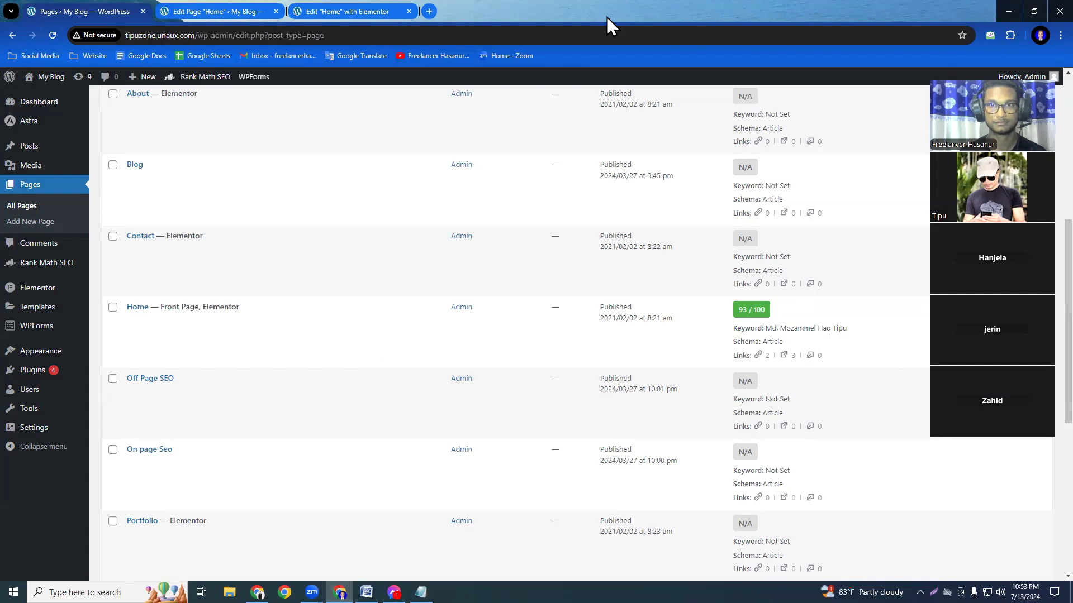